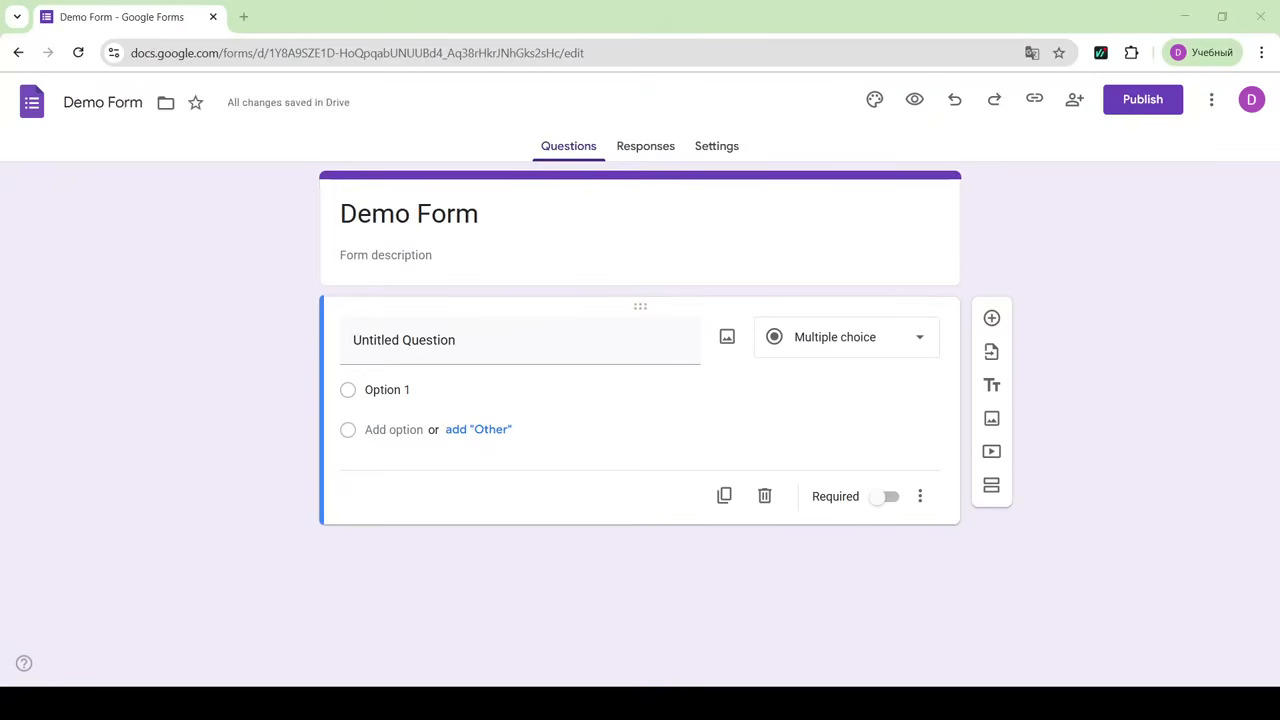
- Write the multiple choice question "Do you prefer" with the options Travel Survey and Travel Quiz
{"action": "left_click", "coordinate": [486, 342]}
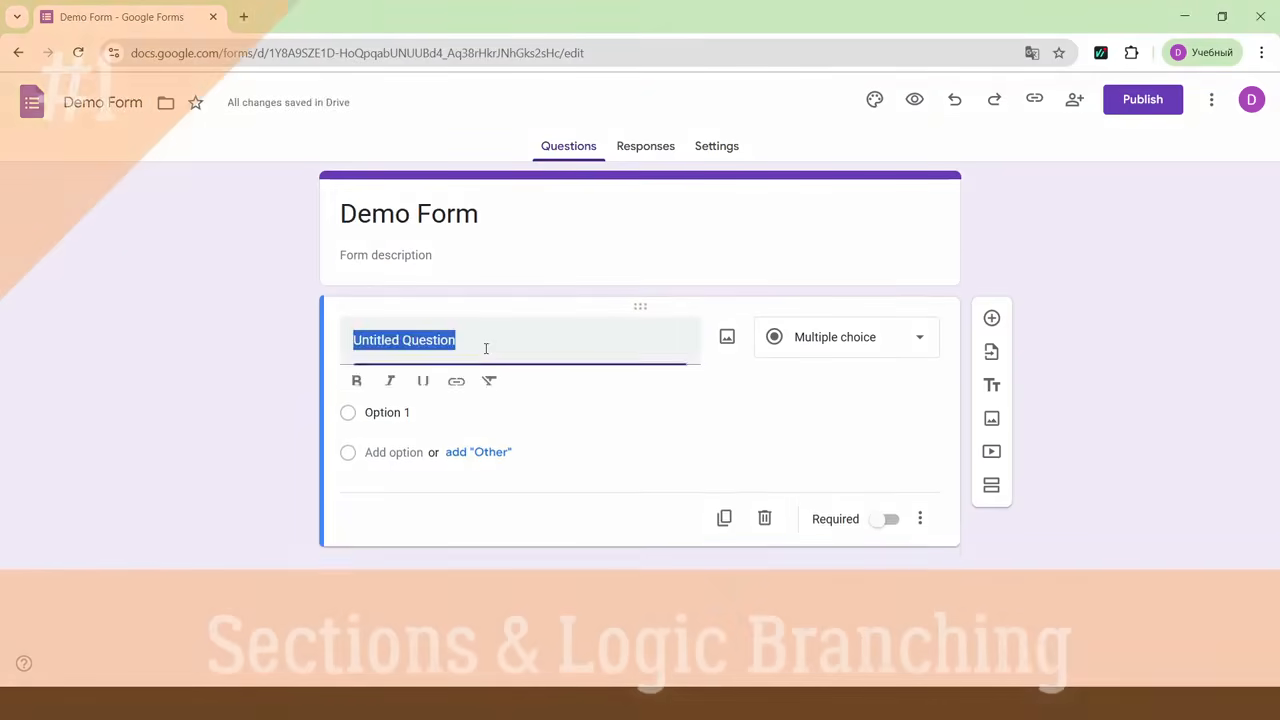
{"action": "type", "text": "Do you prefer"}
{"action": "left_click", "coordinate": [386, 390]}
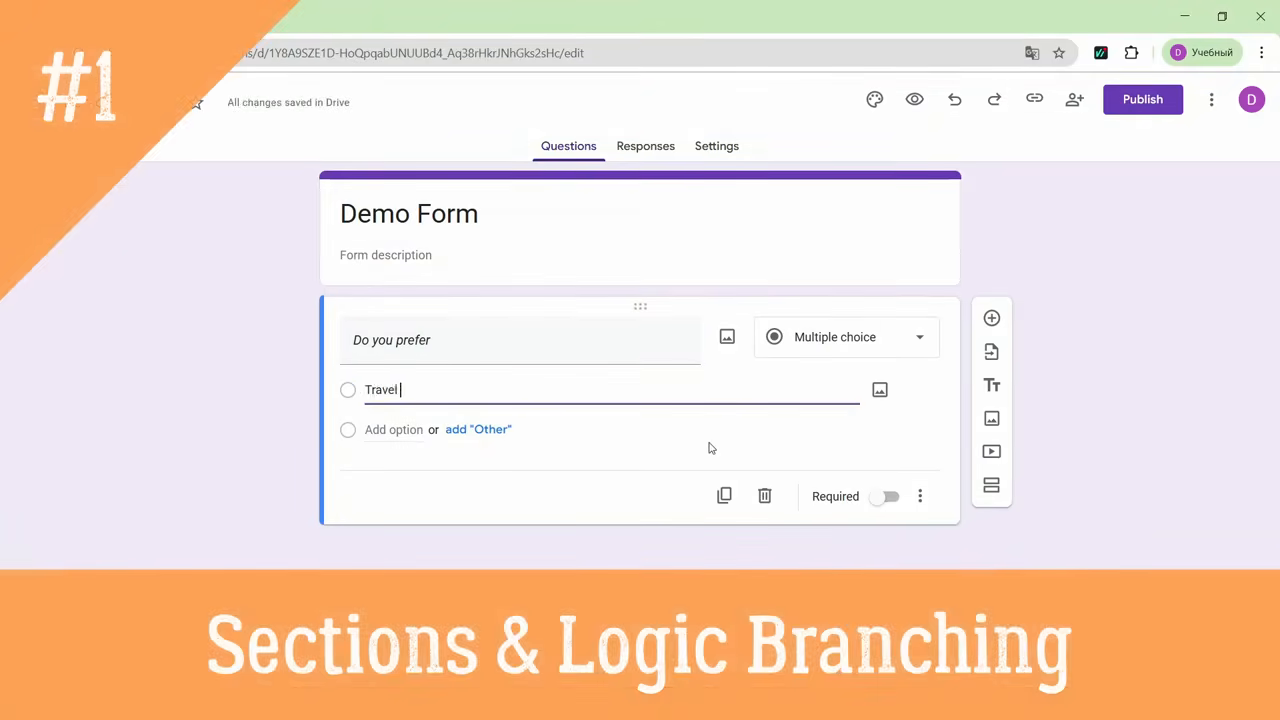
{"action": "left_click", "coordinate": [420, 430]}
{"action": "type", "text": "Travel Quiz"}
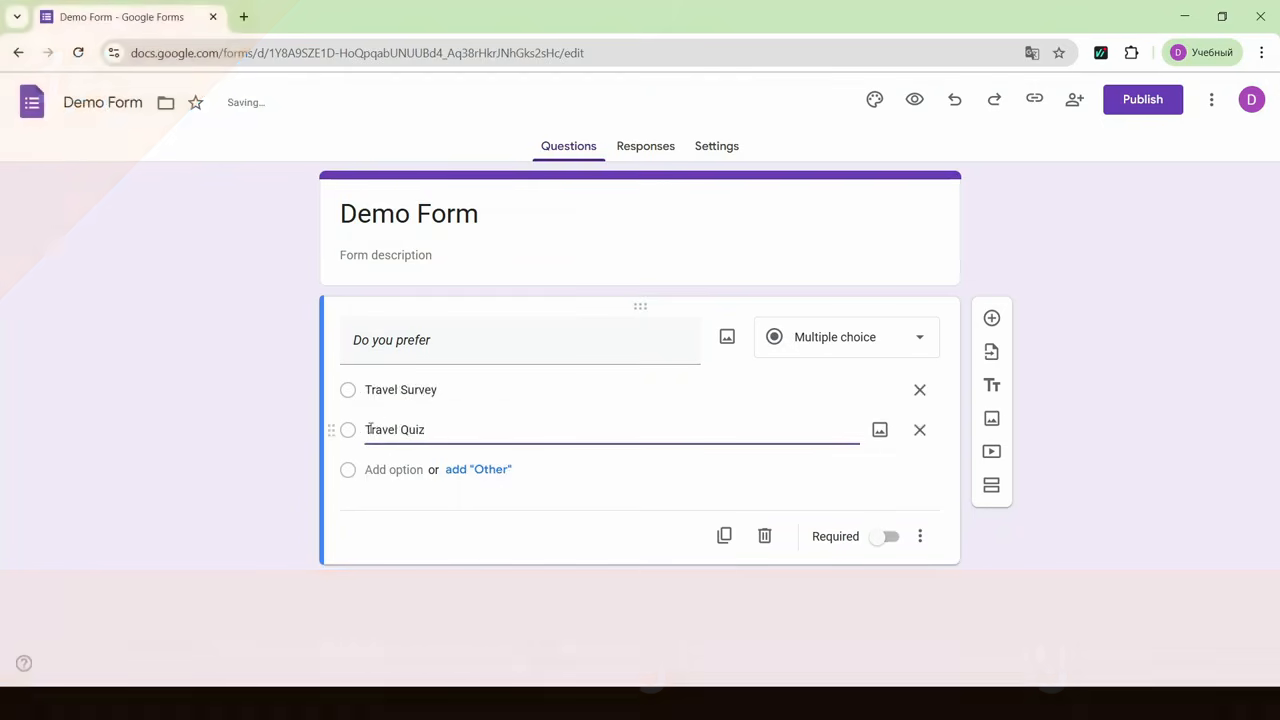
- Add two sections after the first question and title them Travel Survey and Travel Quiz
{"action": "left_click", "coordinate": [991, 486]}
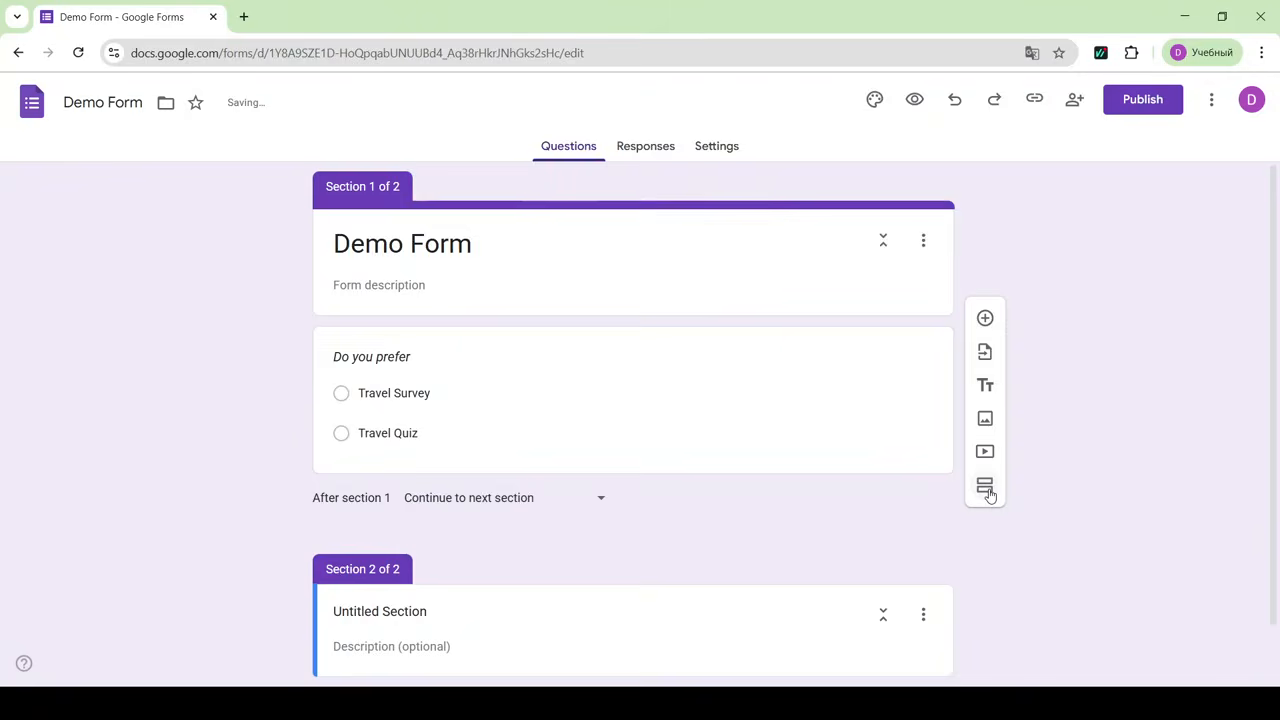
{"action": "left_click", "coordinate": [983, 434]}
{"action": "left_click", "coordinate": [415, 346]}
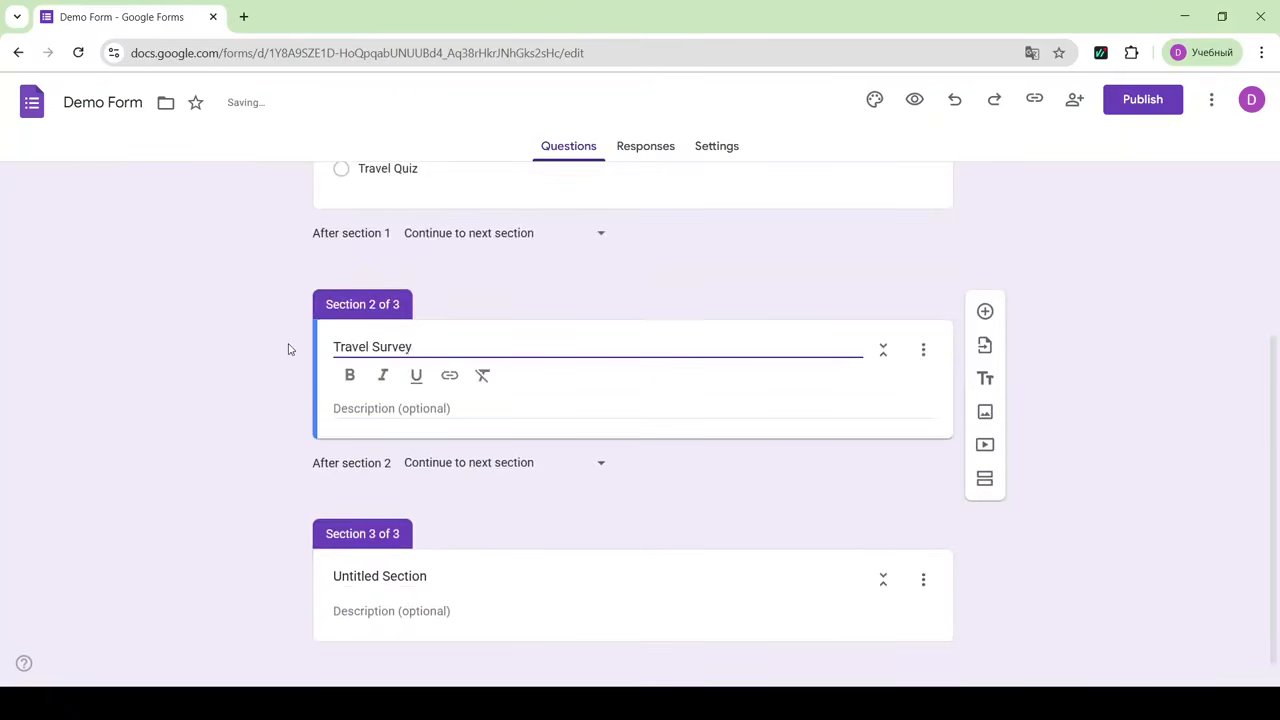
{"action": "left_click", "coordinate": [514, 560]}
{"action": "triple_click", "coordinate": [432, 560]}
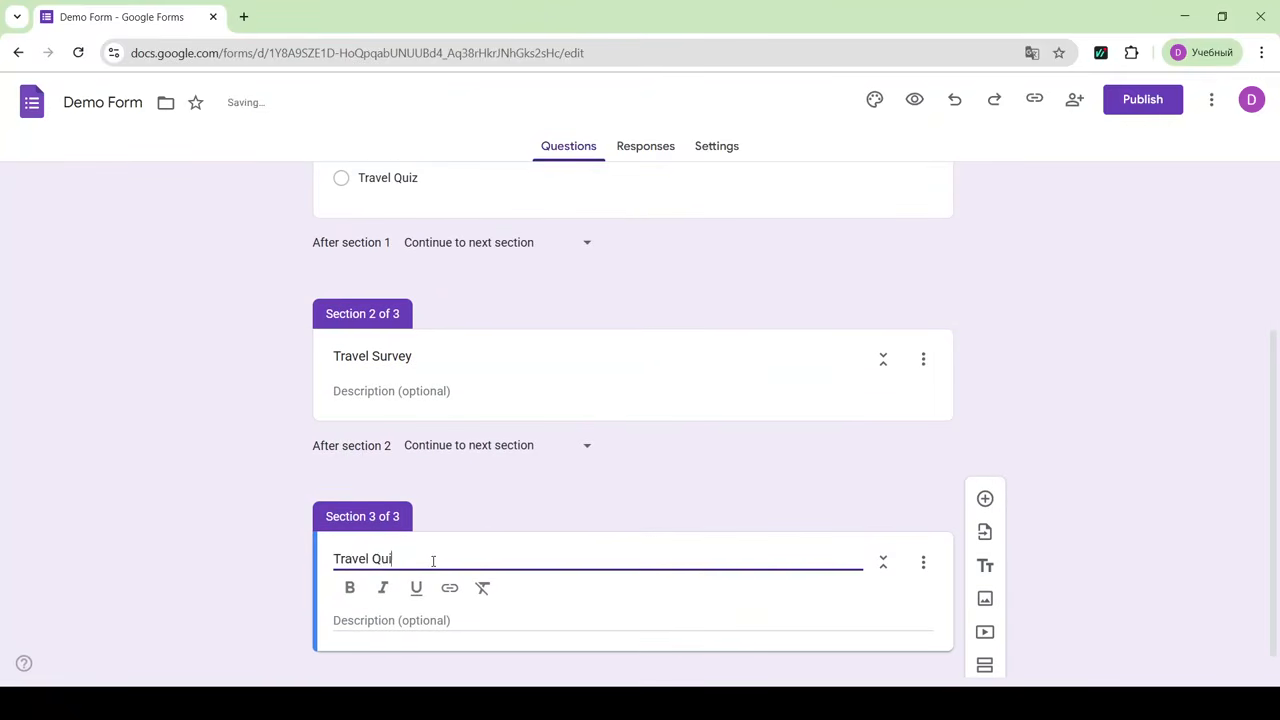
- Enable answer-based section branching on "Do you prefer", sending Travel Survey to section 2 and Travel Quiz to section 3
{"action": "scroll", "coordinate": [760, 409], "scroll_direction": "up", "scroll_amount": 3}
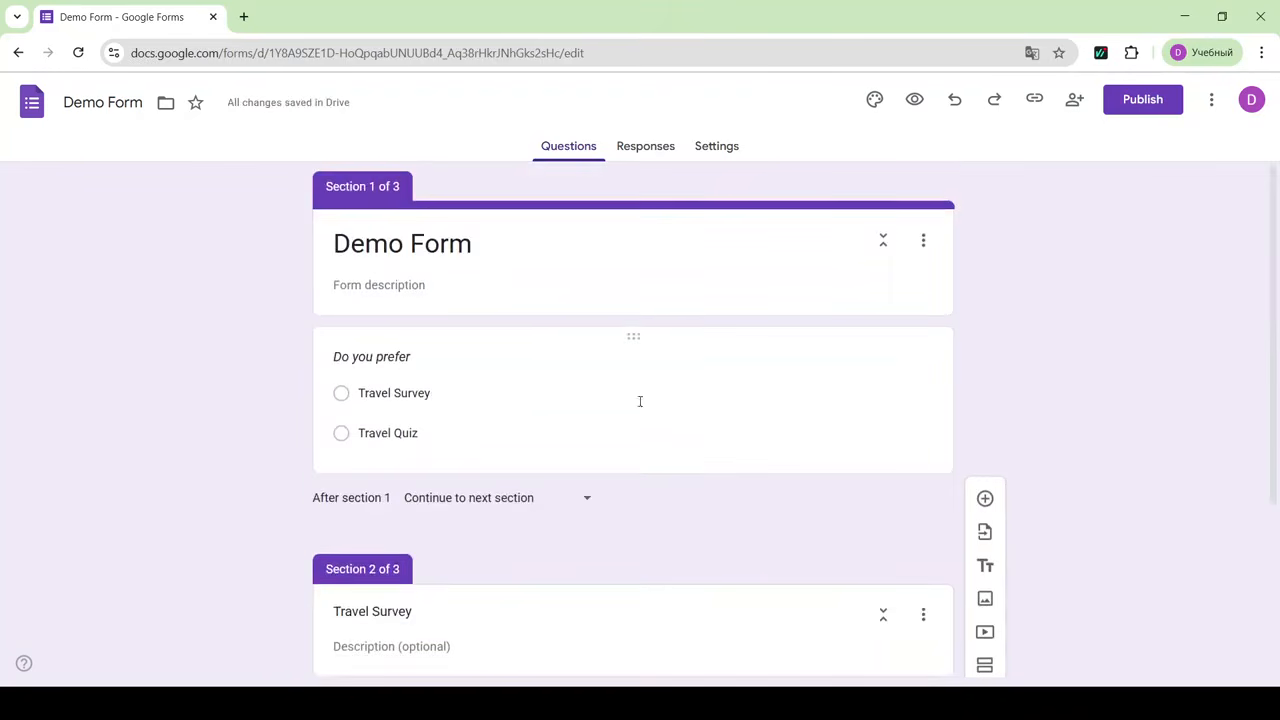
{"action": "left_click", "coordinate": [640, 401]}
{"action": "left_click", "coordinate": [909, 574]}
{"action": "left_click", "coordinate": [1006, 588]}
{"action": "left_click", "coordinate": [806, 421]}
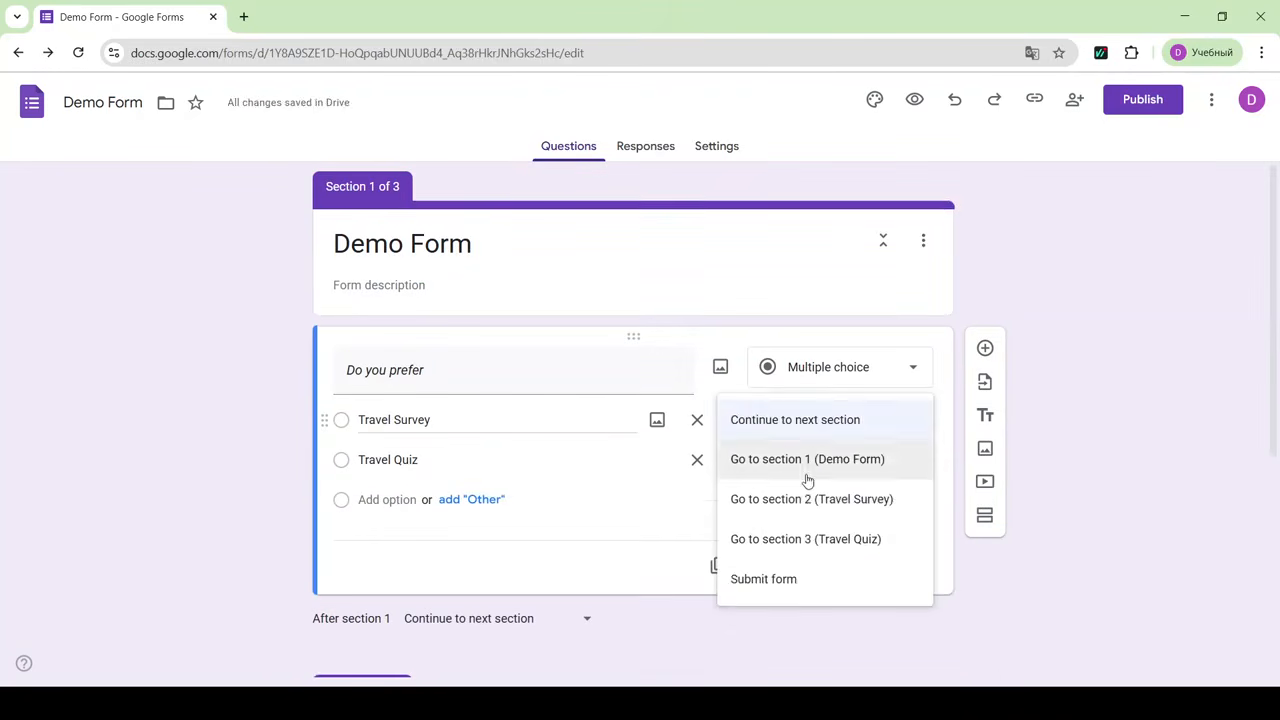
{"action": "left_click", "coordinate": [808, 499]}
{"action": "left_click", "coordinate": [803, 459]}
{"action": "left_click", "coordinate": [797, 588]}
- Set the form to submit after section 2, Travel Survey
{"action": "scroll", "coordinate": [989, 557], "scroll_direction": "down", "scroll_amount": 4}
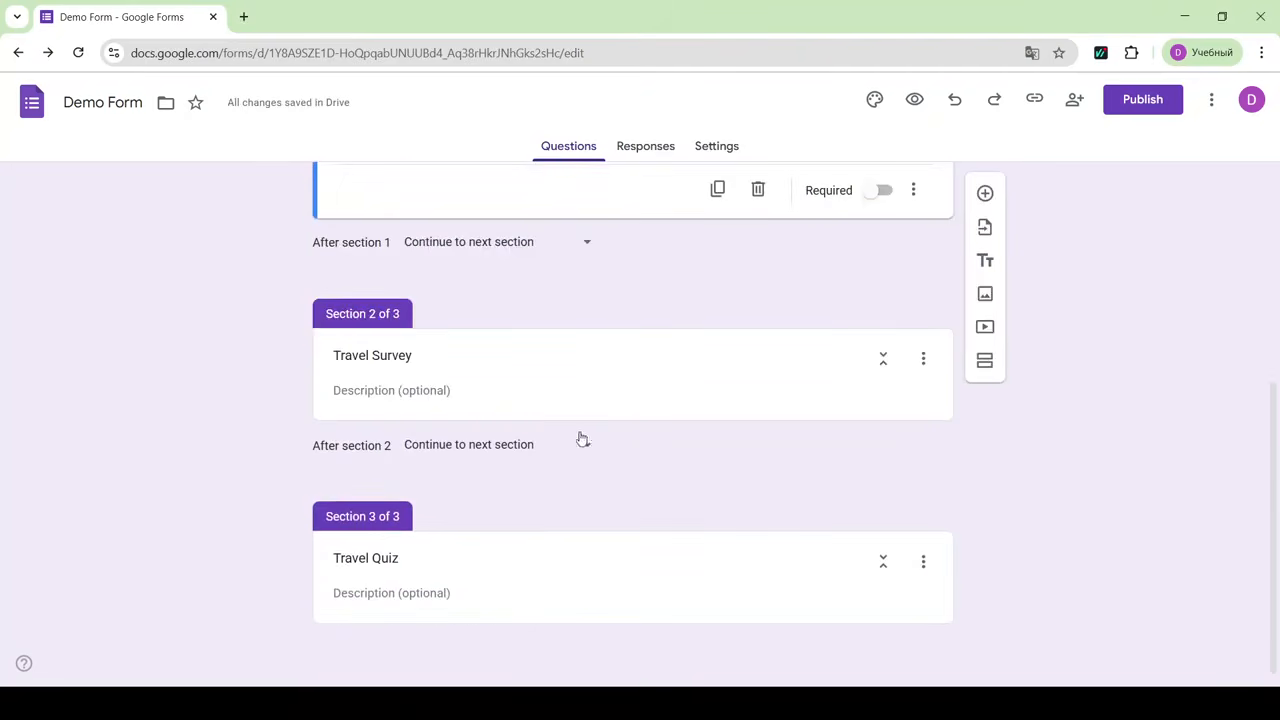
{"action": "left_click", "coordinate": [527, 447]}
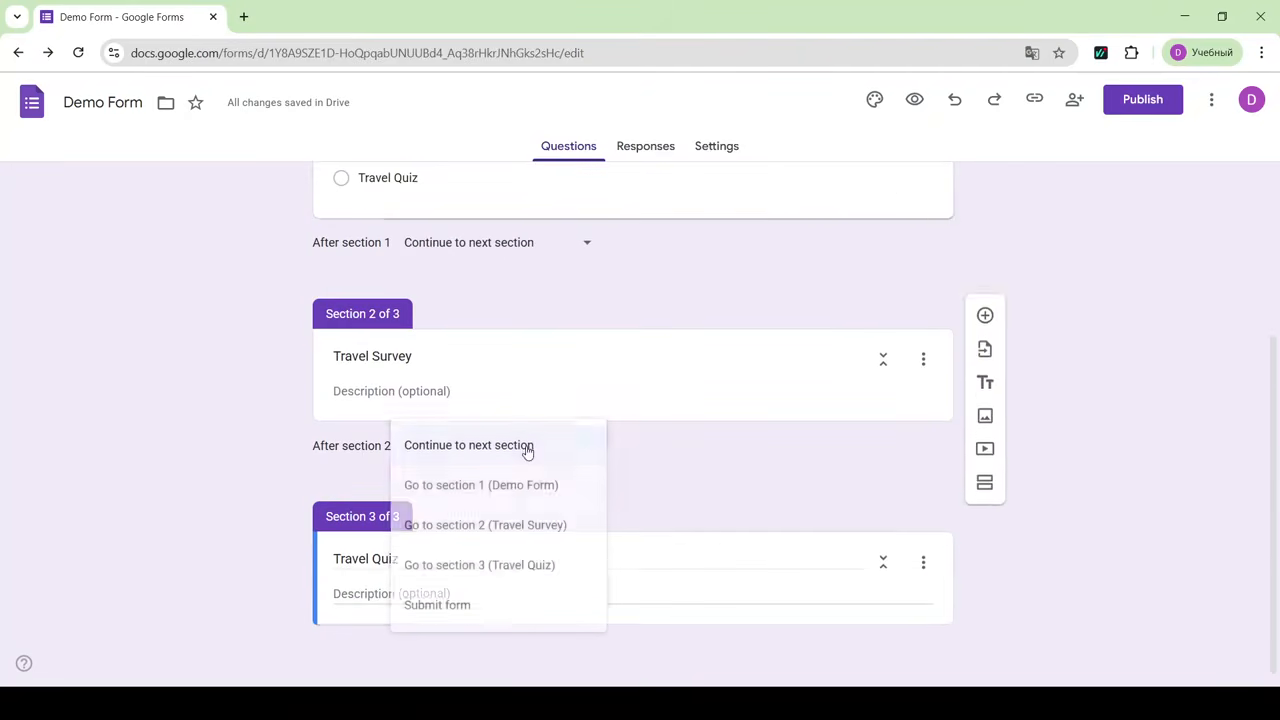
{"action": "left_click", "coordinate": [455, 607]}
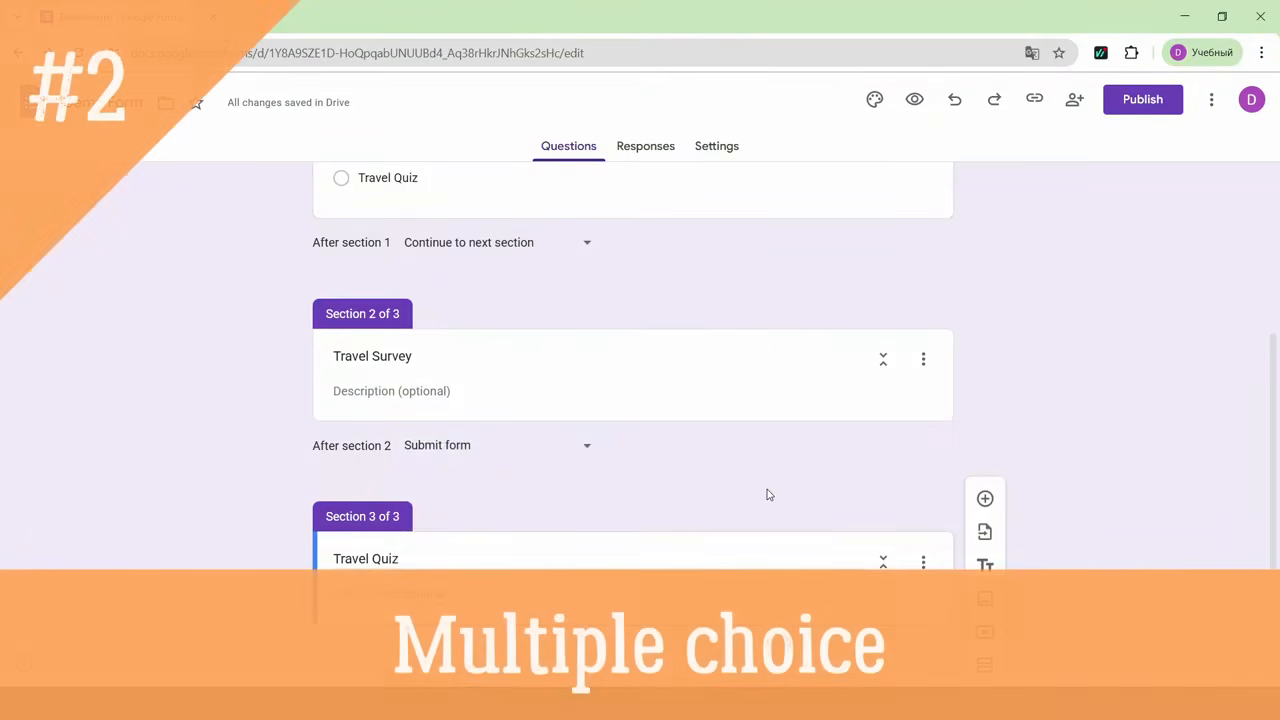
- Add the question "What is your Favorite travel destination?" to the Travel Survey section
{"action": "scroll", "coordinate": [768, 494], "scroll_direction": "down", "scroll_amount": 1}
{"action": "left_click", "coordinate": [943, 377]}
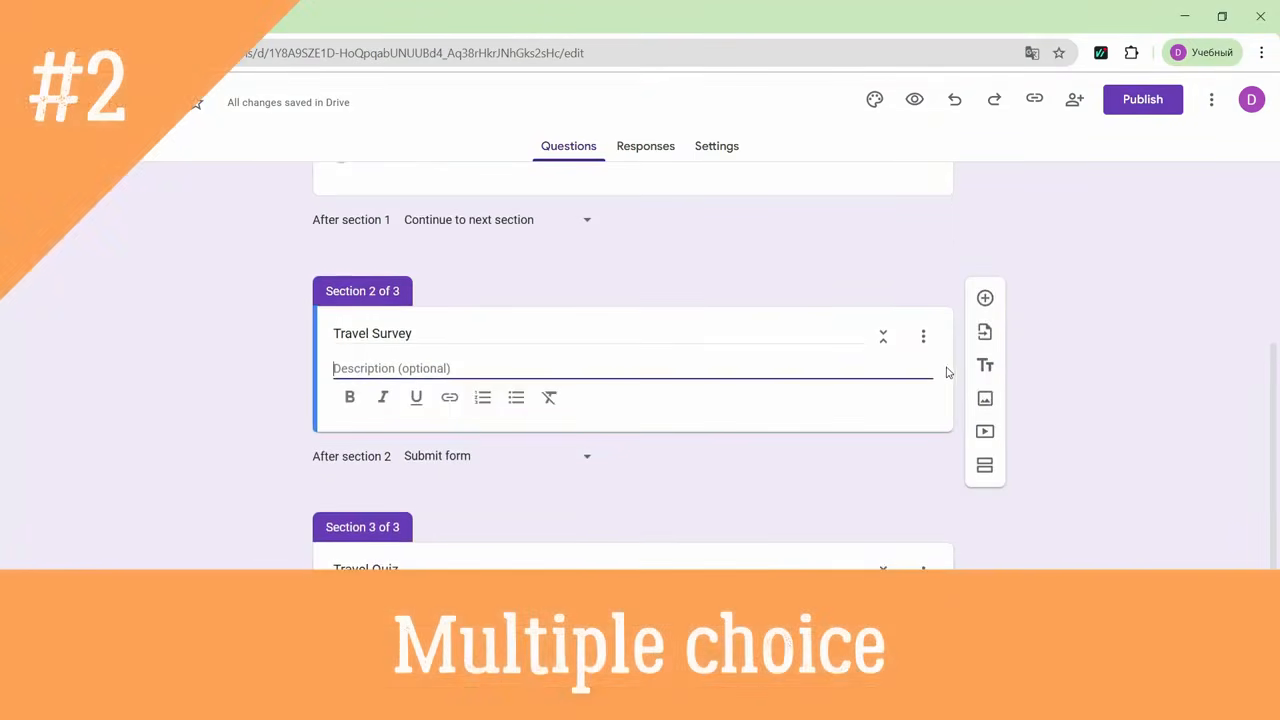
{"action": "left_click", "coordinate": [986, 306]}
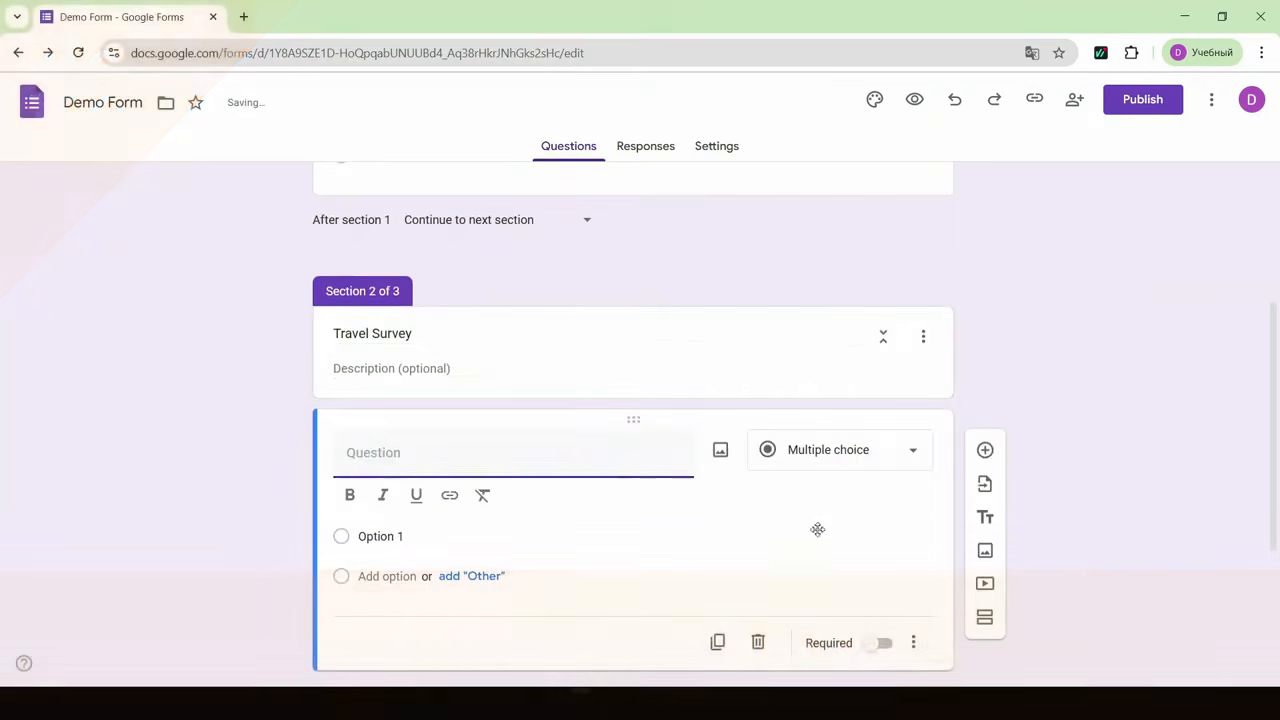
{"action": "scroll", "coordinate": [813, 577], "scroll_direction": "down", "scroll_amount": 2}
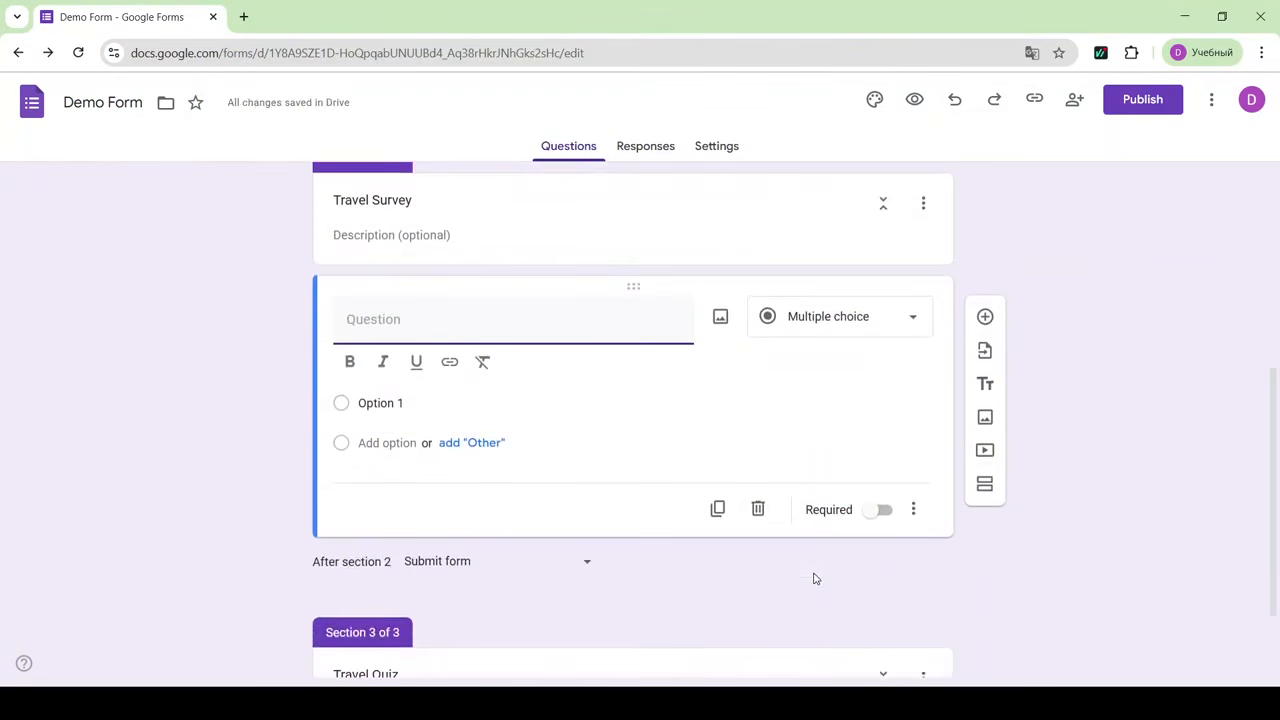
{"action": "type", "text": "Favorite "}
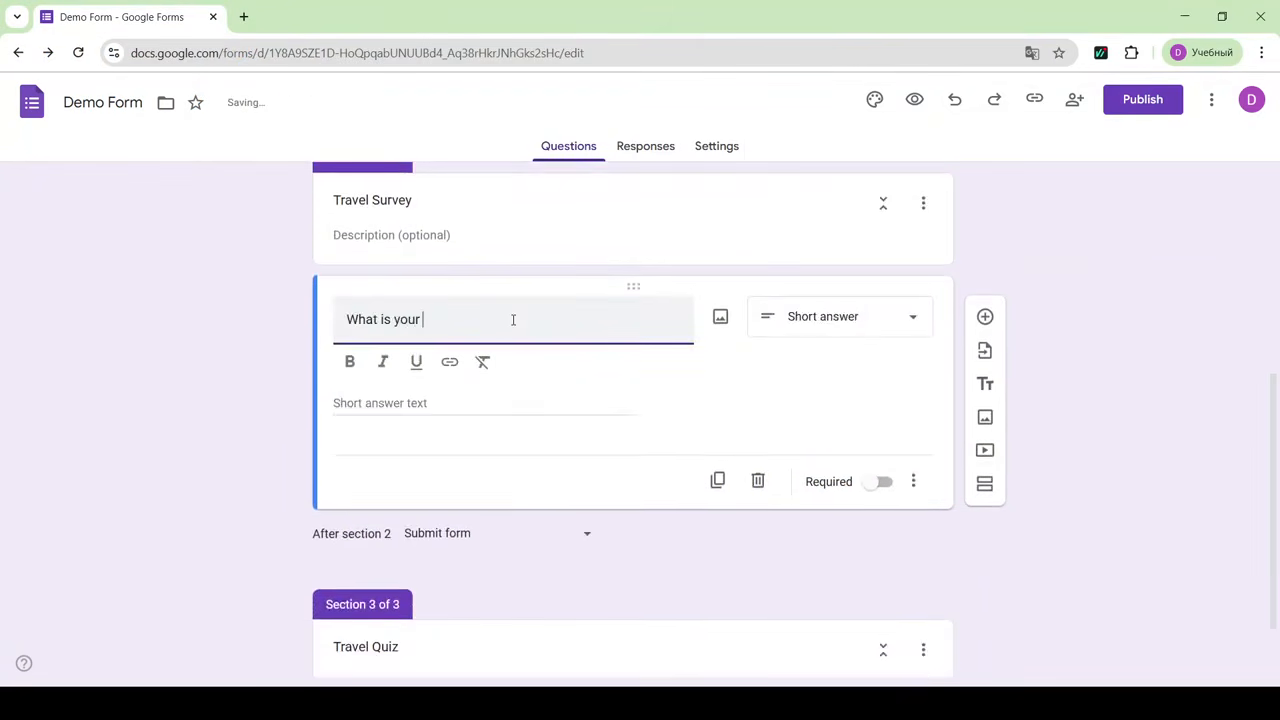
{"action": "type", "text": "?"}
- Give the travel destination question the multiple choice options Paris, Tokyo, New York and Dubai
{"action": "left_click", "coordinate": [630, 369]}
{"action": "type", "text": "Paris"}
{"action": "left_click", "coordinate": [394, 410]}
{"action": "type", "text": "Tokyo"}
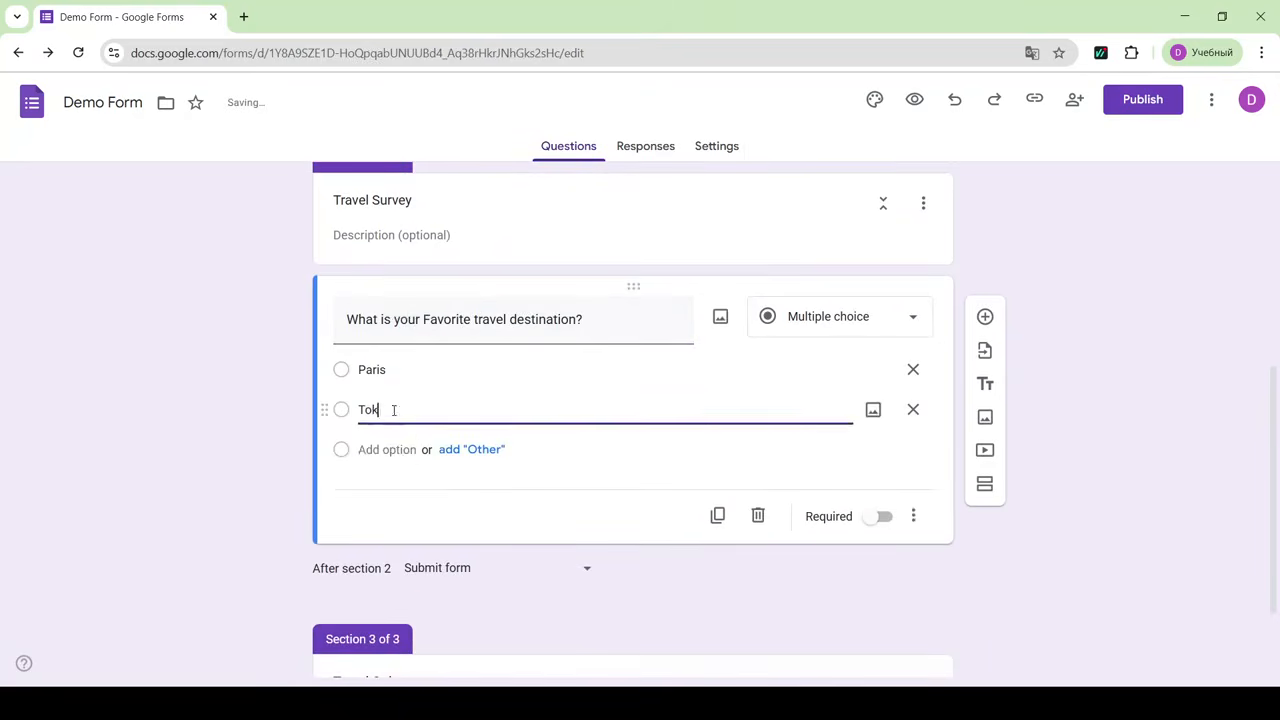
{"action": "left_click", "coordinate": [386, 449]}
{"action": "type", "text": "New York"}
- Search for an image of Dubai and attach it to the Dubai option
{"action": "scroll", "coordinate": [533, 440], "scroll_direction": "down", "scroll_amount": 2}
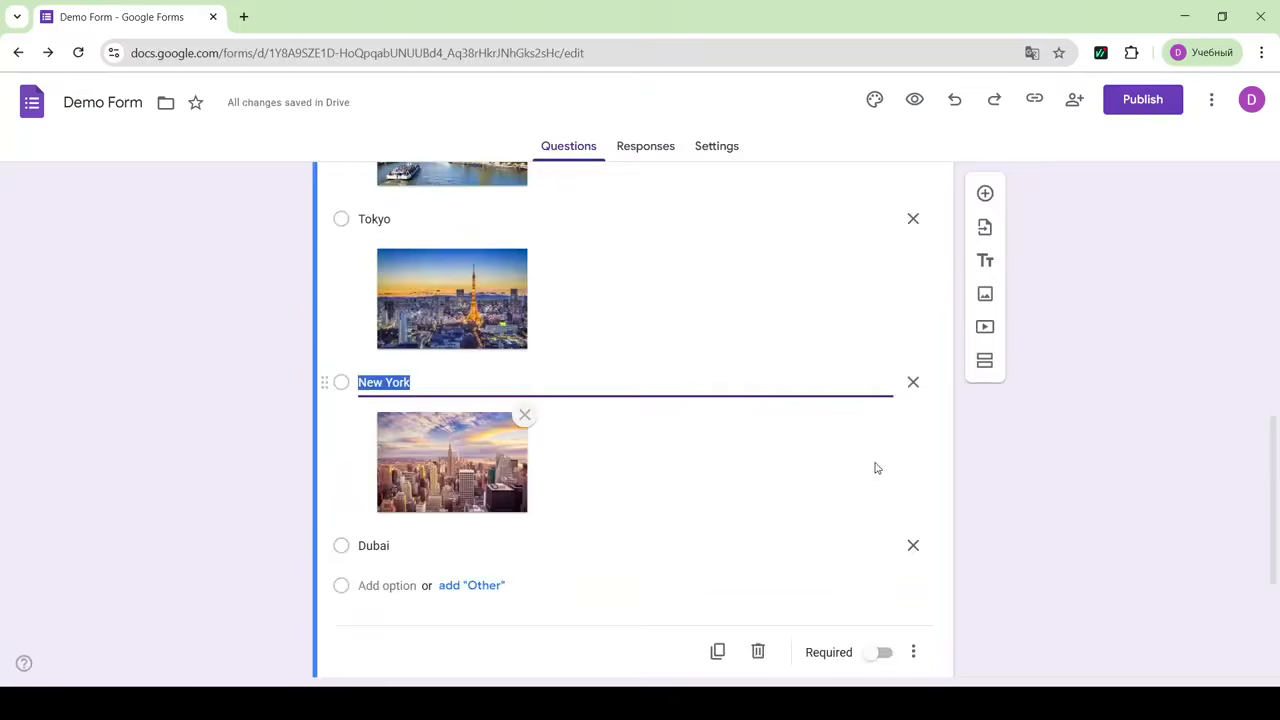
{"action": "left_click", "coordinate": [874, 543]}
{"action": "left_click", "coordinate": [617, 206]}
{"action": "type", "text": "Dubai"}
{"action": "key", "text": "Return"}
{"action": "scroll", "coordinate": [663, 491], "scroll_direction": "down", "scroll_amount": 2}
{"action": "scroll", "coordinate": [661, 491], "scroll_direction": "up", "scroll_amount": 2}
{"action": "left_click", "coordinate": [797, 287]}
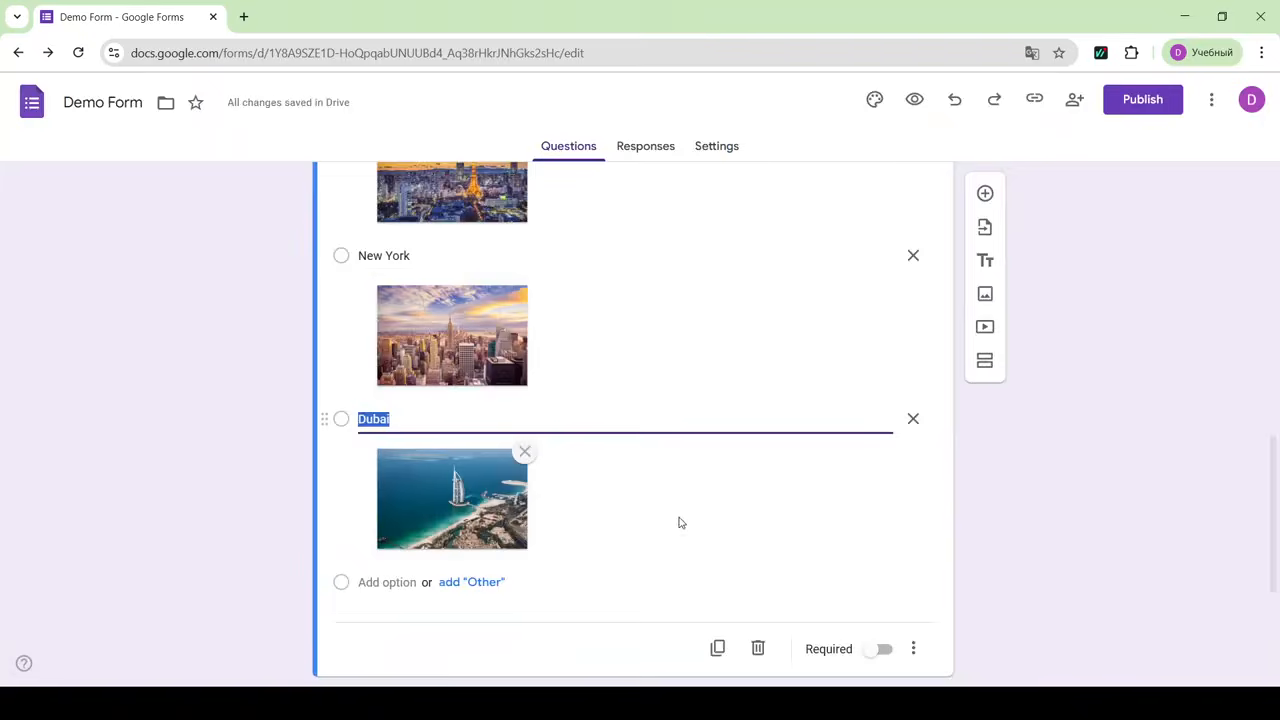
- Add a checkboxes question to the Travel Survey section reading "Which activities do you enjoy while travelling?"
{"action": "scroll", "coordinate": [680, 520], "scroll_direction": "down", "scroll_amount": 1}
{"action": "left_click", "coordinate": [985, 195]}
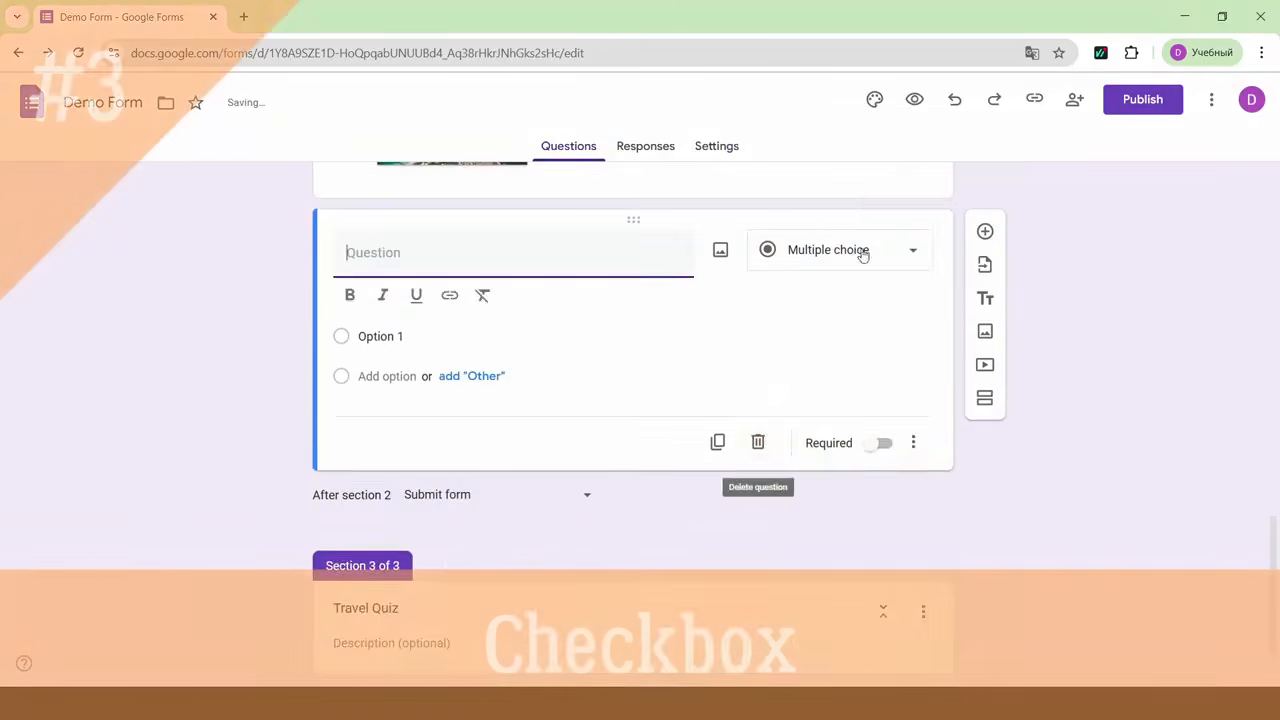
{"action": "left_click", "coordinate": [857, 251]}
{"action": "left_click", "coordinate": [826, 286]}
{"action": "left_click", "coordinate": [533, 256]}
{"action": "type", "text": "Which activities do you enjoy while travelling?"}
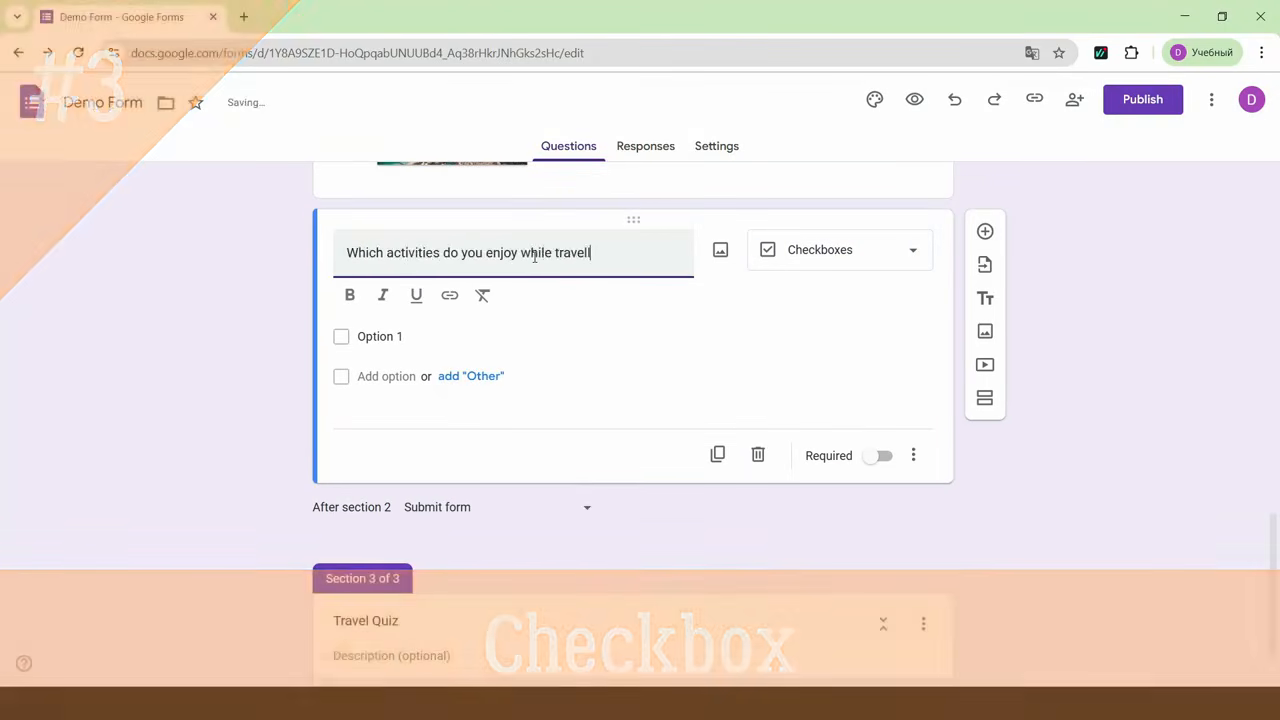
- Fill in the activities question's checkbox options Hiking, Museums, Beach, Food tours and Shopping
{"action": "left_click", "coordinate": [395, 338]}
{"action": "type", "text": "Hiking"}
{"action": "key", "text": "Return"}
{"action": "type", "text": "Museums"}
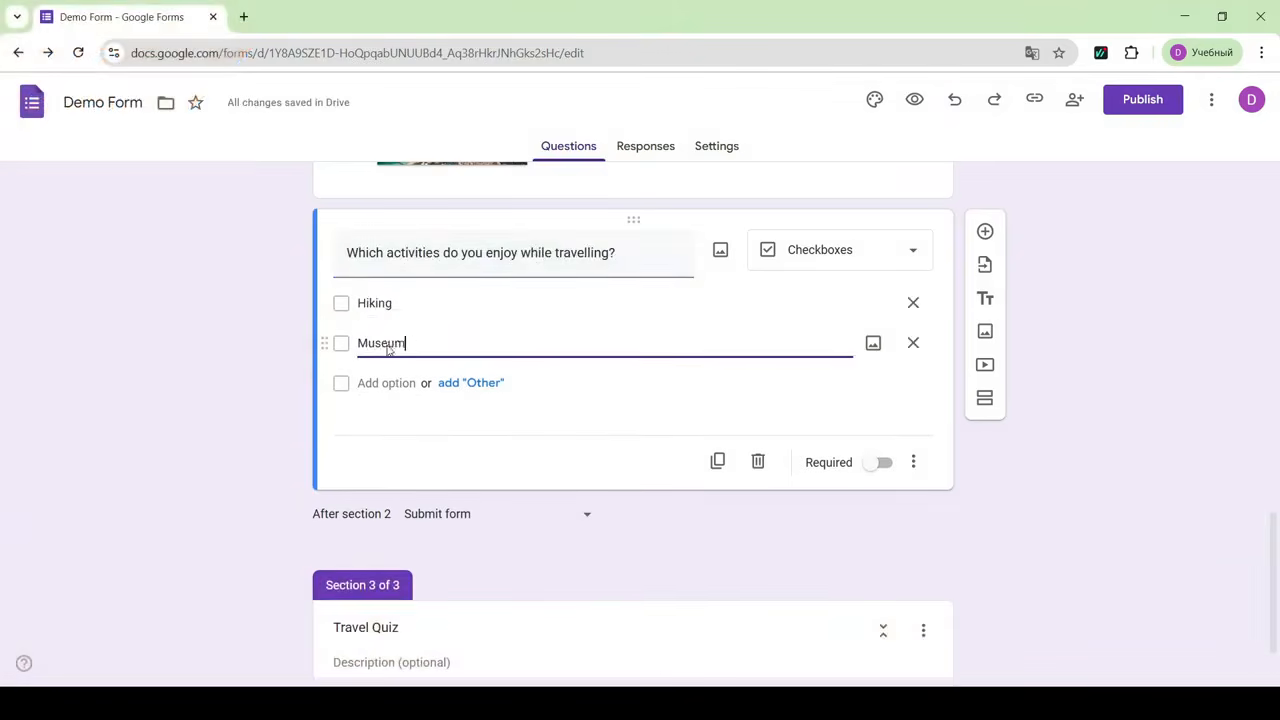
{"action": "key", "text": "Return"}
{"action": "type", "text": "Beach"}
{"action": "key", "text": "Return"}
{"action": "type", "text": "Food tours"}
{"action": "key", "text": "Return"}
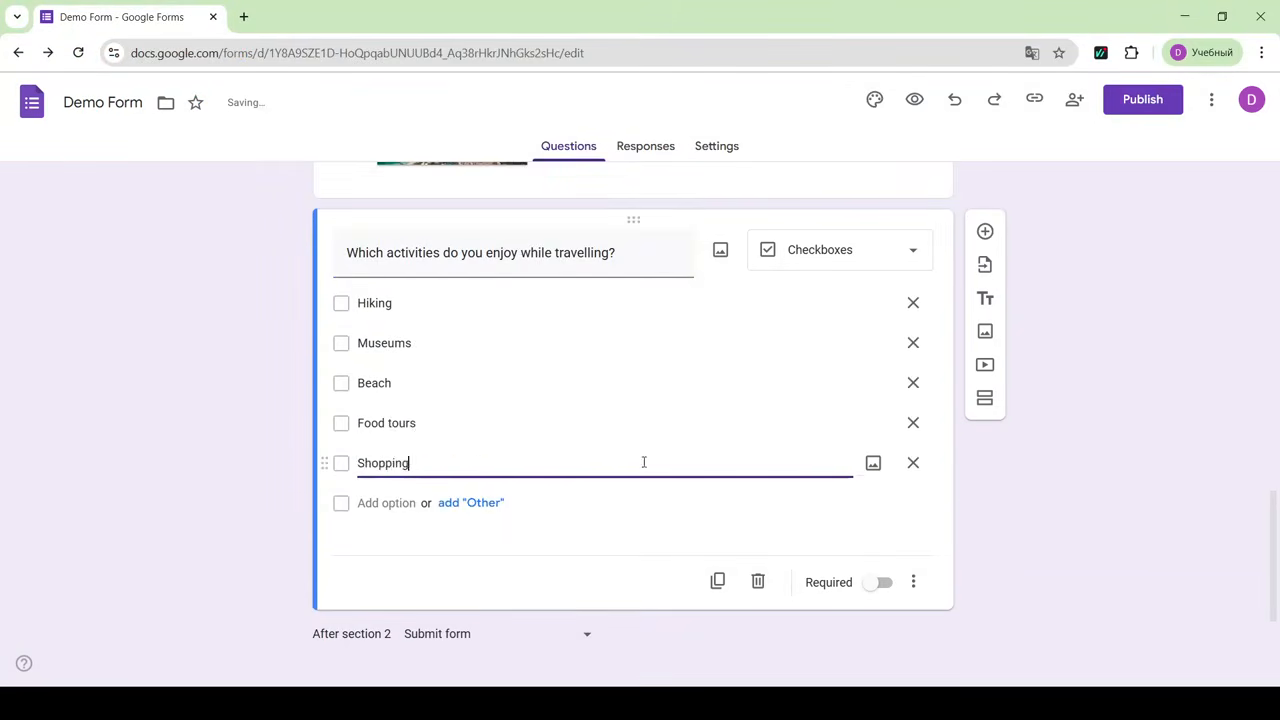
{"action": "type", "text": "Shopping"}
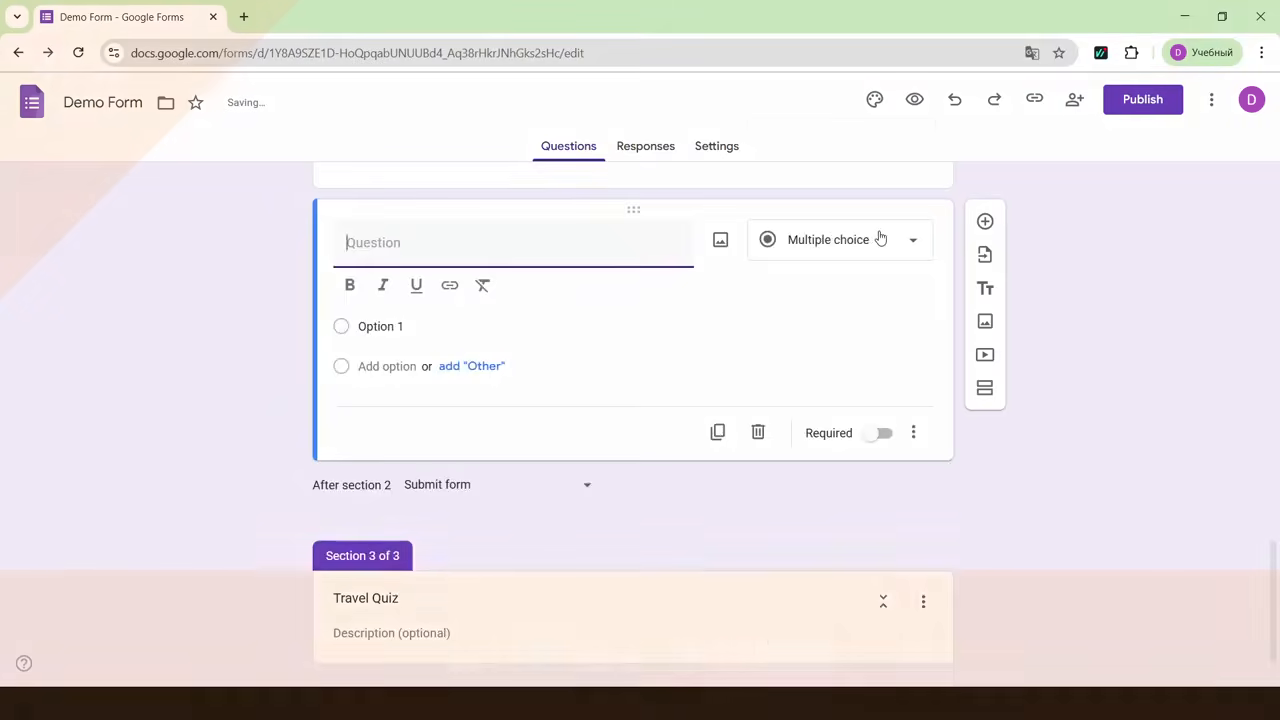
- Set up a linear scale question "Rate yor interest in cultural experience (1-5)" with end labels Not interested and Very interested
{"action": "left_click", "coordinate": [880, 240]}
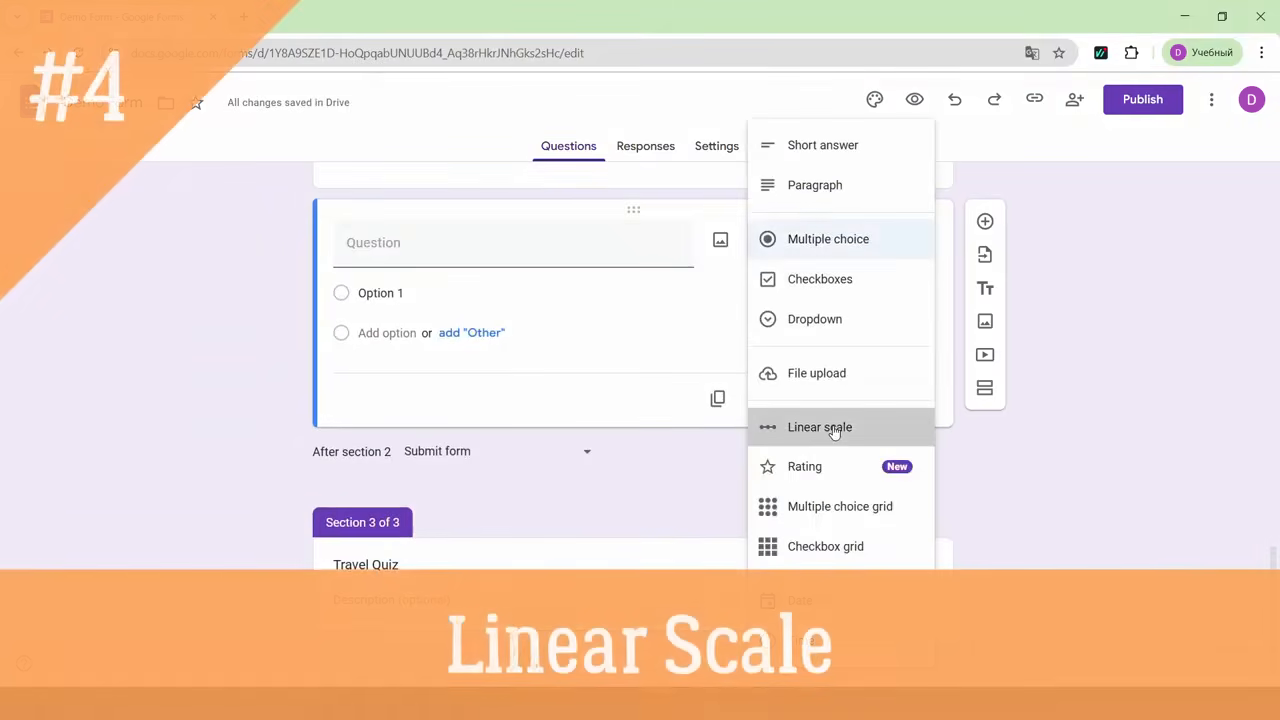
{"action": "left_click", "coordinate": [834, 428]}
{"action": "left_click", "coordinate": [480, 253]}
{"action": "type", "text": "R"}
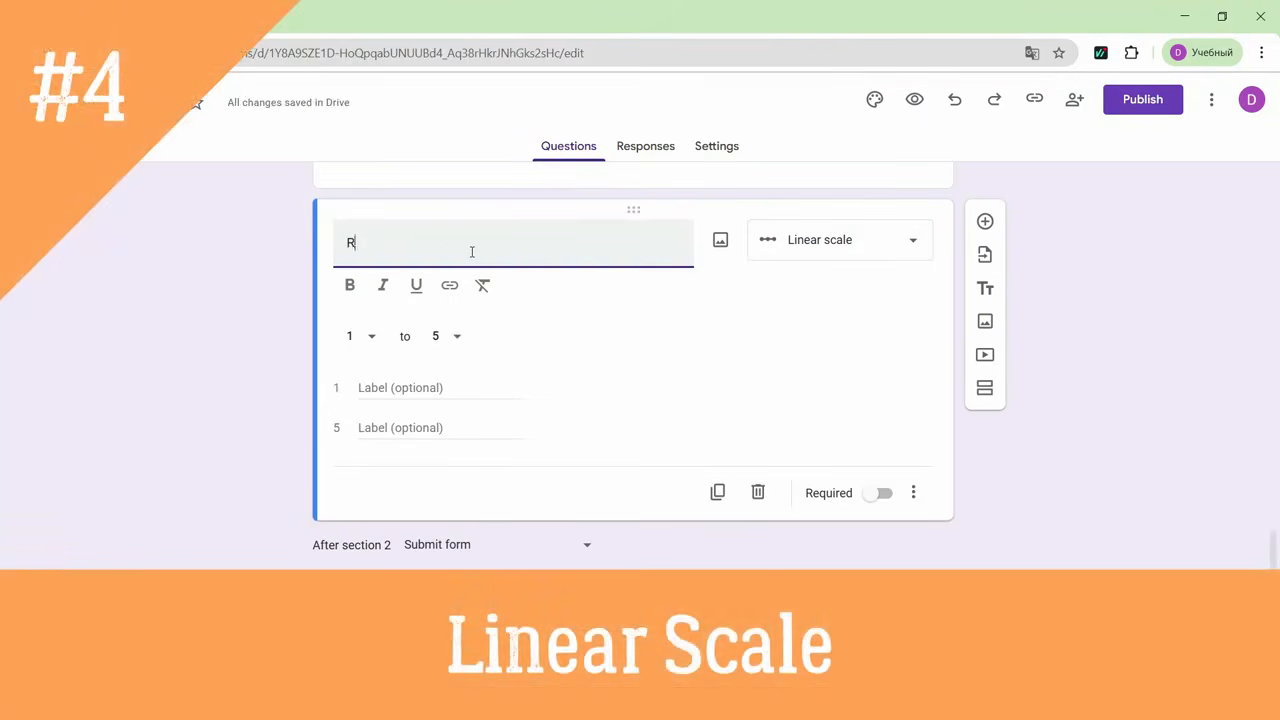
{"action": "type", "text": "ate yor interest in cultural experience ()"}
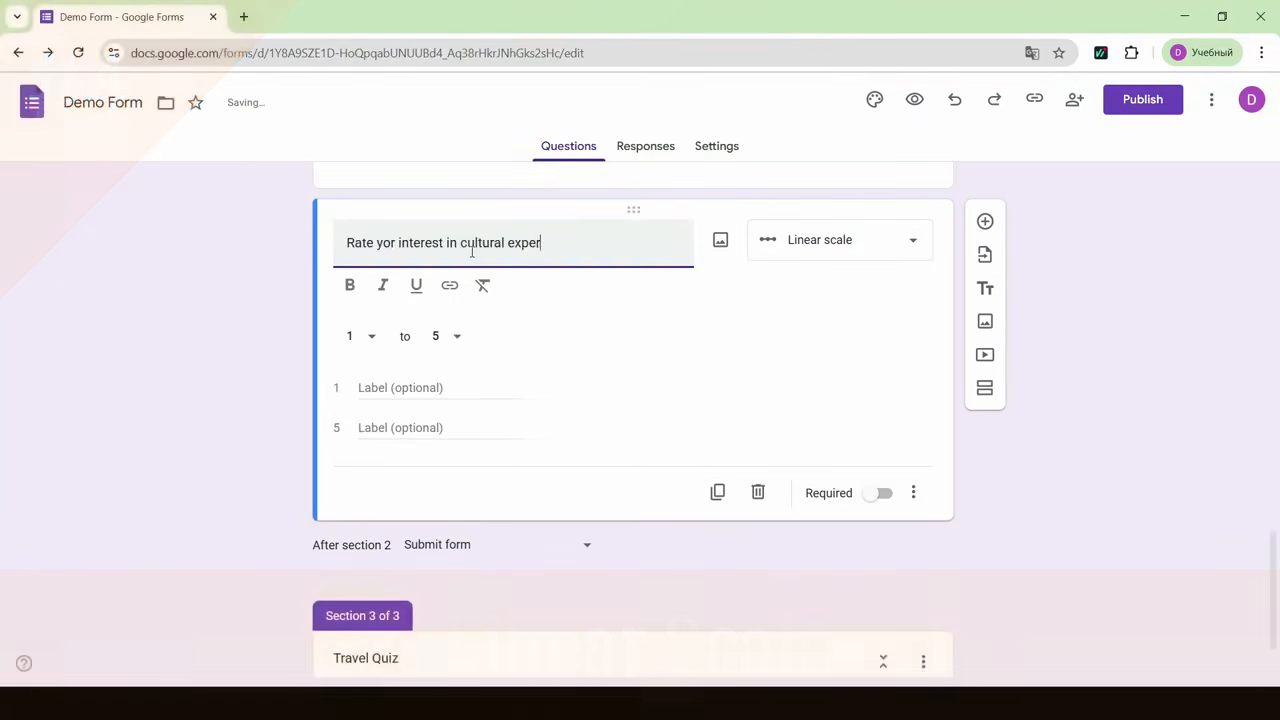
{"action": "left_click", "coordinate": [416, 390]}
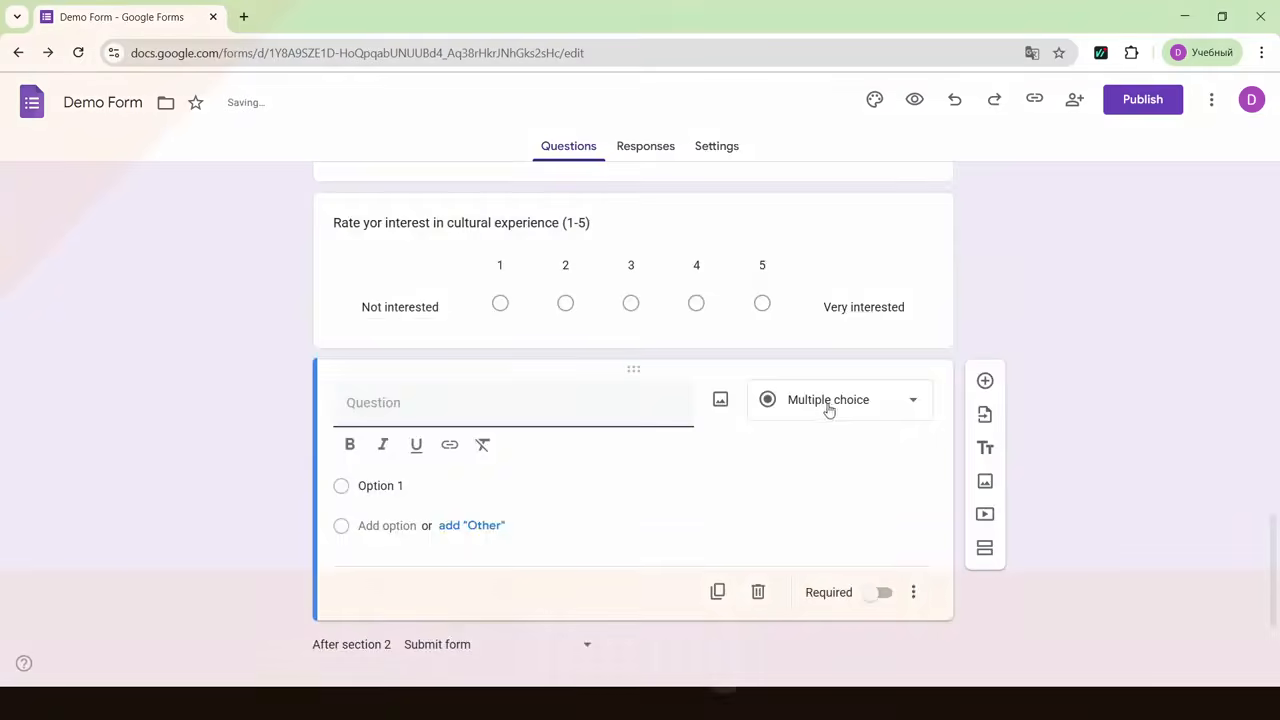
- Set up a rating question reading "How would you rate your overall travel experience in the past years?"
{"action": "left_click", "coordinate": [900, 406]}
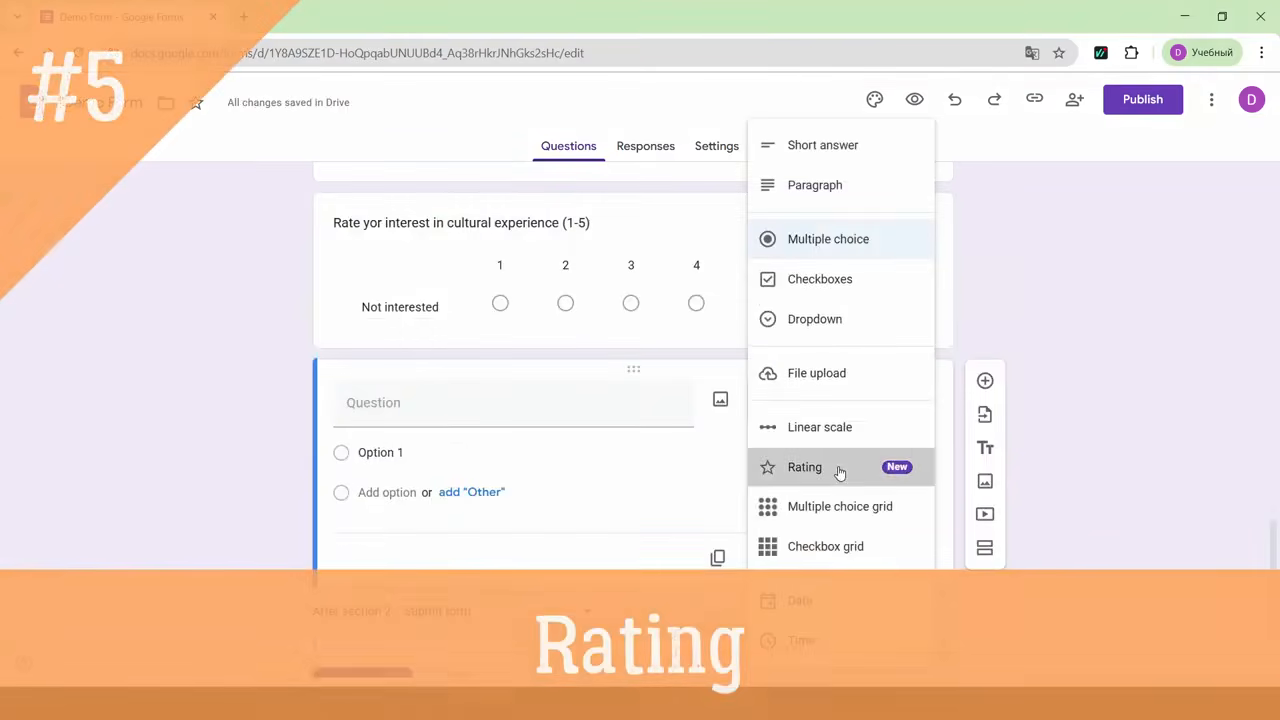
{"action": "left_click", "coordinate": [834, 470]}
{"action": "left_click", "coordinate": [543, 408]}
{"action": "type", "text": "How would you rate your overall travel experience in the past years?"}
- Look through the available level counts and icon shapes of the travel experience rating question
{"action": "scroll", "coordinate": [544, 410], "scroll_direction": "down", "scroll_amount": 3}
{"action": "left_click", "coordinate": [376, 262]}
{"action": "left_click", "coordinate": [362, 300]}
{"action": "left_click", "coordinate": [434, 314]}
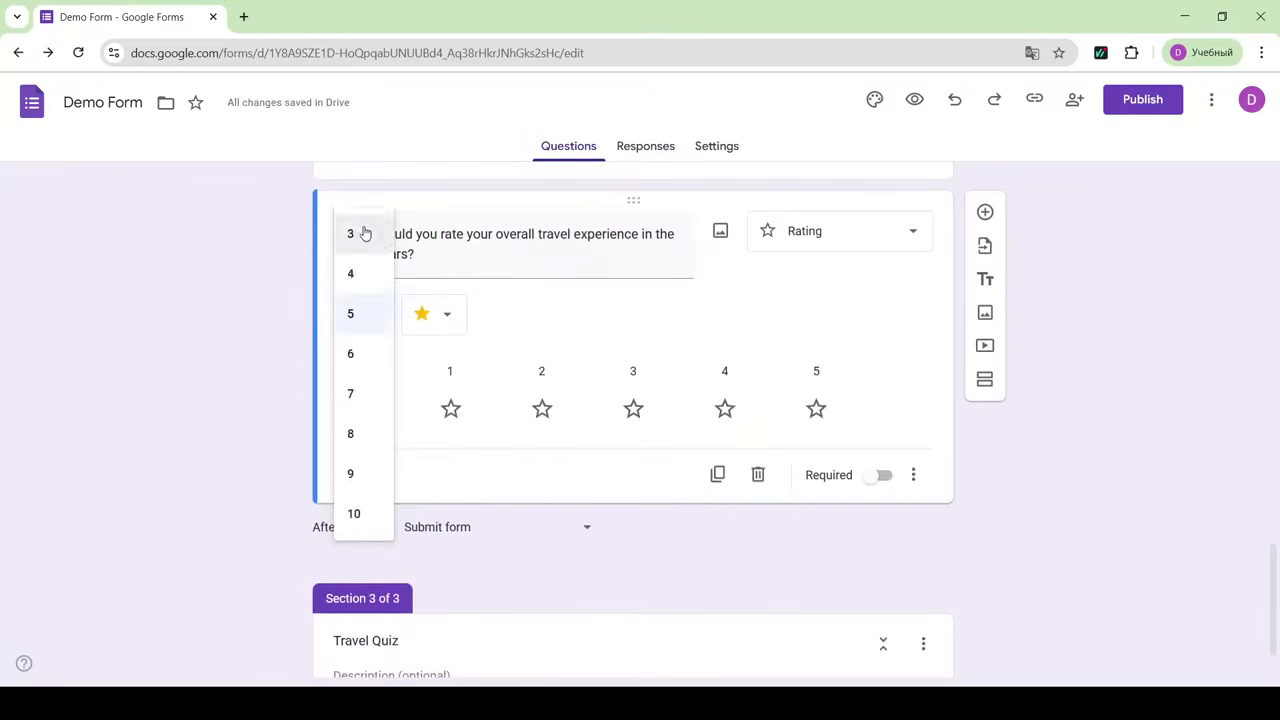
{"action": "left_click", "coordinate": [427, 400]}
{"action": "left_click", "coordinate": [430, 316]}
{"action": "left_click", "coordinate": [428, 318]}
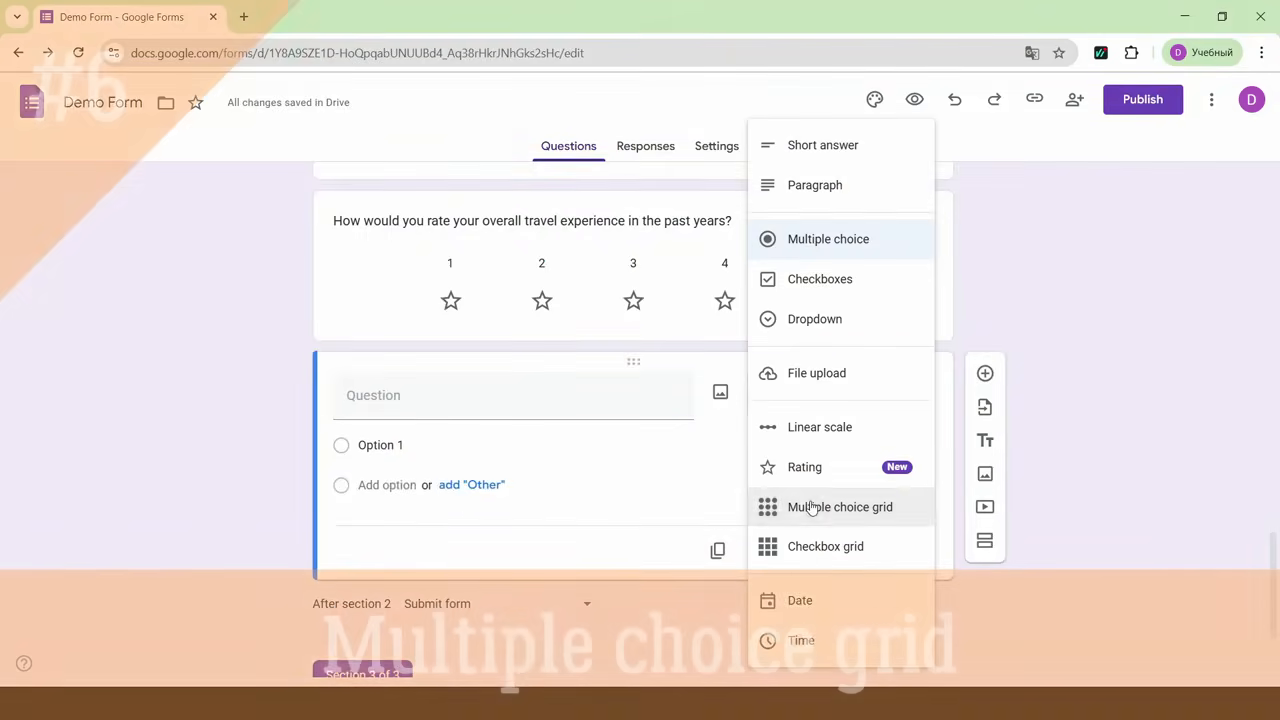
- Make the new question a multiple choice grid titled "Rate these services:"
{"action": "left_click", "coordinate": [829, 506]}
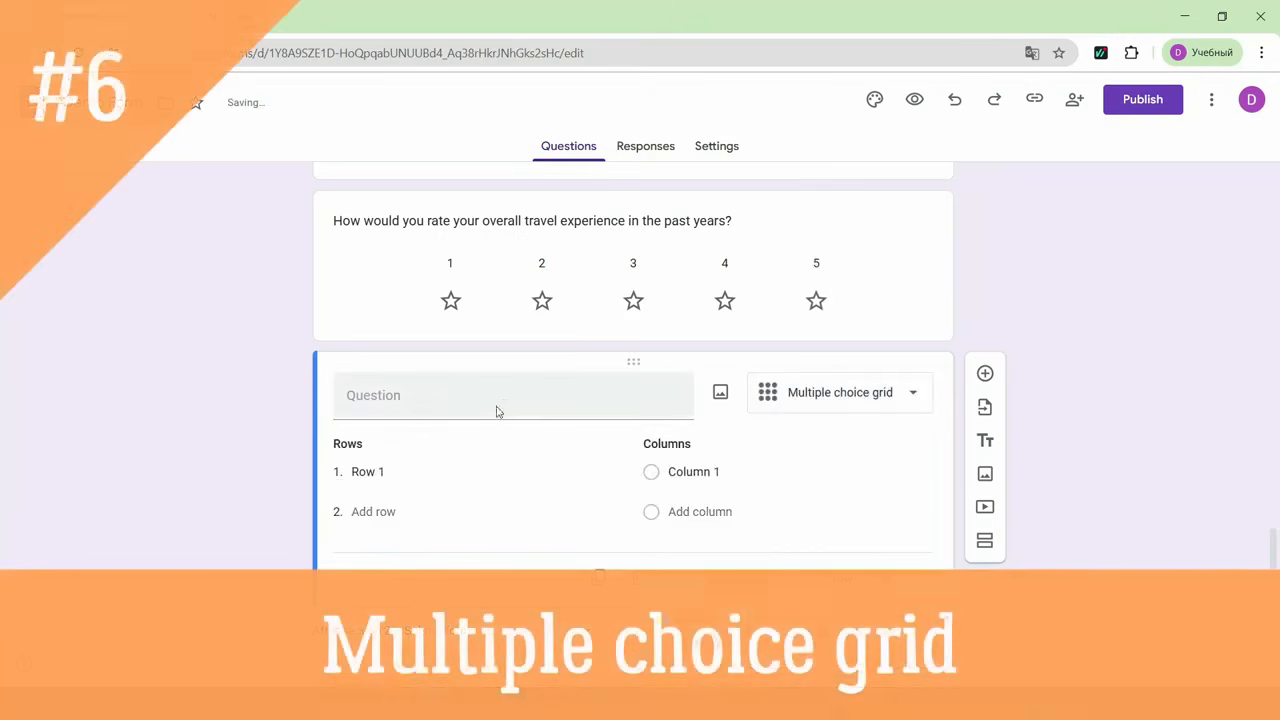
{"action": "left_click", "coordinate": [497, 406]}
{"action": "type", "text": "Rate This"}
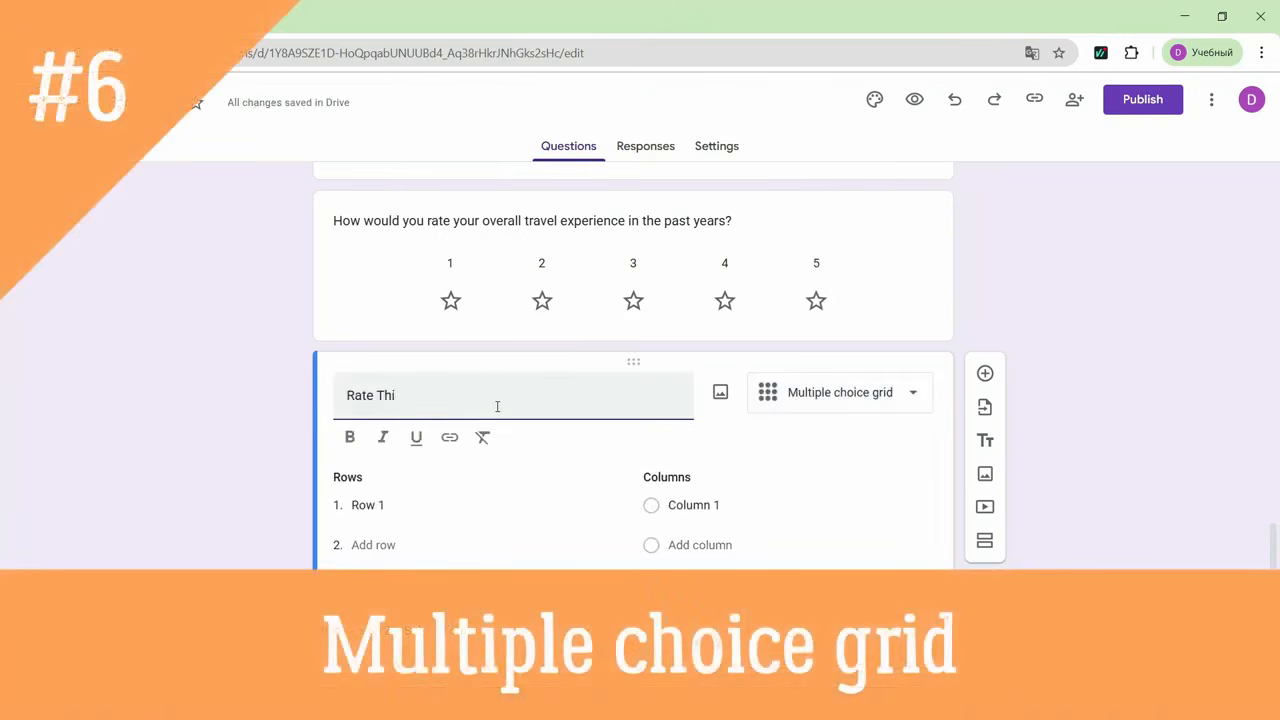
{"action": "key", "text": "BackSpace"}
{"action": "key", "text": "BackSpace"}
{"action": "key", "text": "BackSpace"}
{"action": "key", "text": "BackSpace"}
{"action": "type", "text": "these services:"}
- Name the services grid's rows Flights, Hotels and Restaurants
{"action": "left_click", "coordinate": [374, 507]}
{"action": "type", "text": "Flights"}
{"action": "scroll", "coordinate": [374, 508], "scroll_direction": "down", "scroll_amount": 1}
{"action": "left_click", "coordinate": [387, 414]}
{"action": "type", "text": "H"}
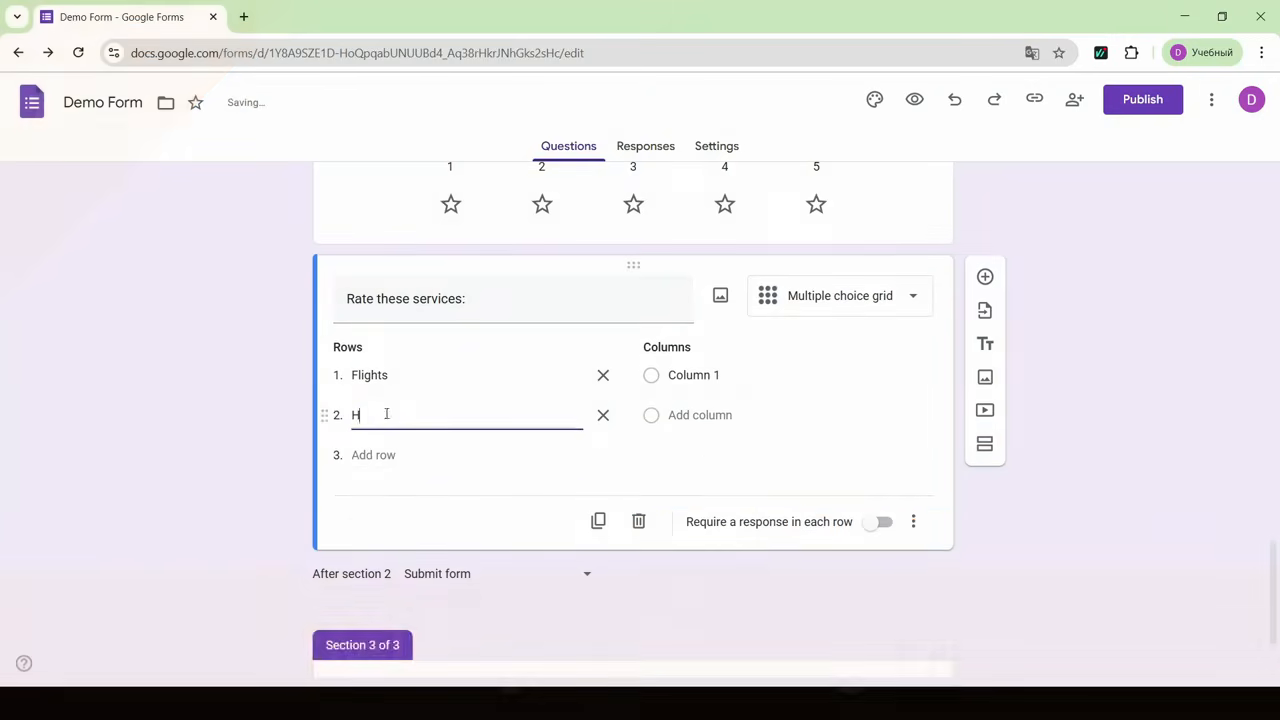
{"action": "type", "text": "otels"}
{"action": "left_click", "coordinate": [386, 451]}
{"action": "type", "text": "Restaurants"}
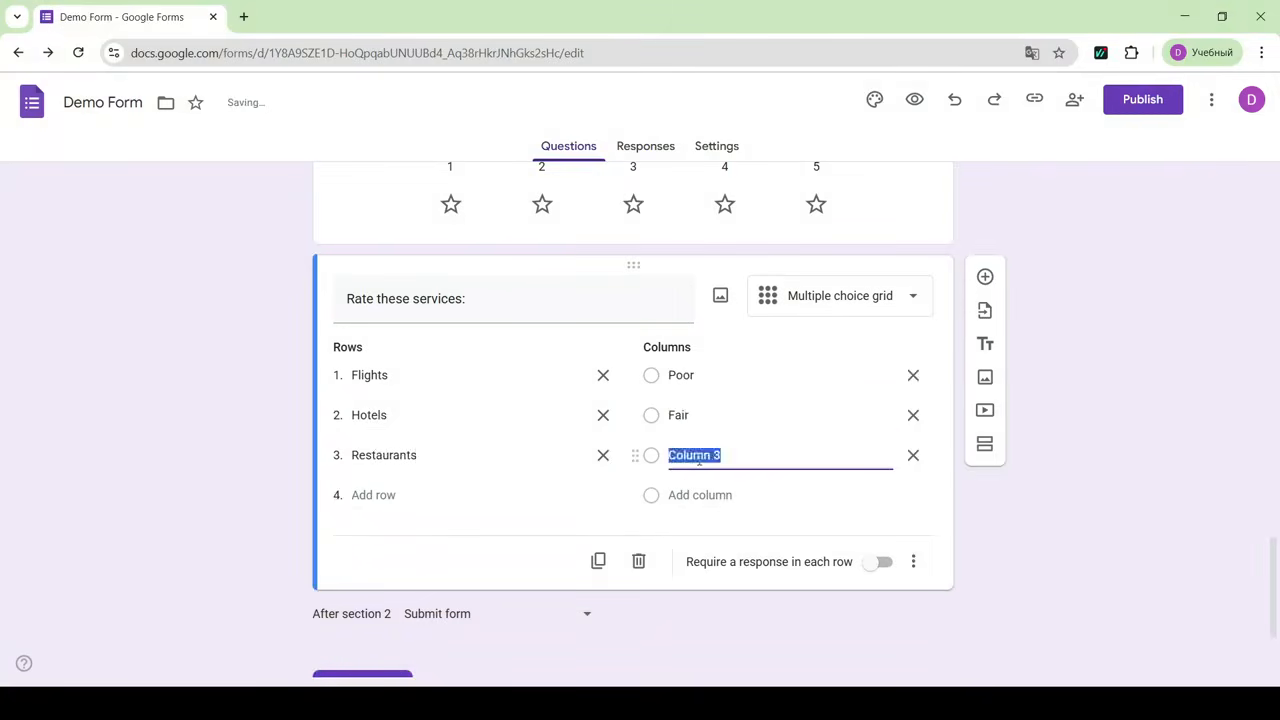
- Name the services grid's columns Poor, Fair and Good, and add a fourth column
{"action": "type", "text": "Good"}
{"action": "key", "text": "Return"}
{"action": "type", "text": "E"}
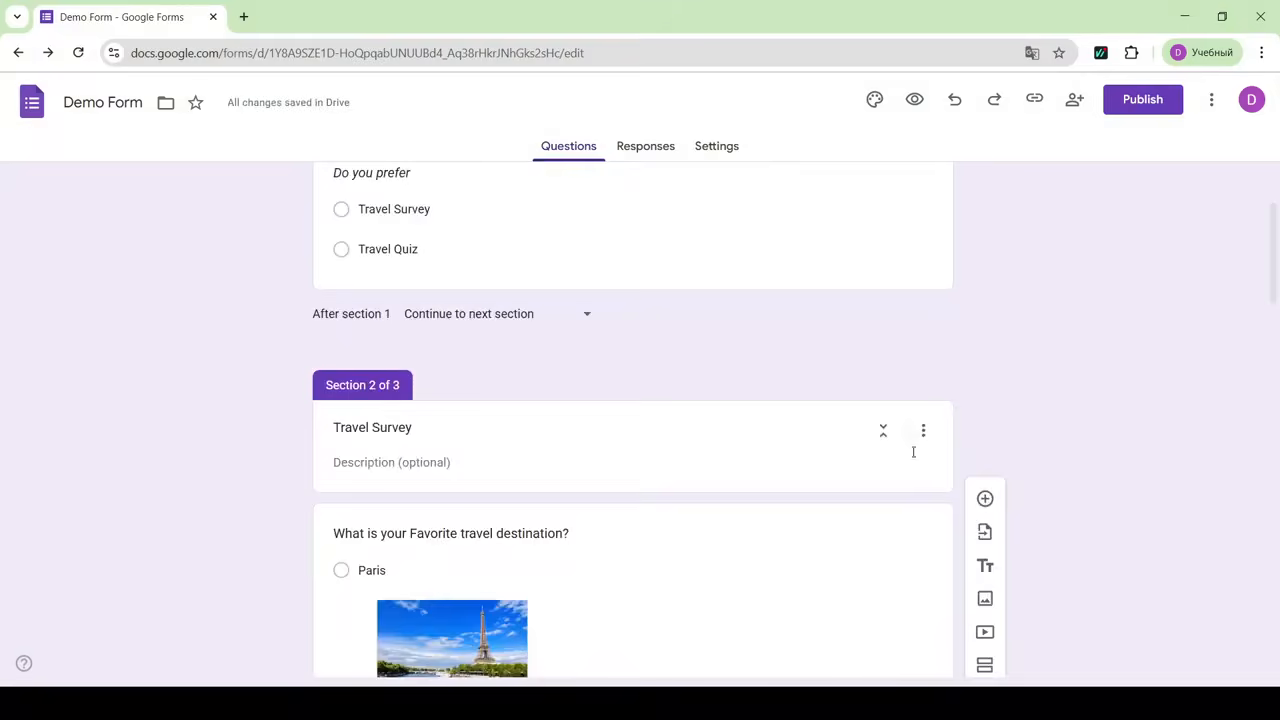
- Insert a picture from a Google Images search for "Travel" at the start of the Travel Survey section and title it "Travelling"
{"action": "left_click", "coordinate": [914, 429]}
{"action": "left_click", "coordinate": [990, 494]}
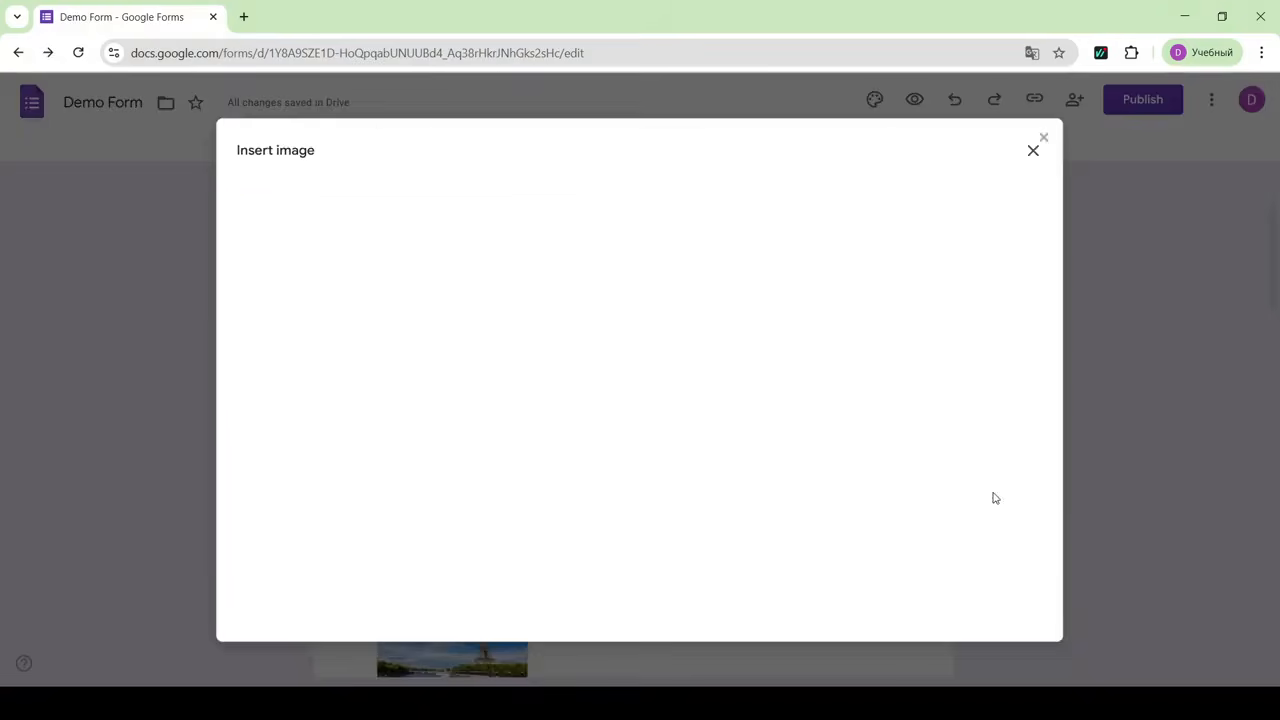
{"action": "left_click", "coordinate": [660, 203]}
{"action": "type", "text": "Travel"}
{"action": "key", "text": "Return"}
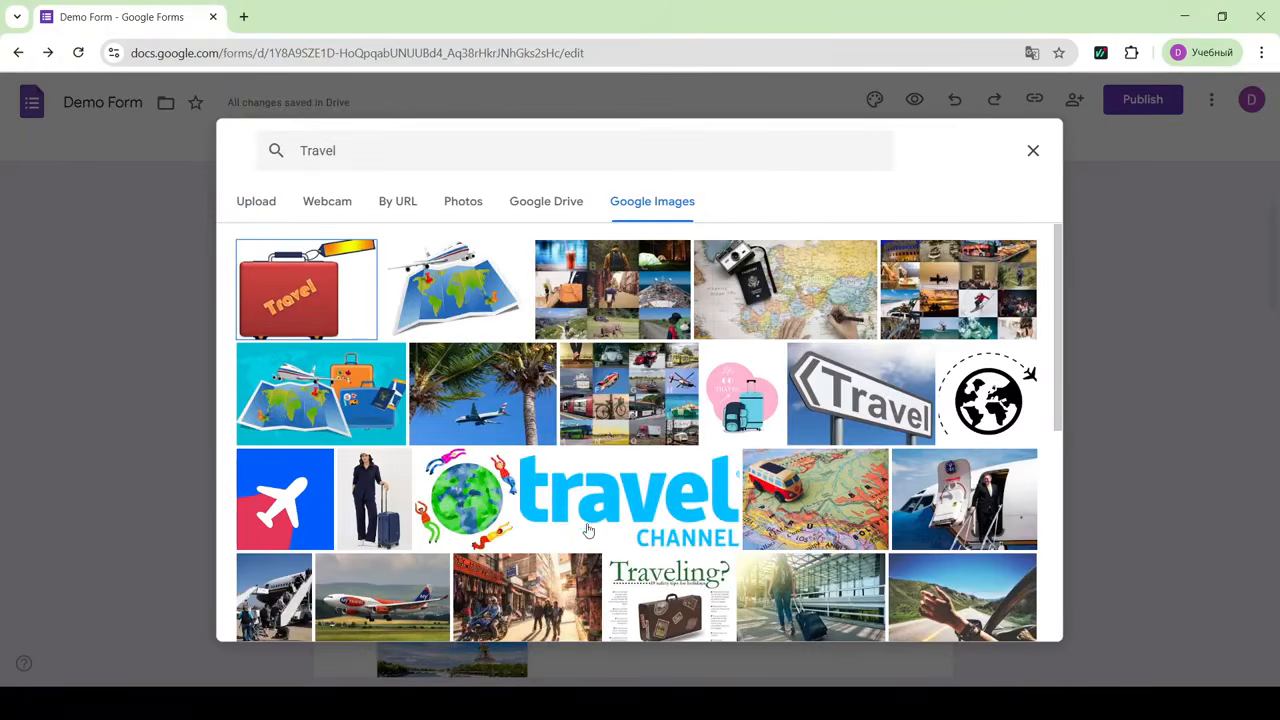
{"action": "double_click", "coordinate": [757, 397]}
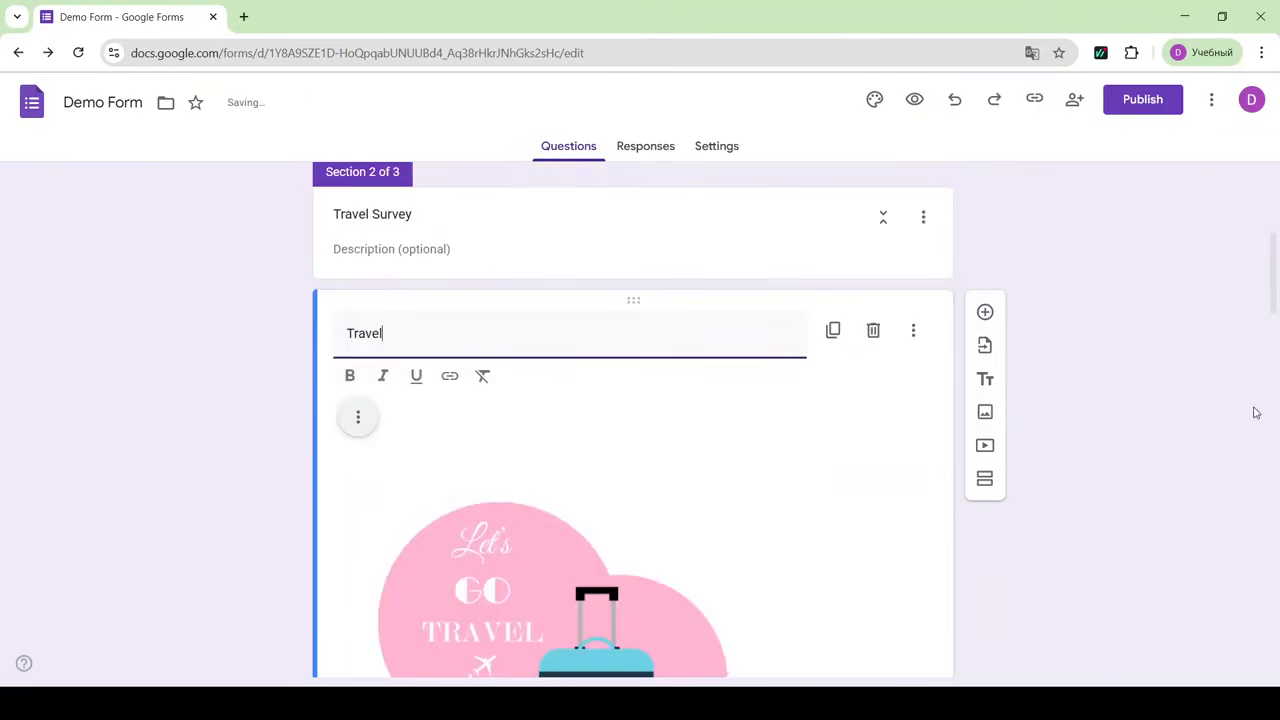
- Preview the form through its Travel Survey branch, answering the favorite destination question and choosing Museums as an activity
{"action": "left_click", "coordinate": [914, 99]}
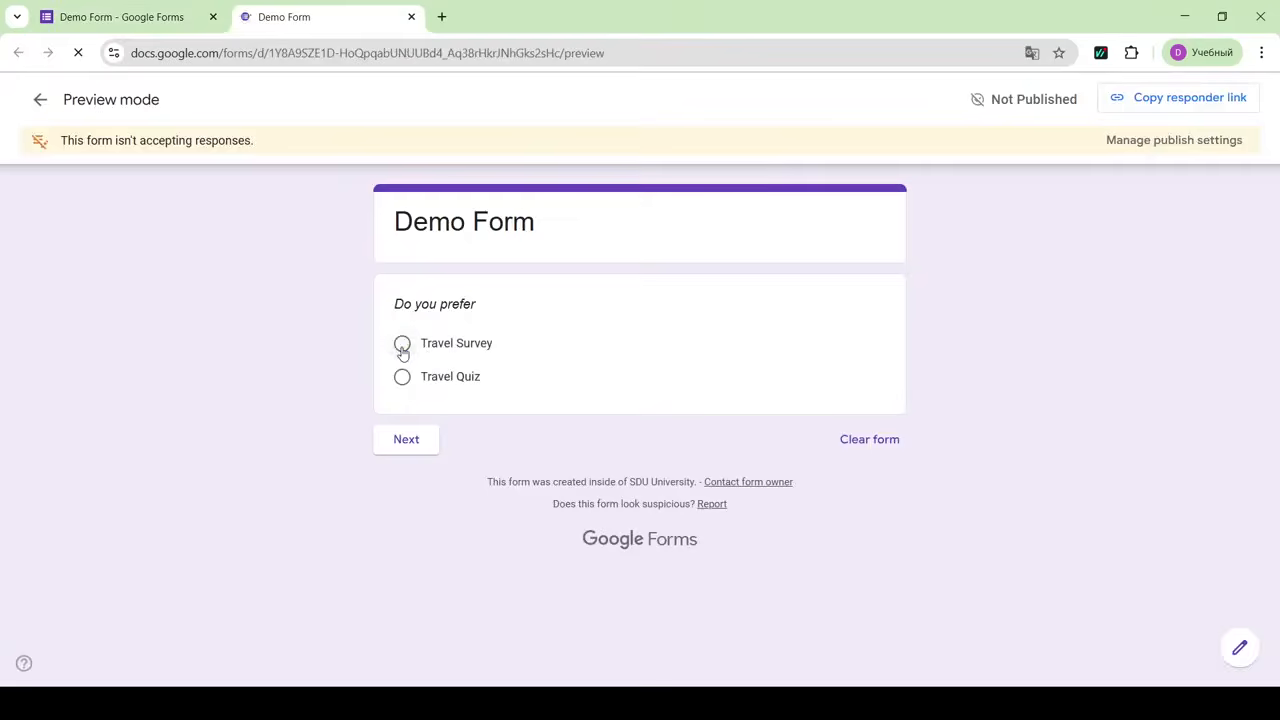
{"action": "left_click", "coordinate": [402, 345]}
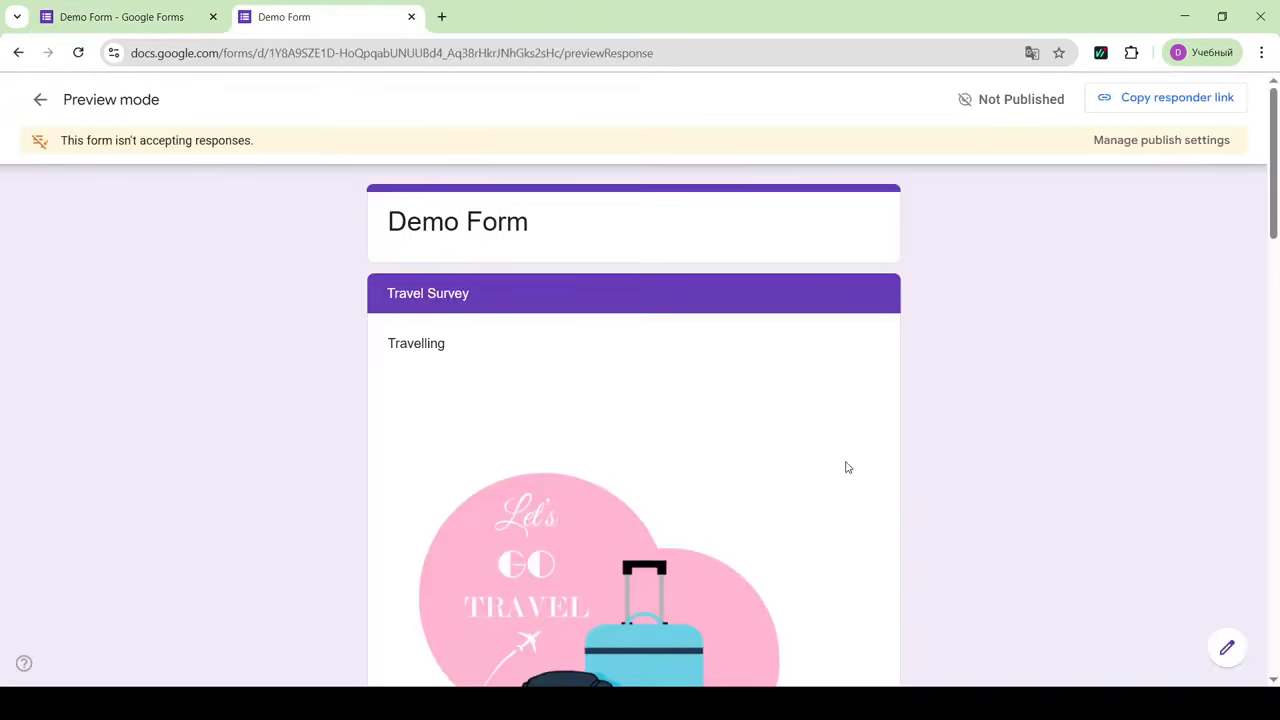
{"action": "scroll", "coordinate": [846, 466], "scroll_direction": "down", "scroll_amount": 6}
{"action": "scroll", "coordinate": [846, 466], "scroll_direction": "down", "scroll_amount": 2}
{"action": "left_click", "coordinate": [658, 411]}
{"action": "scroll", "coordinate": [659, 413], "scroll_direction": "down", "scroll_amount": 5}
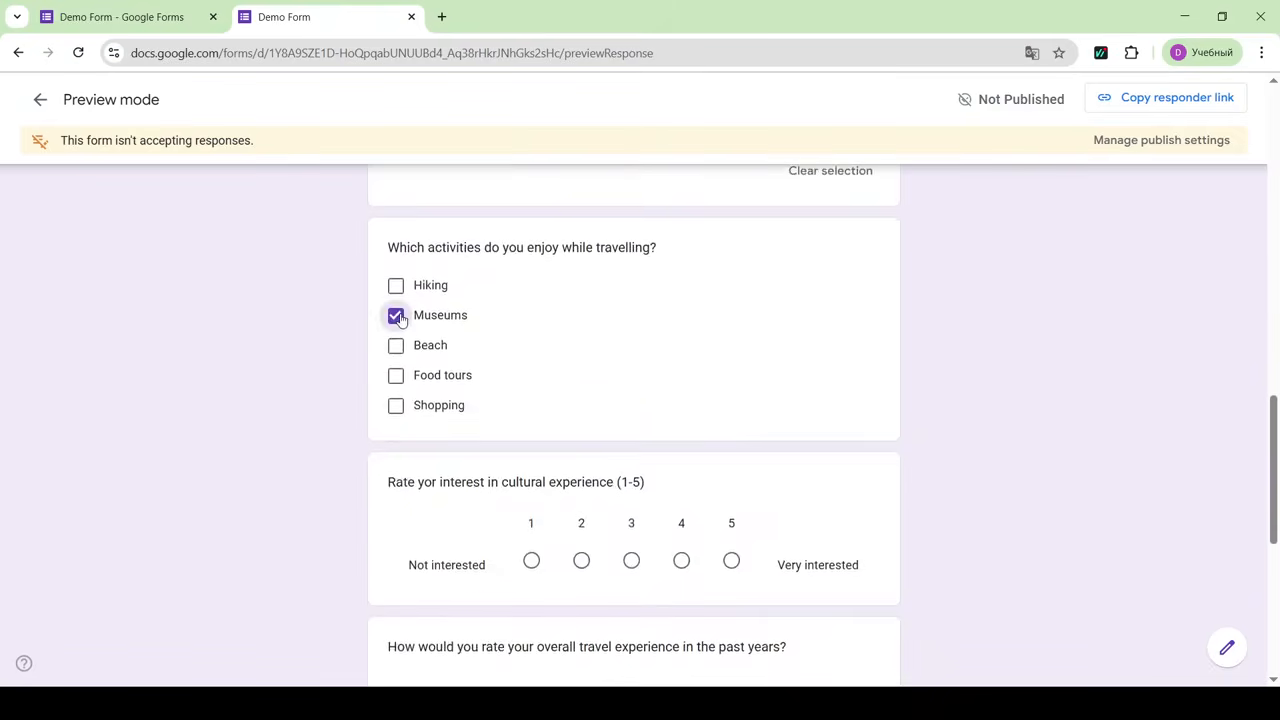
- Test the rating questions: cultural interest 2, travel experience 5 stars, Flights Good, Hotels Fair and Restaurants Excellent
{"action": "scroll", "coordinate": [400, 319], "scroll_direction": "down", "scroll_amount": 3}
{"action": "left_click", "coordinate": [581, 261]}
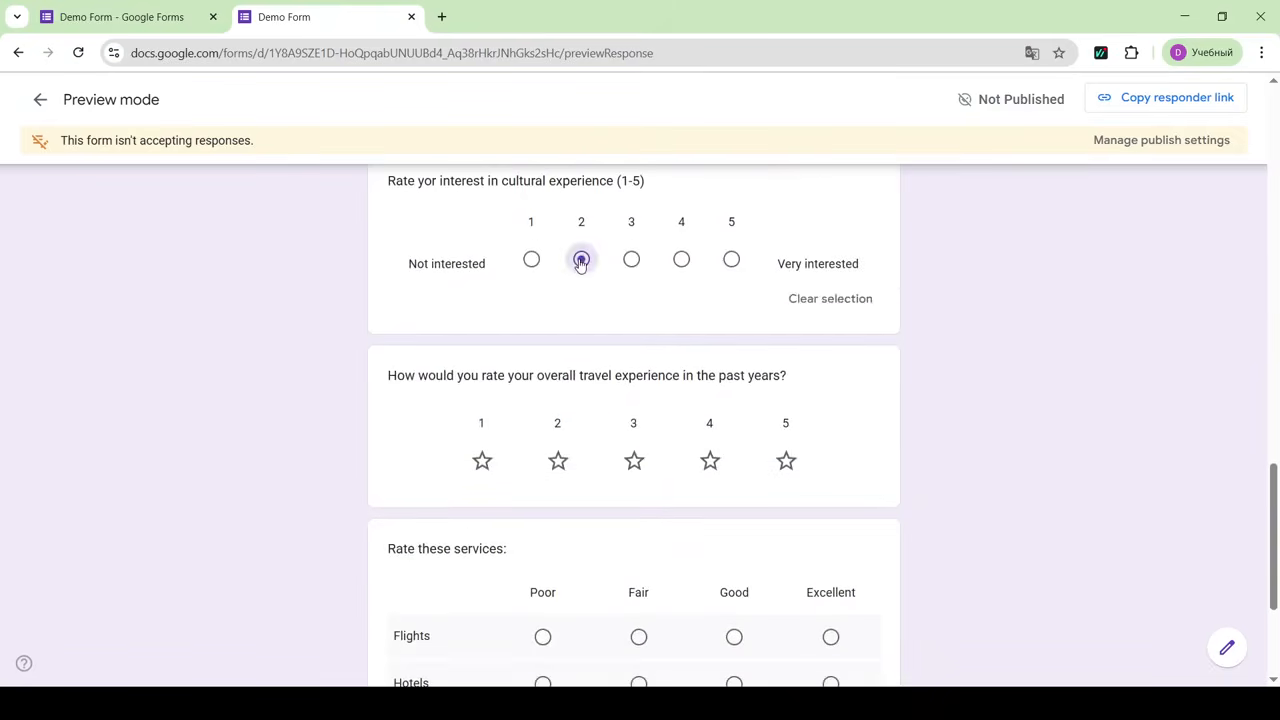
{"action": "left_click", "coordinate": [786, 462]}
{"action": "scroll", "coordinate": [788, 463], "scroll_direction": "down", "scroll_amount": 3}
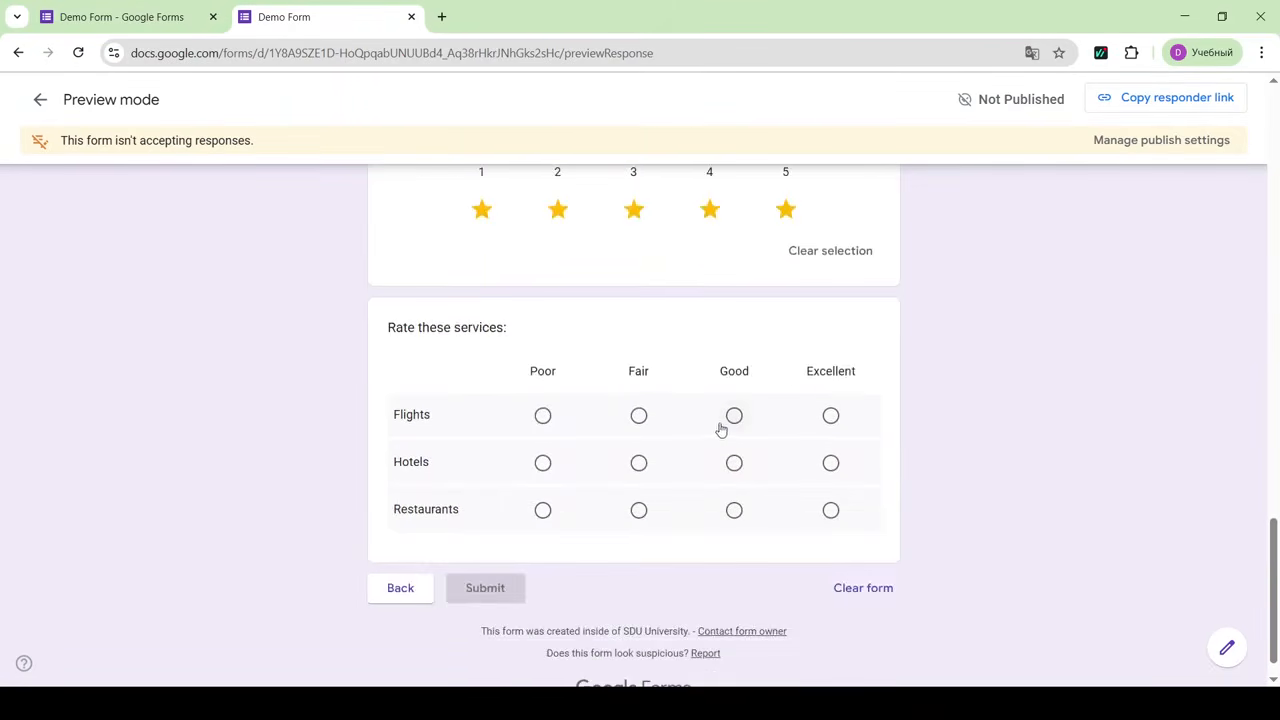
{"action": "left_click", "coordinate": [734, 415]}
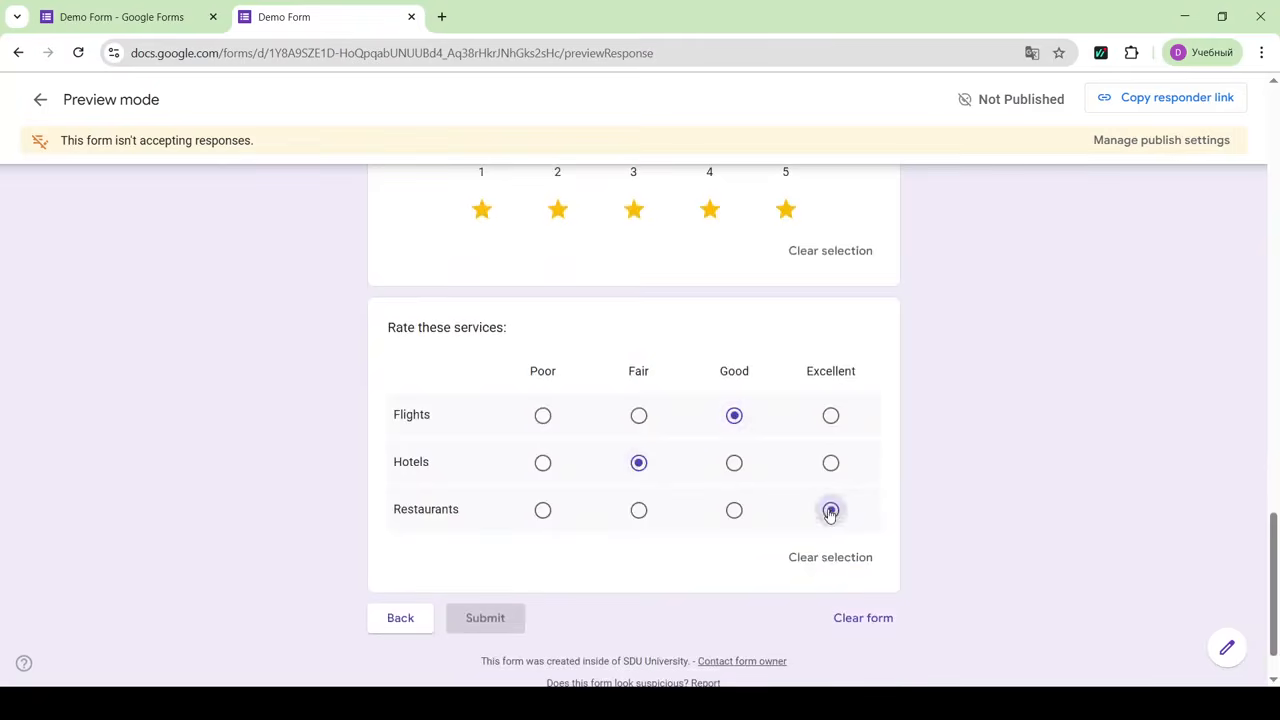
{"action": "scroll", "coordinate": [832, 515], "scroll_direction": "down", "scroll_amount": 1}
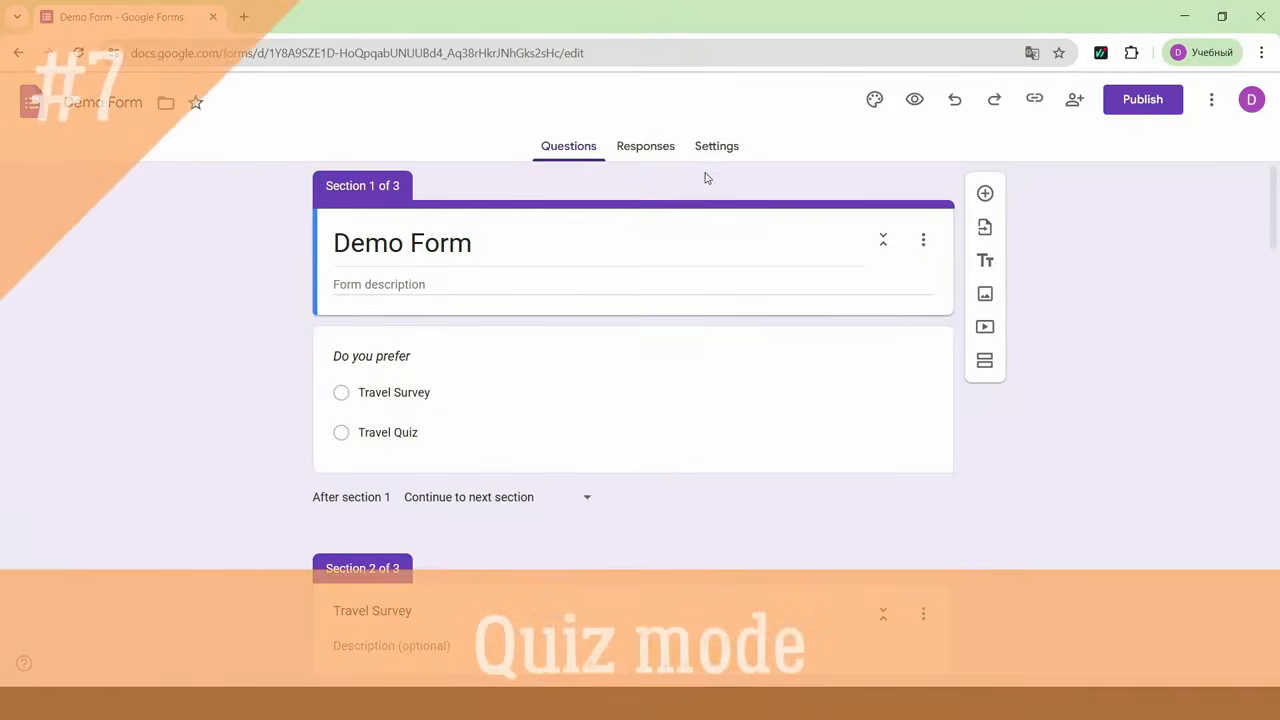
- Turn the form into a quiz and return to its questions
{"action": "left_click", "coordinate": [716, 143]}
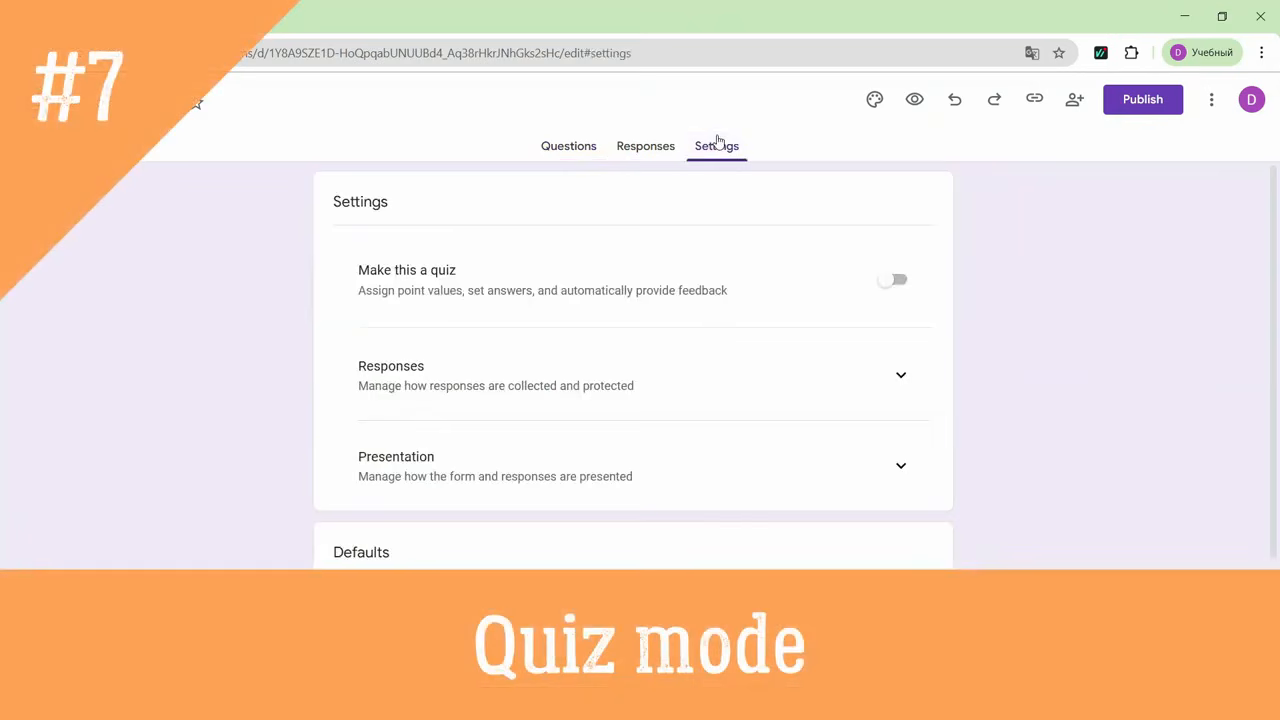
{"action": "left_click", "coordinate": [896, 280]}
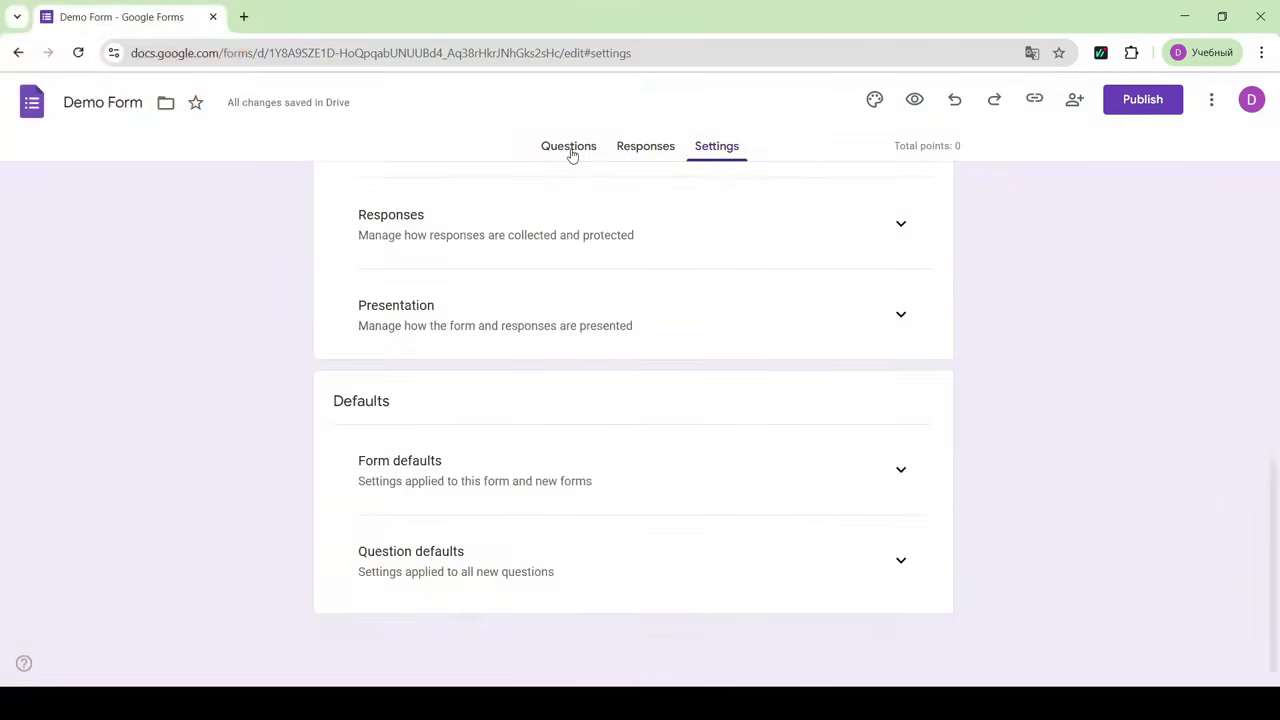
{"action": "left_click", "coordinate": [569, 150]}
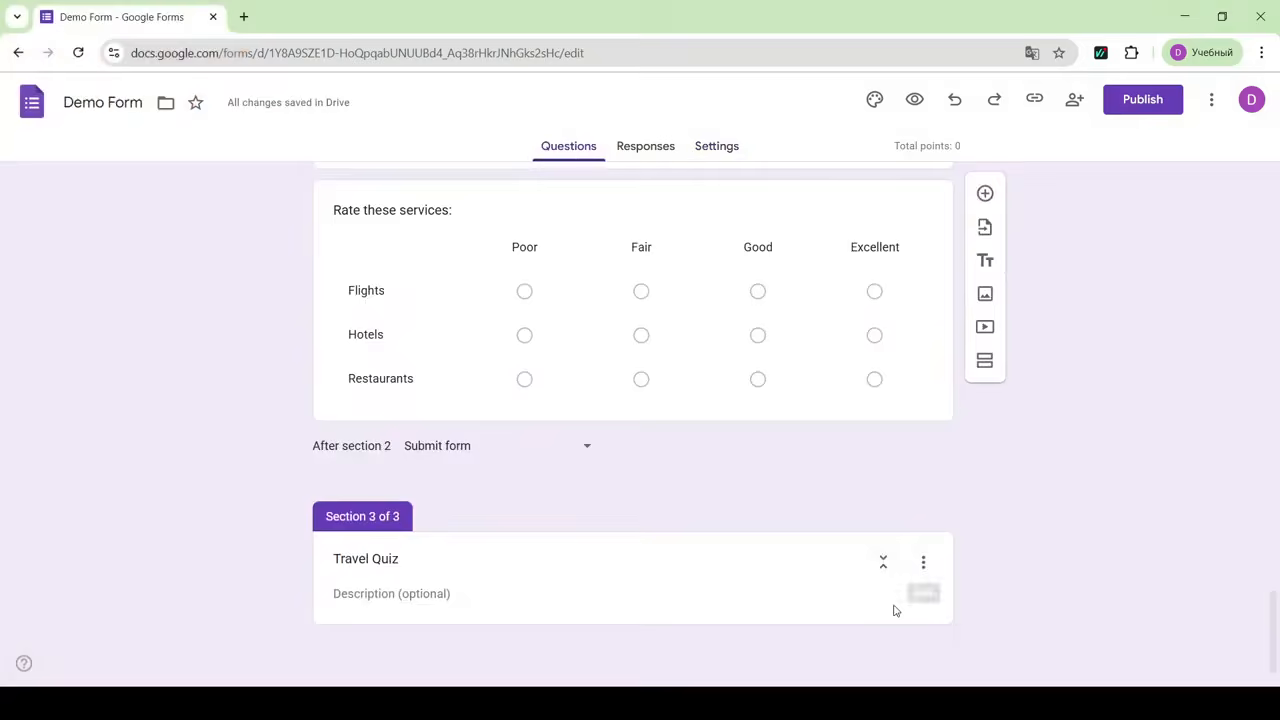
- Add a multiple choice question to the Travel Quiz section, titled "Wch city is known the Big Apple?"
{"action": "left_click", "coordinate": [895, 610]}
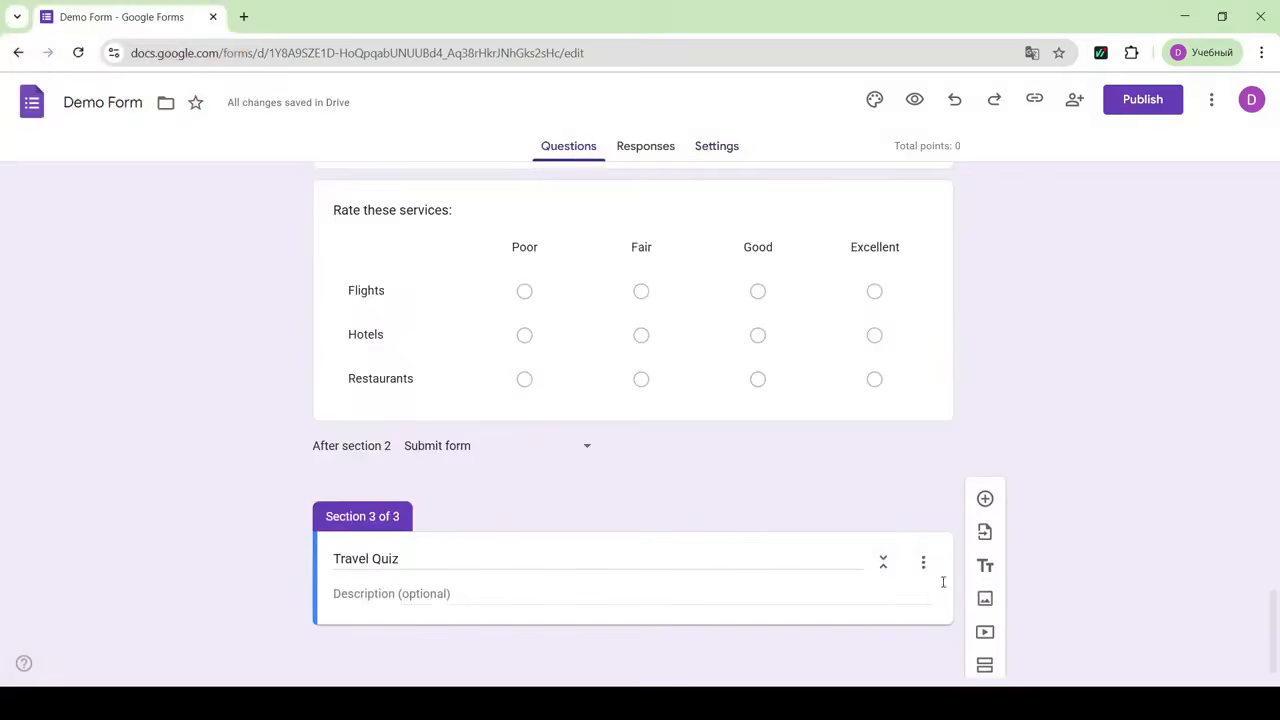
{"action": "left_click", "coordinate": [985, 499]}
{"action": "type", "text": "W"}
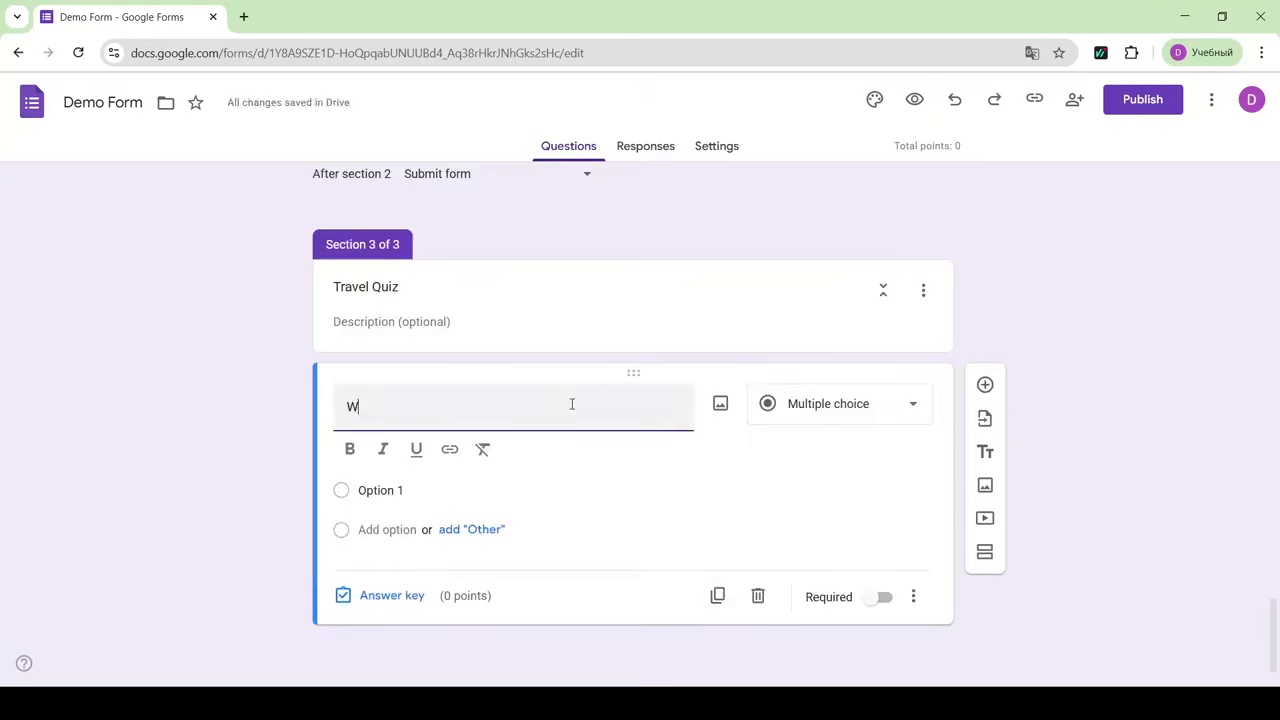
{"action": "type", "text": "ch city is known  the Big Apple?"}
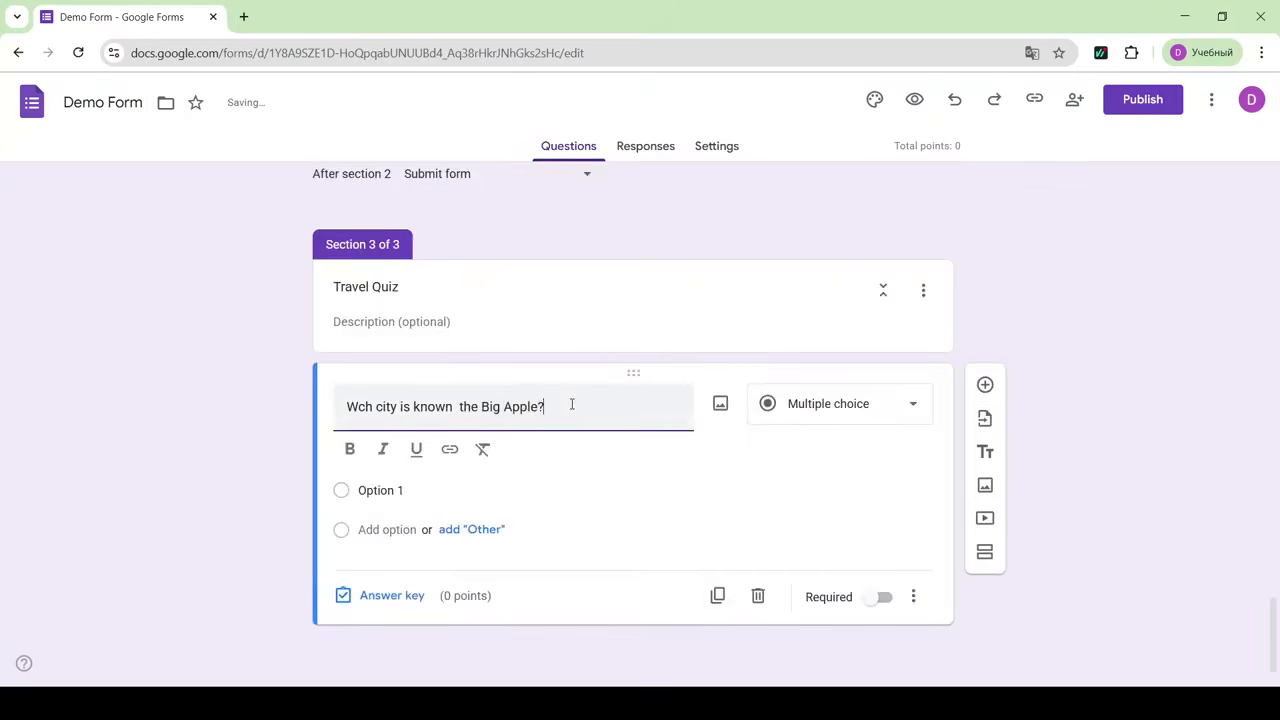
- Give the Big Apple question the options New York, Los Angeles, London and Sydney
{"action": "left_click", "coordinate": [380, 490]}
{"action": "type", "text": "New York"}
{"action": "key", "text": "Return"}
{"action": "type", "text": "Los"}
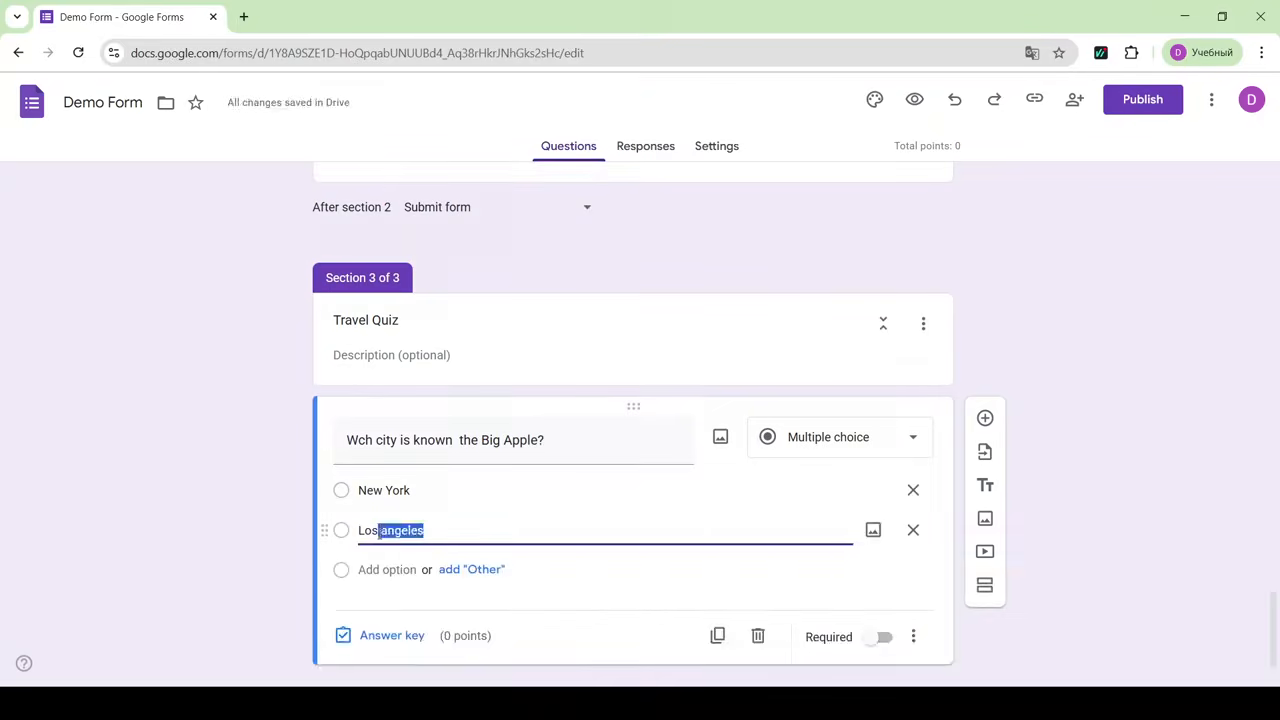
{"action": "type", "text": " Angeles"}
{"action": "key", "text": "Return"}
{"action": "type", "text": "London"}
{"action": "key", "text": "Return"}
{"action": "type", "text": "Sydney"}
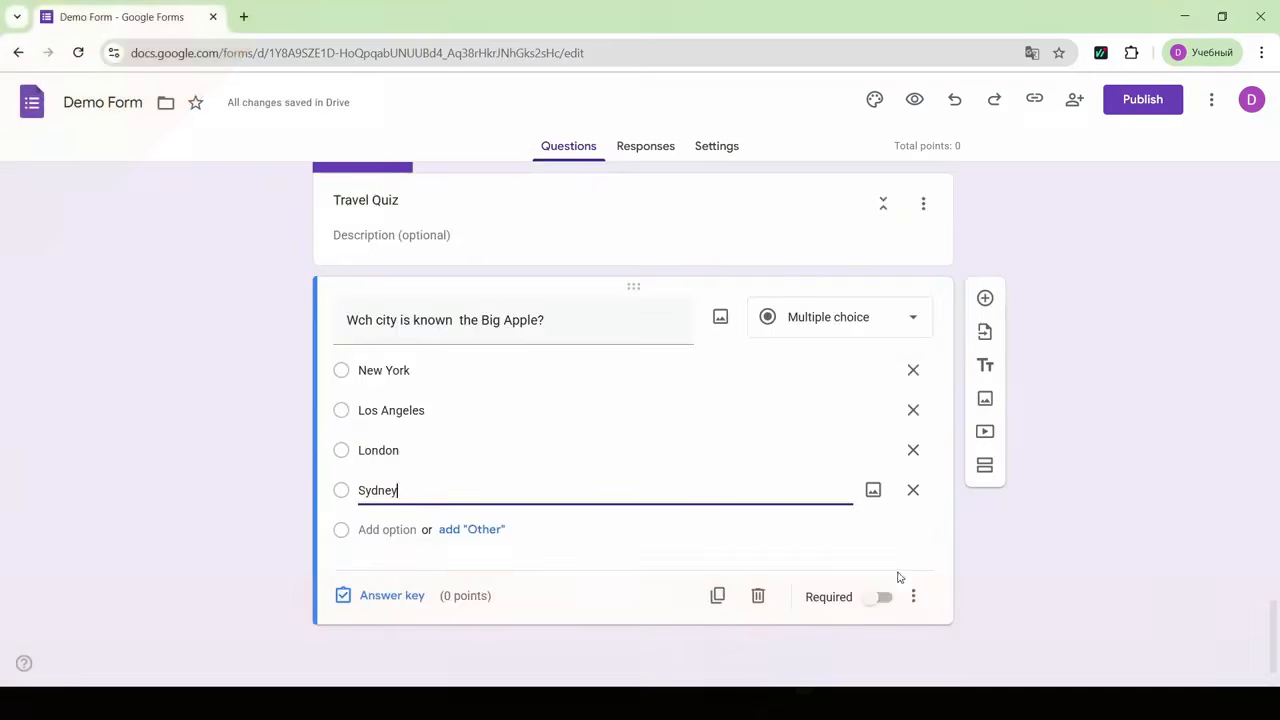
- Mark New York as the correct answer to the Big Apple question, worth 20 points
{"action": "left_click", "coordinate": [380, 596]}
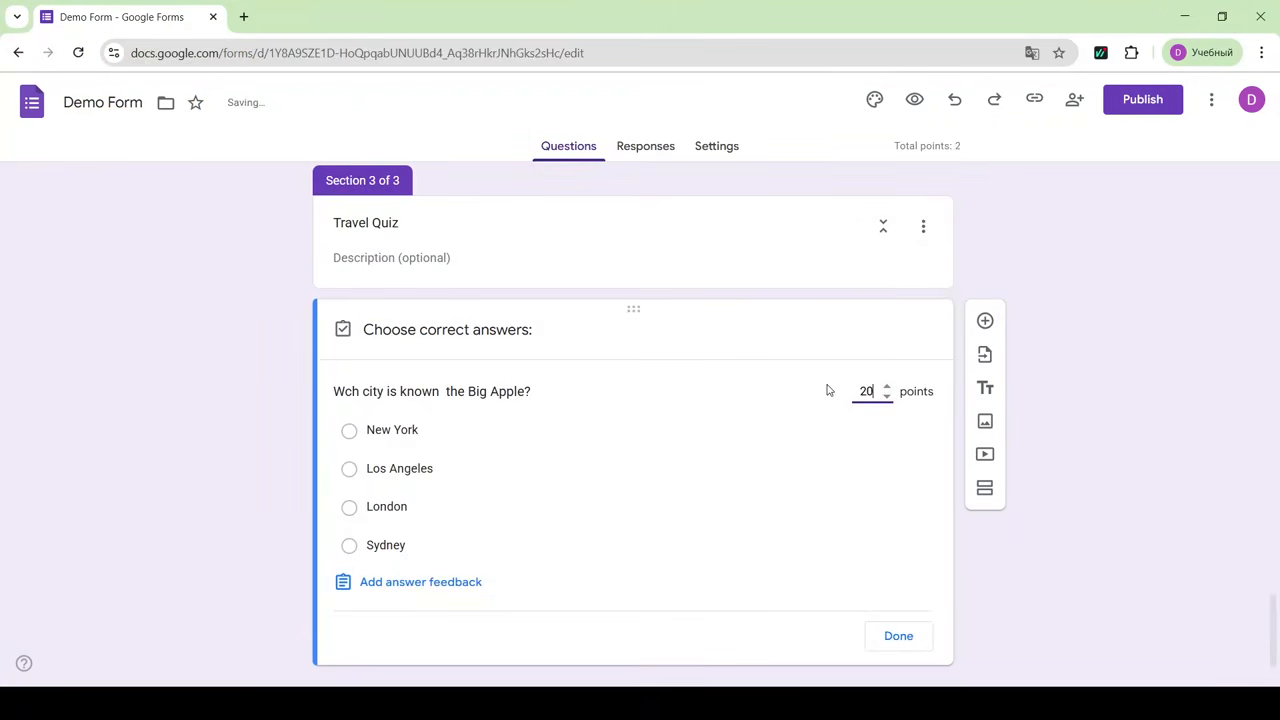
{"action": "left_click", "coordinate": [350, 432]}
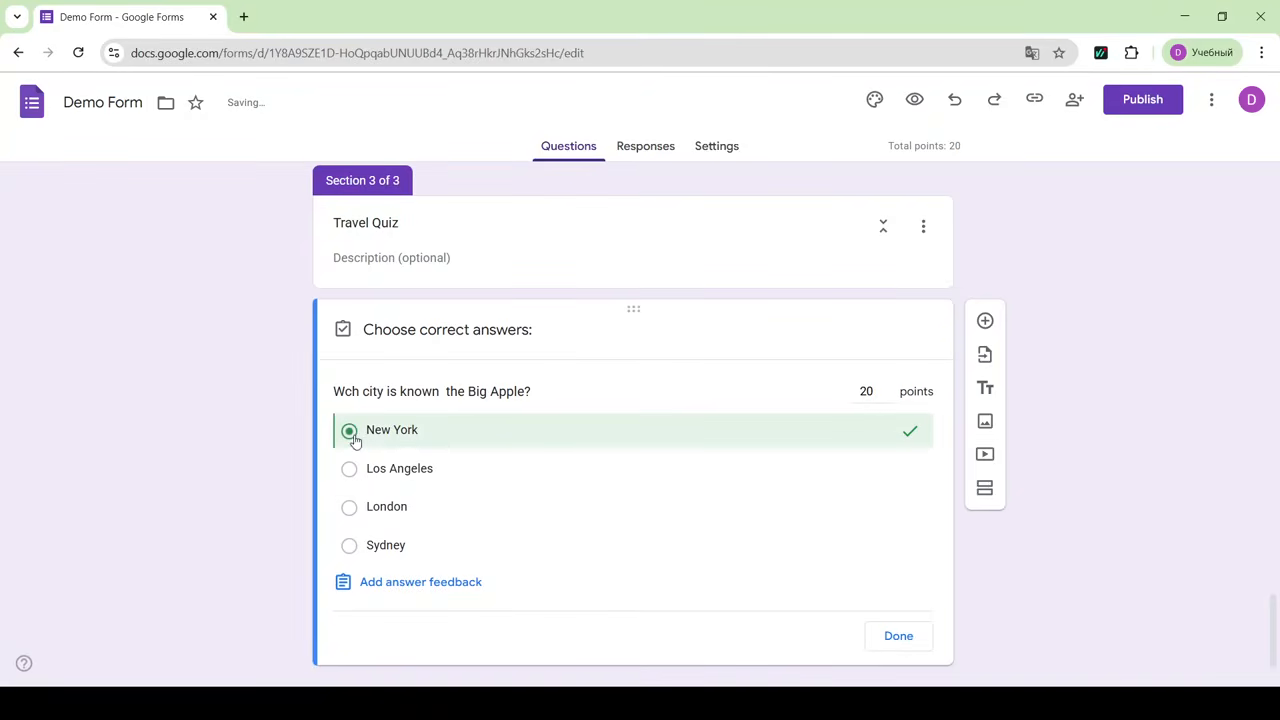
{"action": "left_click", "coordinate": [901, 646]}
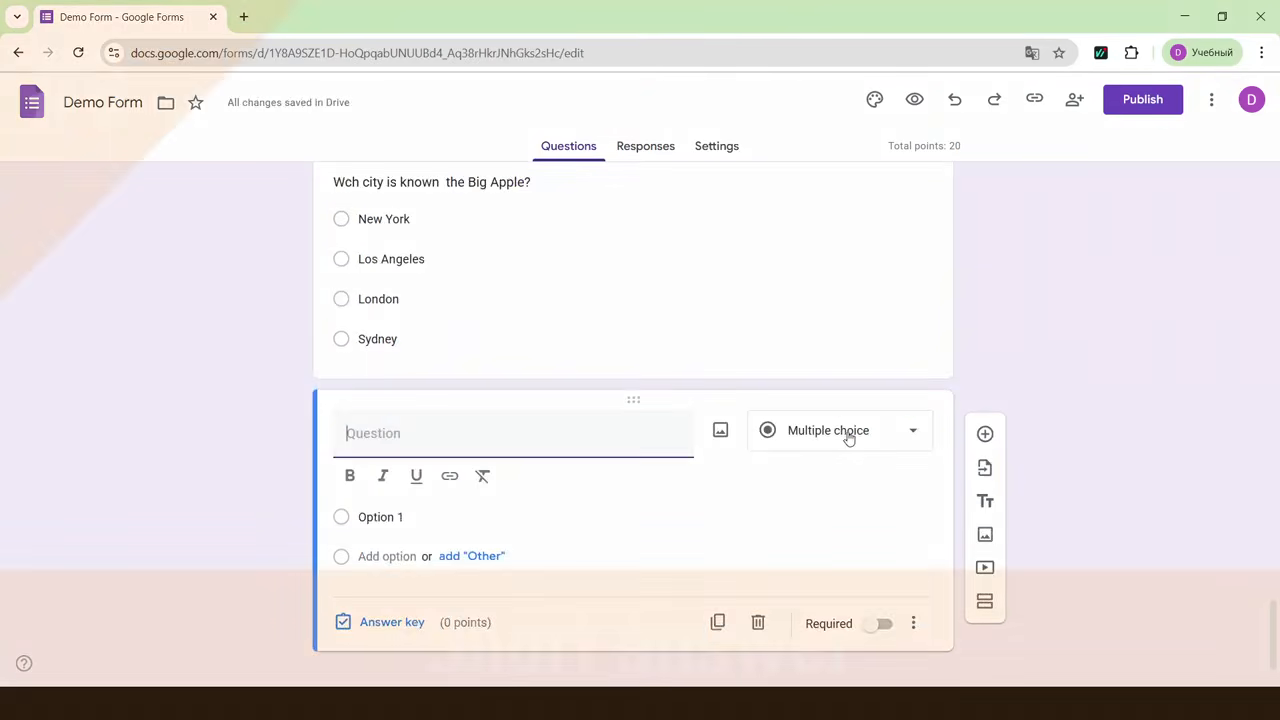
- Make the new question a short answer one titled "What is the capital of Japan?"
{"action": "left_click", "coordinate": [847, 437]}
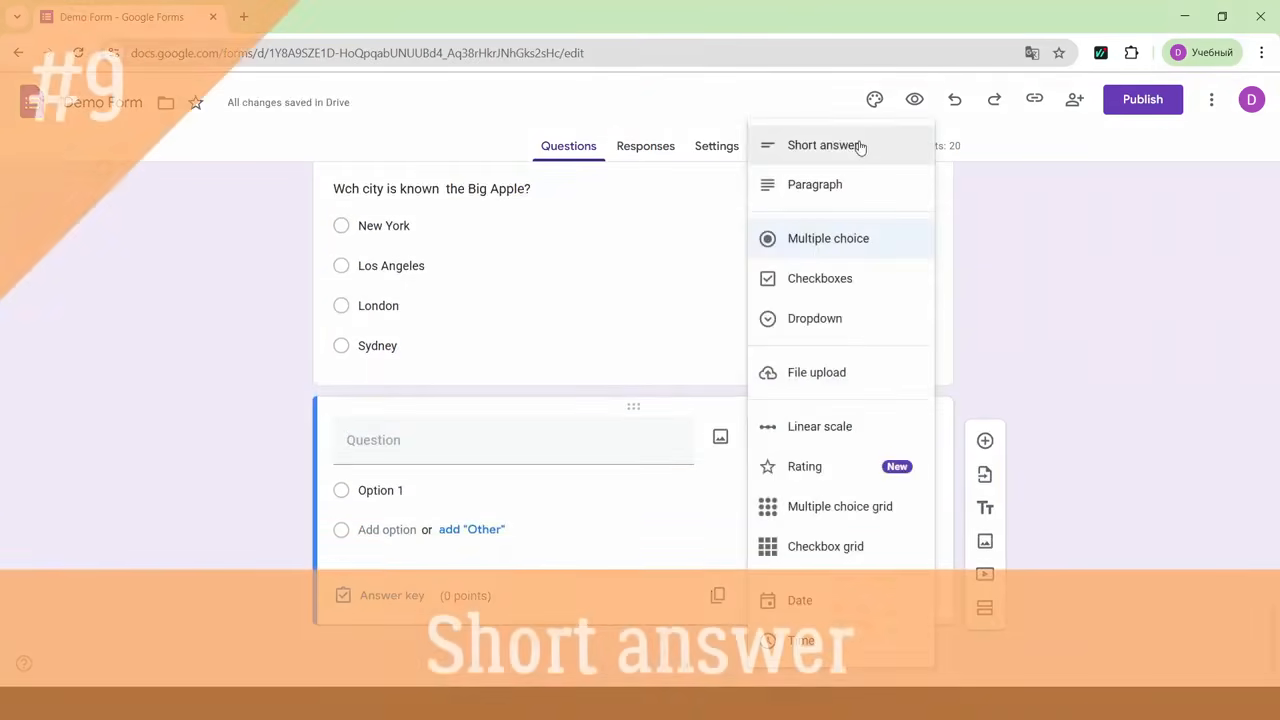
{"action": "left_click", "coordinate": [855, 145]}
{"action": "left_click", "coordinate": [514, 486]}
{"action": "type", "text": "What is the"}
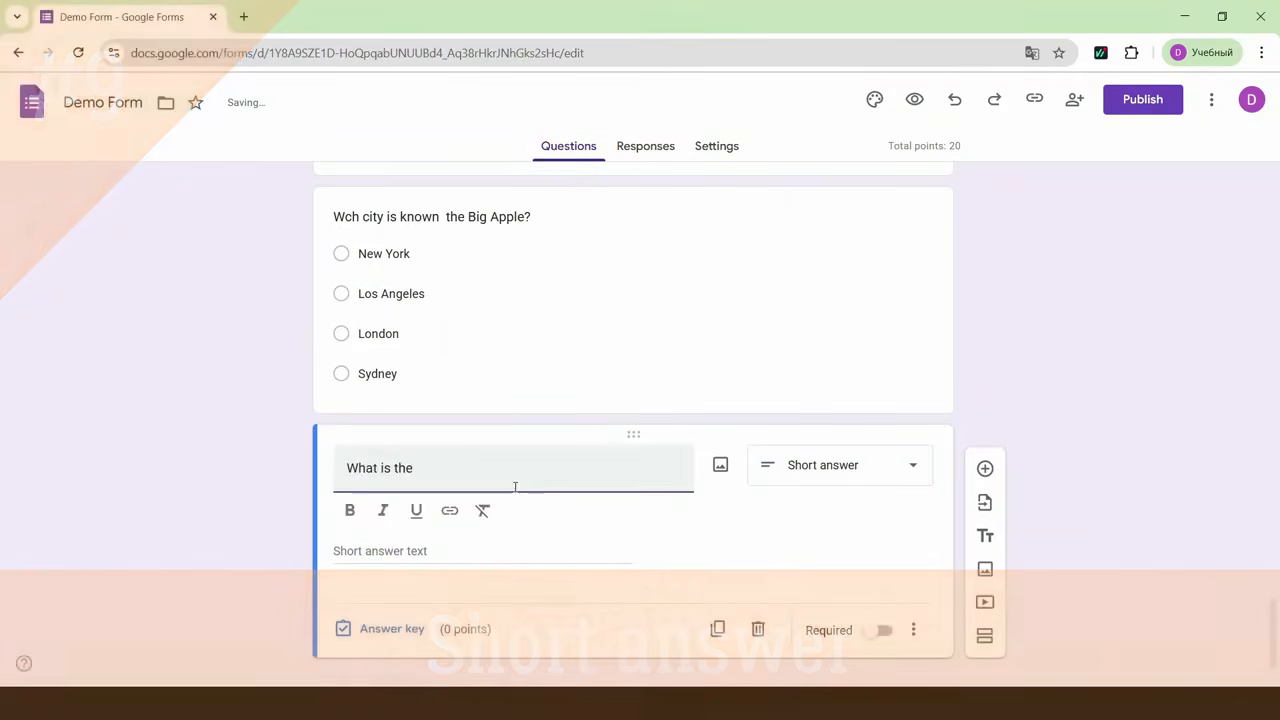
{"action": "type", "text": " capital of Japan?"}
- Set the Japan question's answer key to accept Tokyo and tokyo, worth 20 points
{"action": "left_click", "coordinate": [388, 628]}
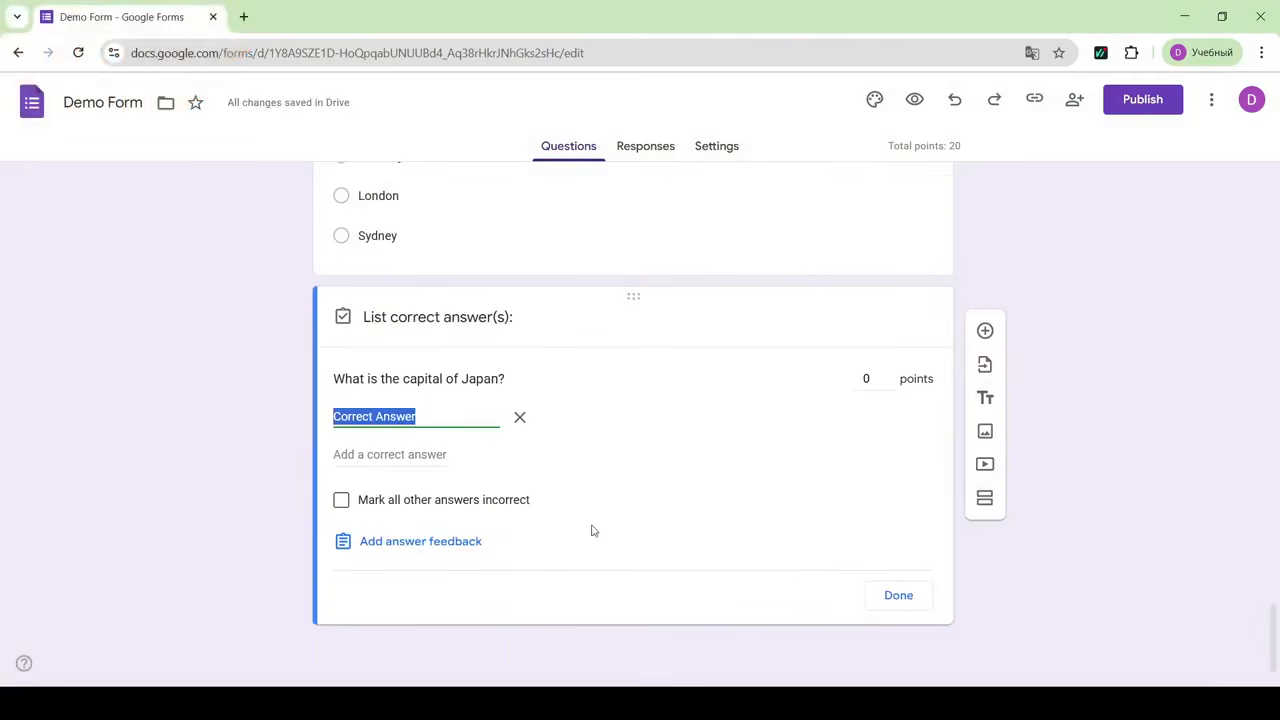
{"action": "left_click", "coordinate": [380, 455]}
{"action": "type", "text": "Tokyo"}
{"action": "left_click", "coordinate": [366, 496]}
{"action": "type", "text": "tokyo"}
{"action": "left_click", "coordinate": [866, 381]}
{"action": "type", "text": "20"}
{"action": "scroll", "coordinate": [610, 546], "scroll_direction": "down", "scroll_amount": 1}
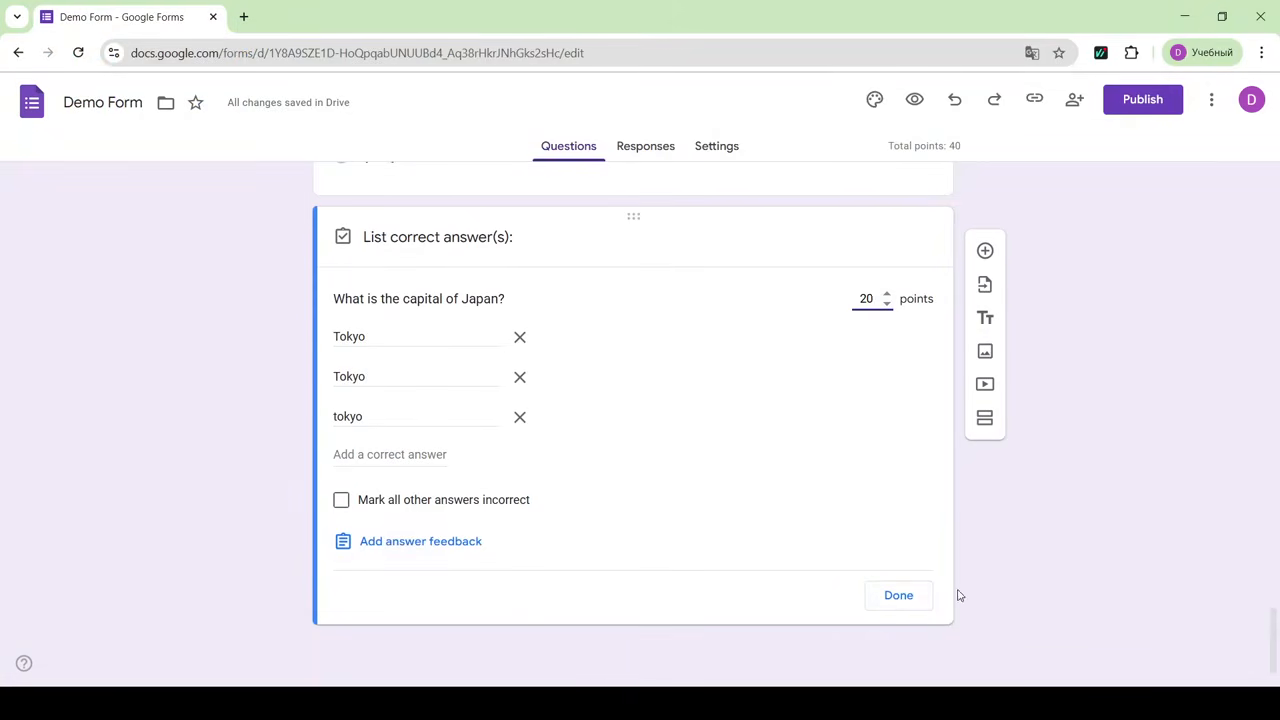
{"action": "left_click", "coordinate": [898, 596]}
- Add a checkboxes question titled "Which of These are European countries?"
{"action": "left_click", "coordinate": [984, 468]}
{"action": "left_click", "coordinate": [839, 420]}
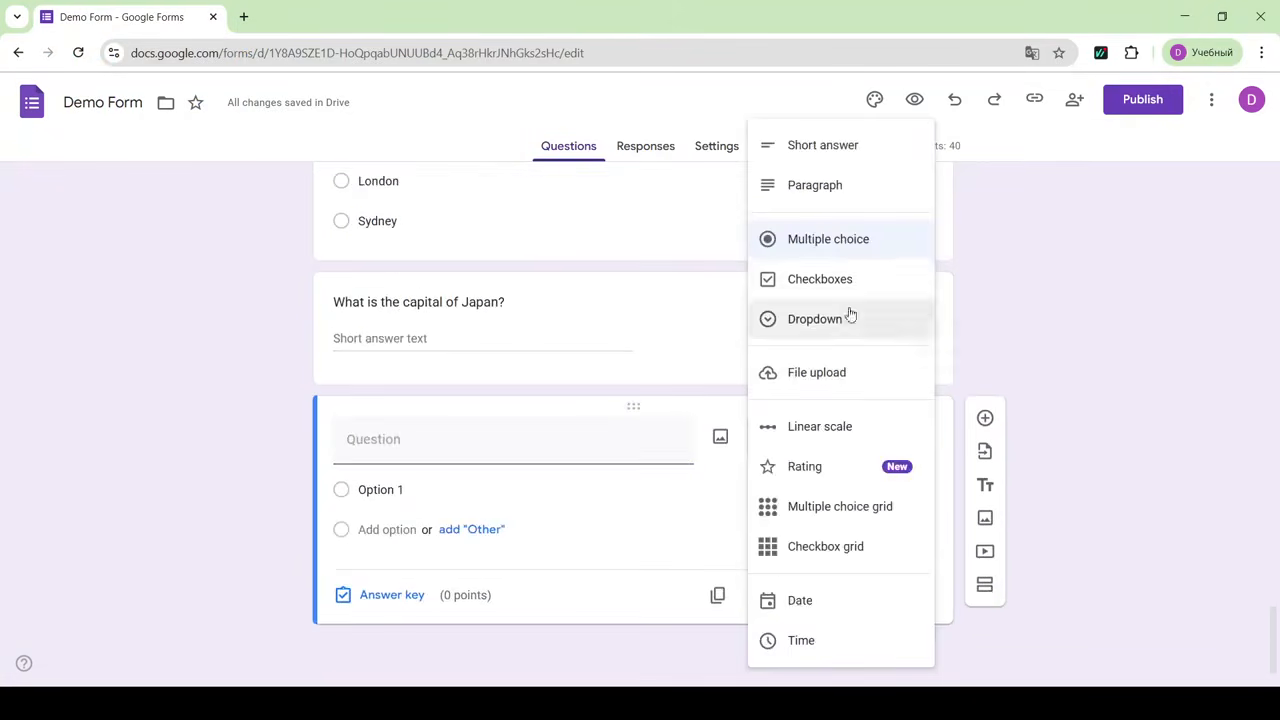
{"action": "left_click", "coordinate": [864, 277]}
{"action": "left_click", "coordinate": [474, 447]}
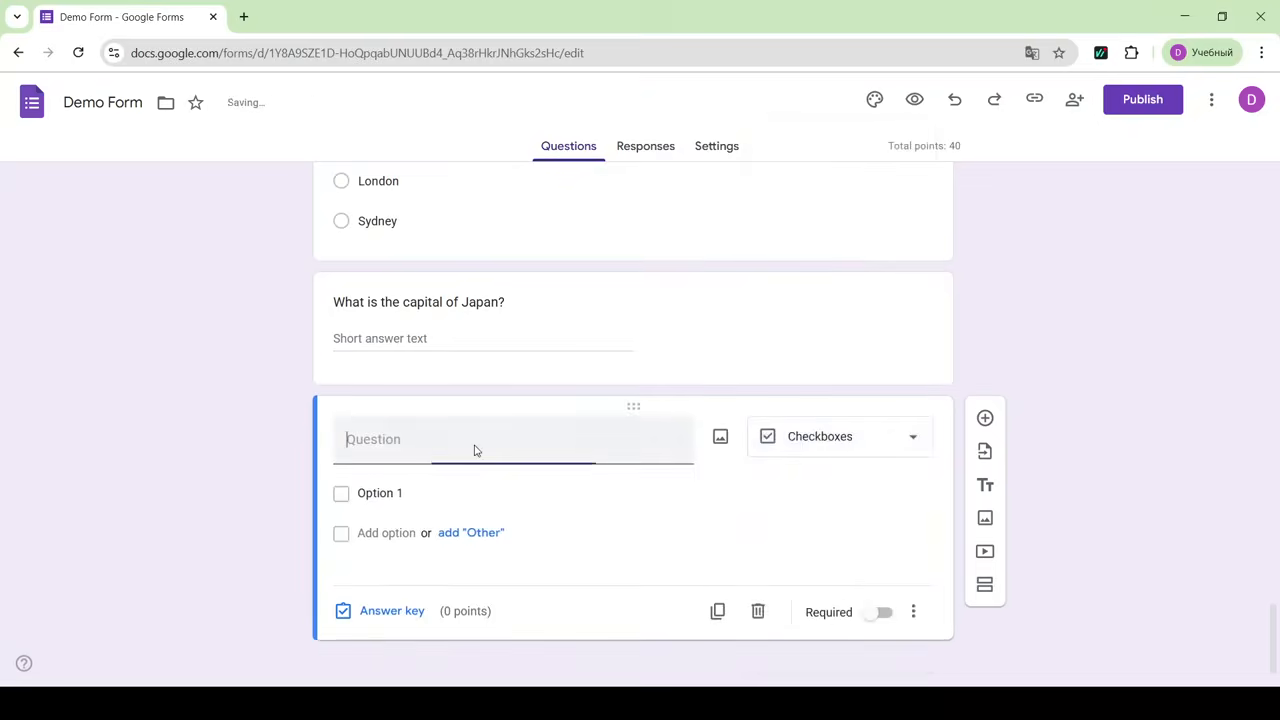
{"action": "type", "text": "Which"}
- Give the European countries question the options France, Germany, Spain, Brazil and Canada
{"action": "left_click", "coordinate": [386, 523]}
{"action": "type", "text": "France"}
{"action": "key", "text": "Return"}
{"action": "type", "text": "Germany"}
{"action": "key", "text": "Return"}
{"action": "type", "text": "Spain"}
{"action": "key", "text": "Return"}
{"action": "type", "text": "BrazilCanada"}
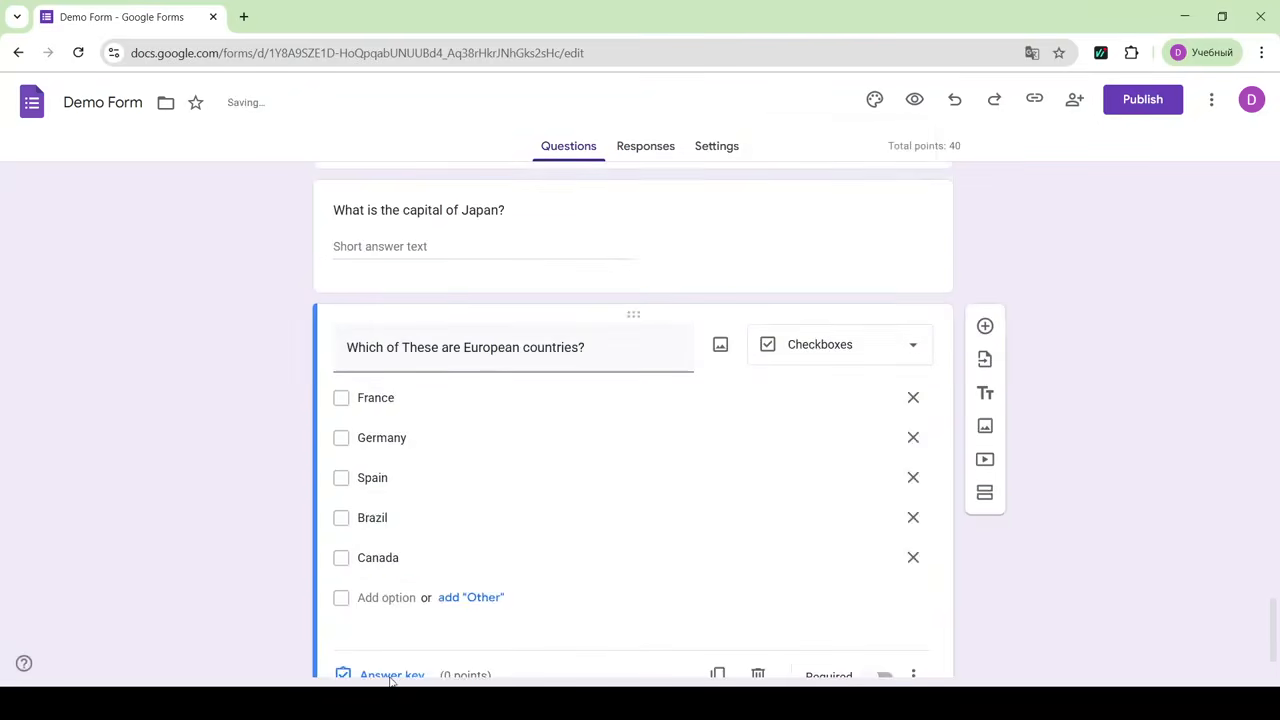
- Mark France, Germany and Spain as the correct answers to the European countries question, worth 60 points
{"action": "left_click", "coordinate": [386, 677]}
{"action": "left_click", "coordinate": [349, 392]}
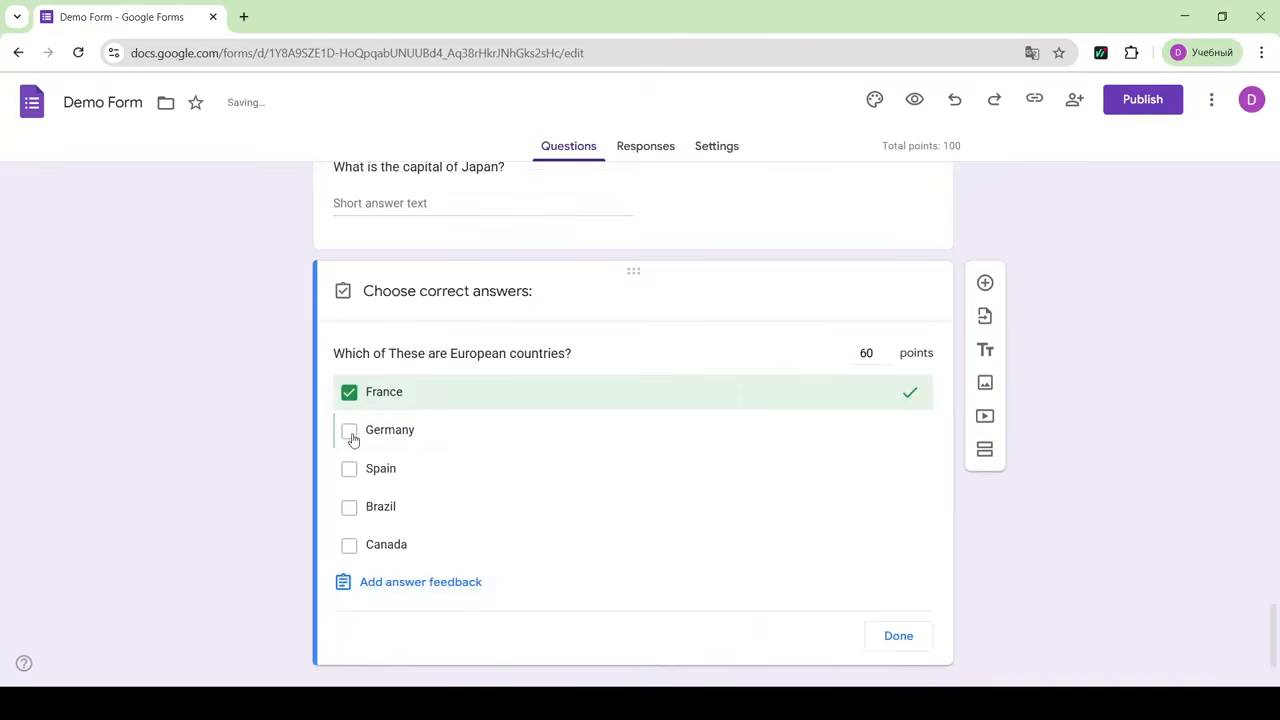
{"action": "left_click", "coordinate": [349, 430]}
{"action": "left_click", "coordinate": [349, 468]}
{"action": "scroll", "coordinate": [737, 608], "scroll_direction": "down", "scroll_amount": 1}
{"action": "left_click", "coordinate": [898, 595]}
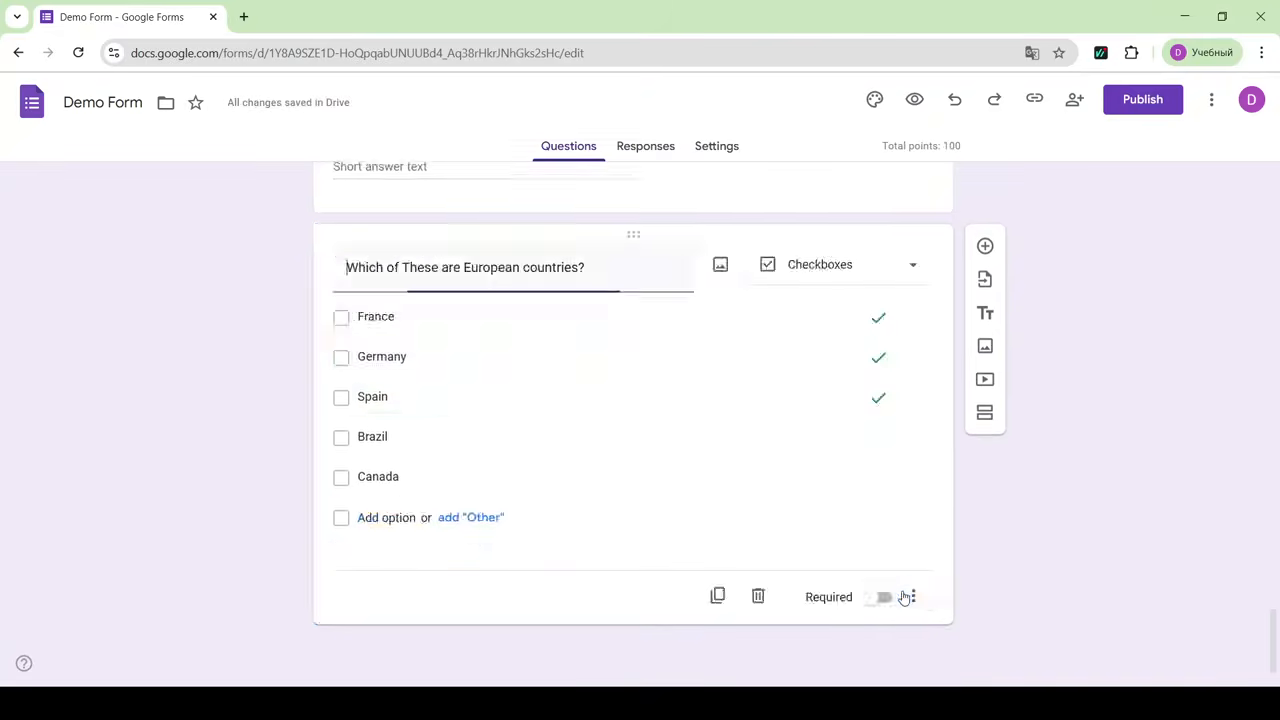
- Add a dropdown question titled "Which continent is Australia located in?"
{"action": "left_click", "coordinate": [985, 242]}
{"action": "left_click", "coordinate": [840, 436]}
{"action": "left_click", "coordinate": [837, 326]}
{"action": "left_click", "coordinate": [466, 430]}
{"action": "type", "text": "W"}
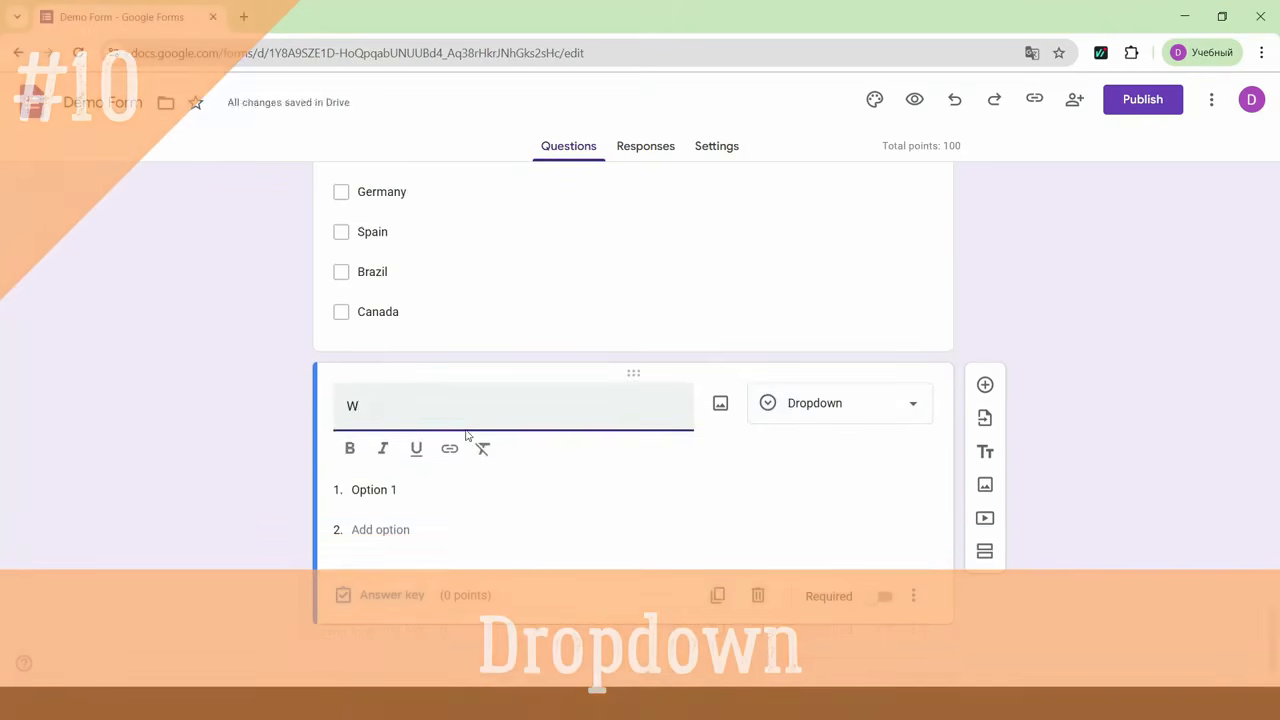
{"action": "type", "text": "hich continent is Australia located in?"}
{"action": "key", "text": "Left"}
{"action": "type", "text": "in"}
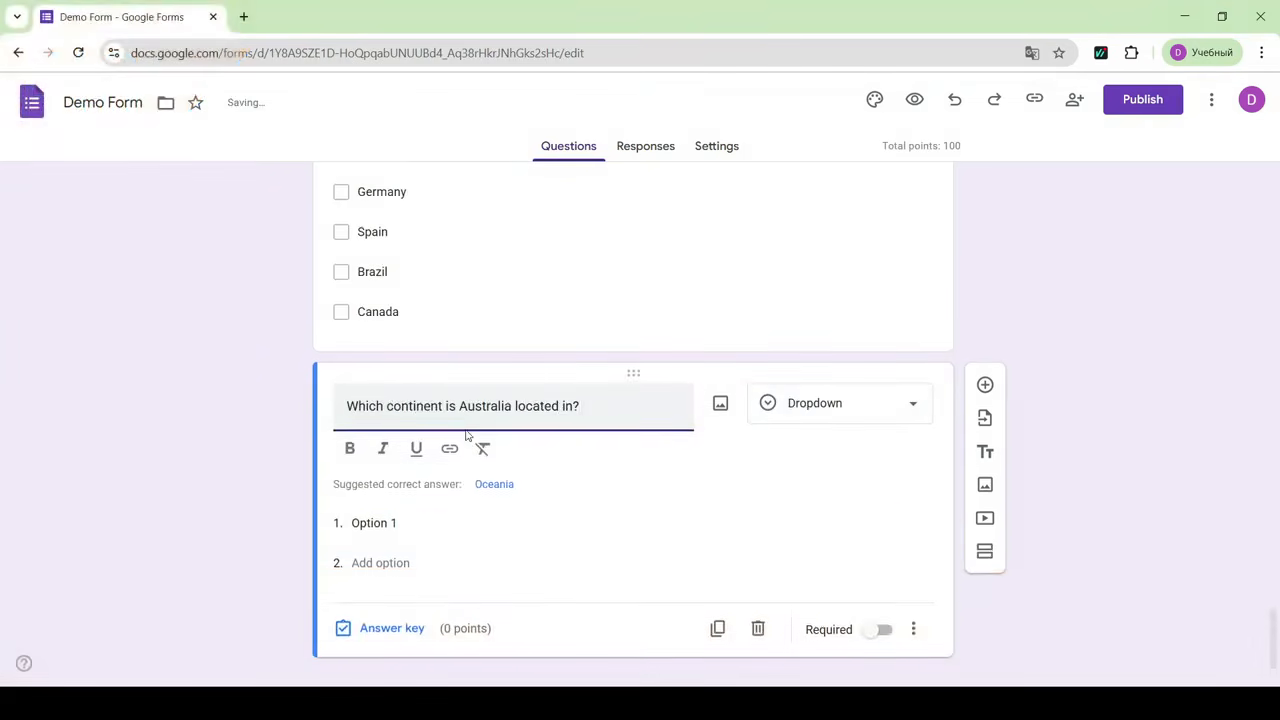
- Give the continent question the options Asia, Europe, Africa and Australia
{"action": "left_click", "coordinate": [387, 522]}
{"action": "type", "text": "Asia"}
{"action": "left_click", "coordinate": [374, 529]}
{"action": "type", "text": "Europe"}
{"action": "left_click", "coordinate": [374, 569]}
{"action": "type", "text": "Africa"}
{"action": "left_click", "coordinate": [374, 569]}
{"action": "type", "text": "Australia"}
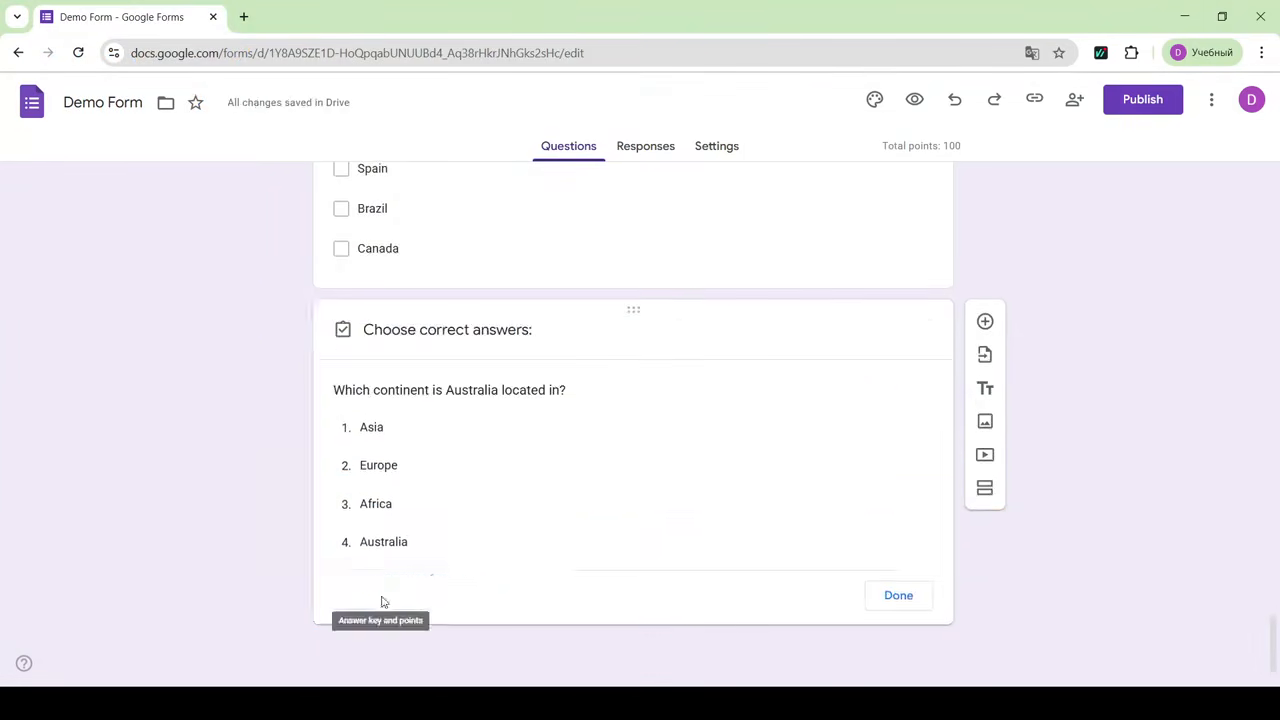
- Mark Australia as the correct answer to the continent question, worth 10 points
{"action": "left_click", "coordinate": [394, 546]}
{"action": "left_click", "coordinate": [897, 634]}
- Preview the form, choose Travel Quiz, and try answering the Japan capital, European countries and Australia continent questions
{"action": "left_click", "coordinate": [914, 99]}
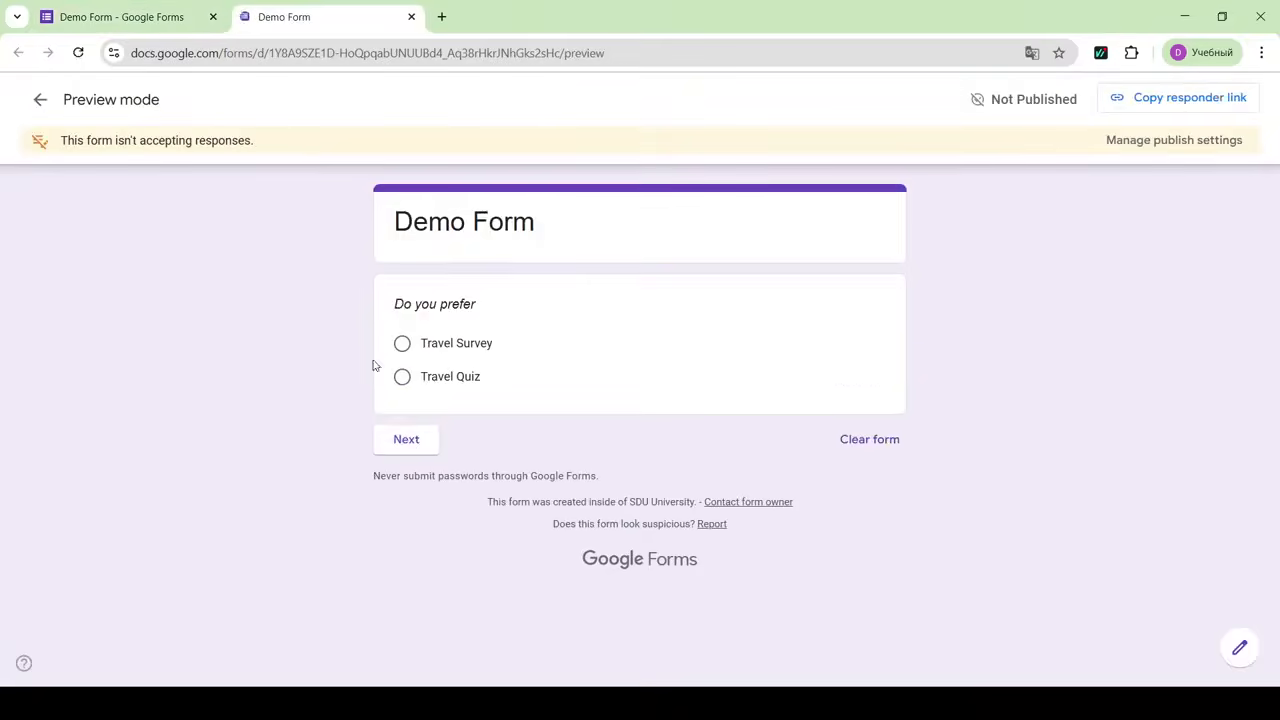
{"action": "left_click", "coordinate": [402, 376]}
{"action": "left_click", "coordinate": [410, 470]}
{"action": "scroll", "coordinate": [396, 422], "scroll_direction": "down", "scroll_amount": 3}
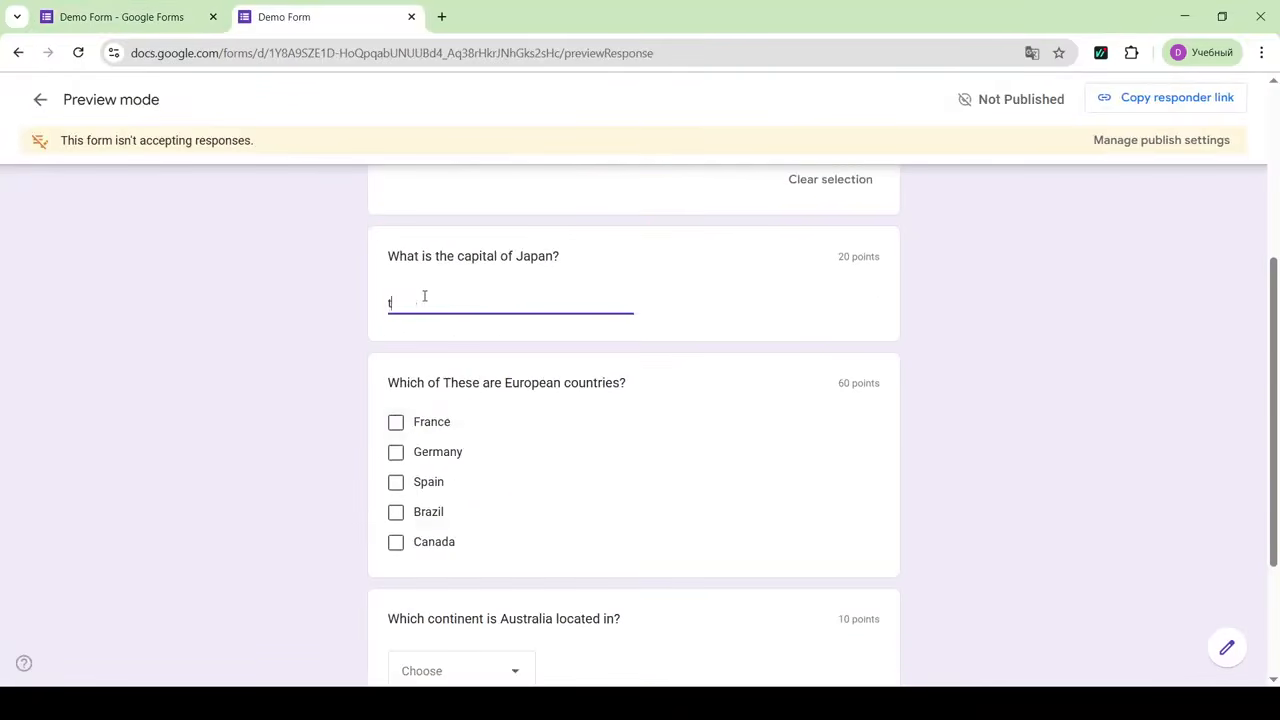
{"action": "left_click", "coordinate": [396, 482]}
{"action": "left_click", "coordinate": [396, 452]}
{"action": "scroll", "coordinate": [396, 462], "scroll_direction": "down", "scroll_amount": 3}
{"action": "left_click", "coordinate": [460, 462]}
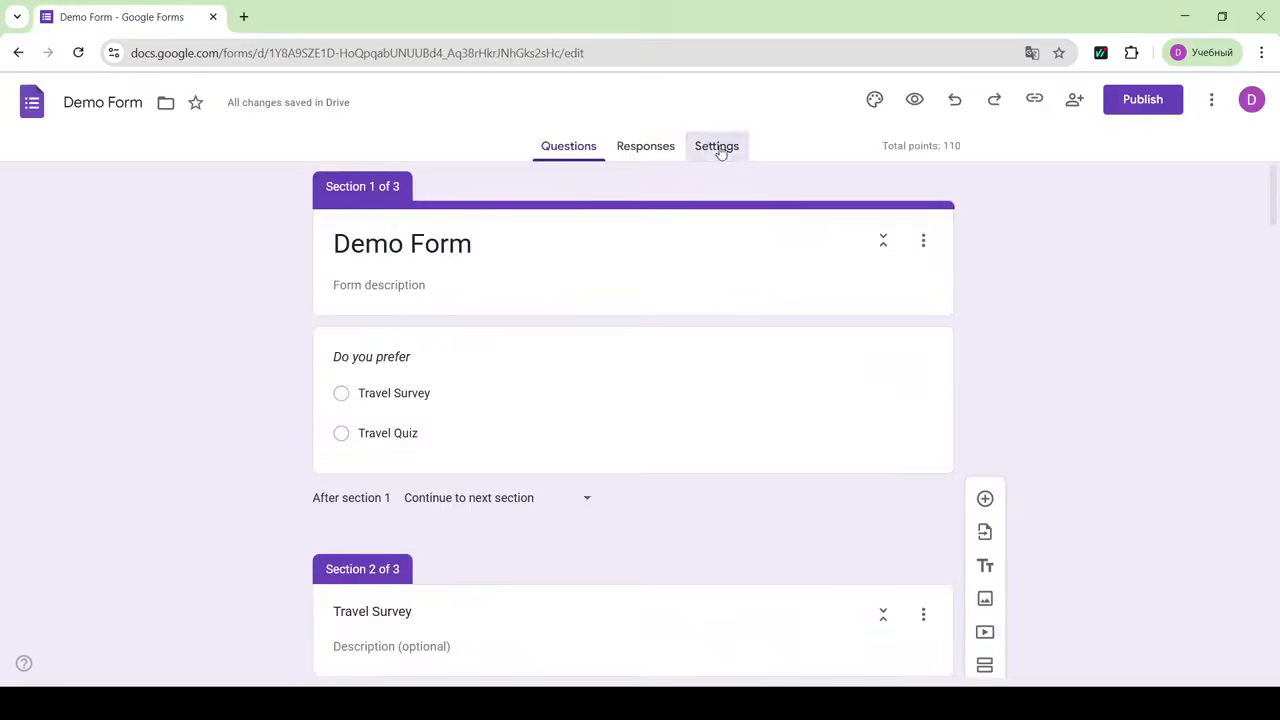
- Review the form's quiz settings and expand the settings for how responses are collected and protected
{"action": "left_click", "coordinate": [717, 147]}
{"action": "scroll", "coordinate": [667, 473], "scroll_direction": "down", "scroll_amount": 4}
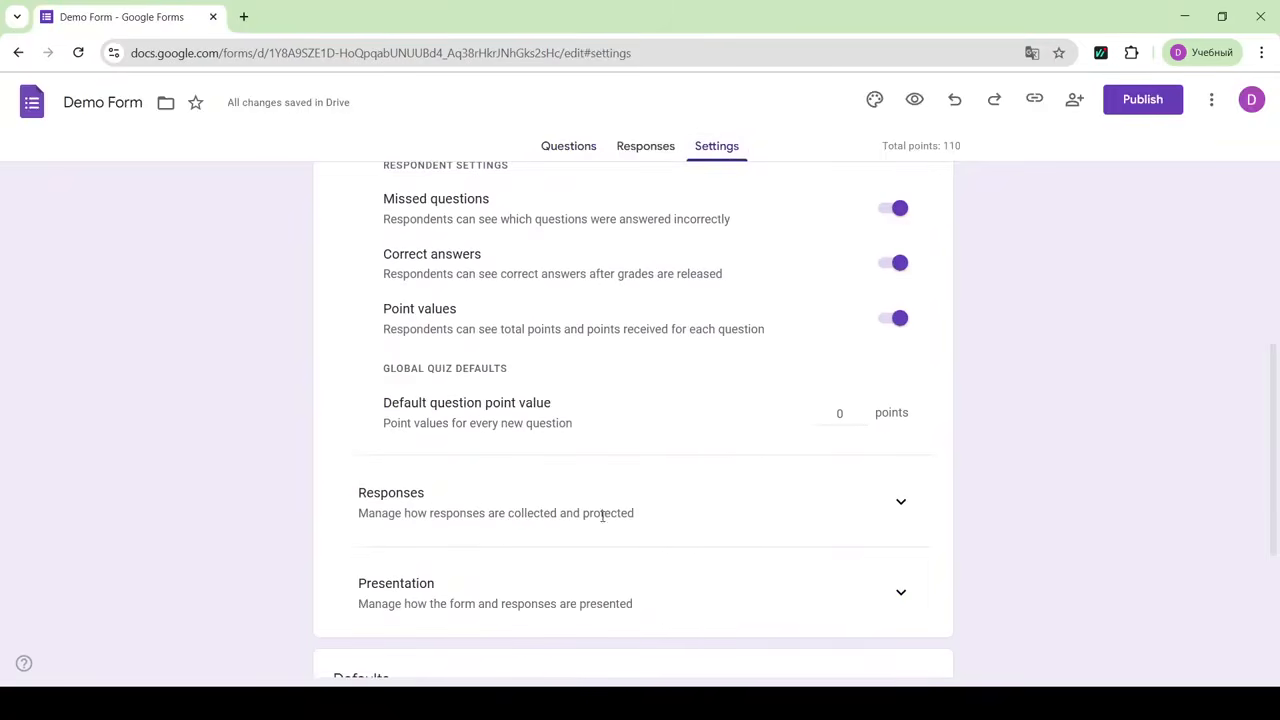
{"action": "left_click", "coordinate": [900, 501]}
{"action": "left_click", "coordinate": [895, 455]}
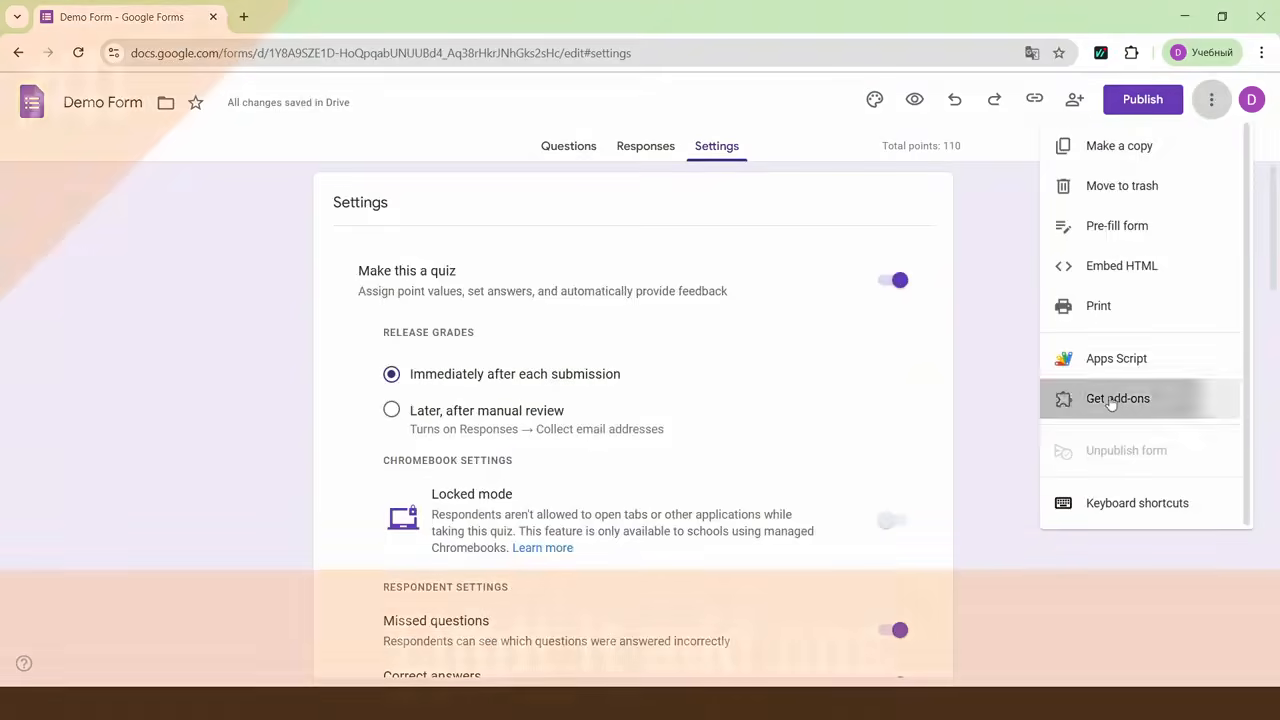
- Search the Google Workspace Marketplace for Form Limiter and install the LIMIT IT: Form Limiter, Choice Eliminator, QR Code add-on
{"action": "left_click", "coordinate": [1114, 397]}
{"action": "left_click", "coordinate": [703, 139]}
{"action": "type", "text": "Form Limiter"}
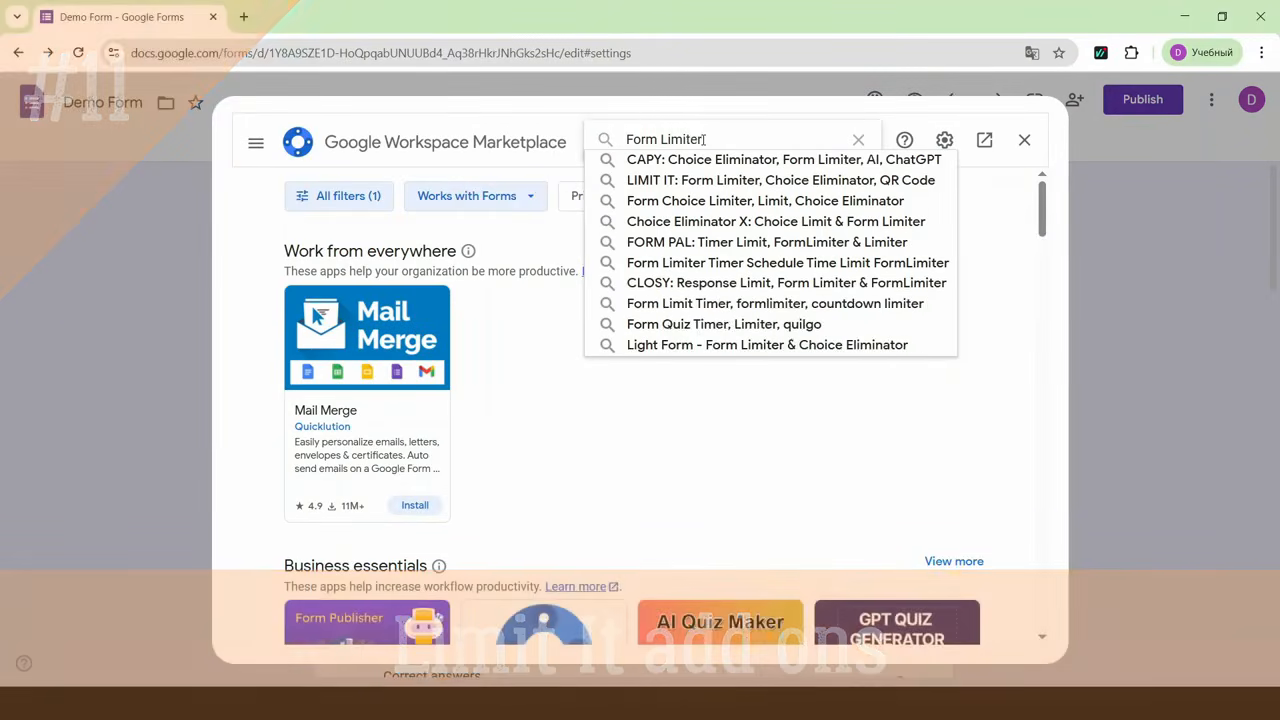
{"action": "key", "text": "ctrl+Left"}
{"action": "key", "text": "BackSpace"}
{"action": "left_click", "coordinate": [686, 162]}
{"action": "left_click", "coordinate": [600, 390]}
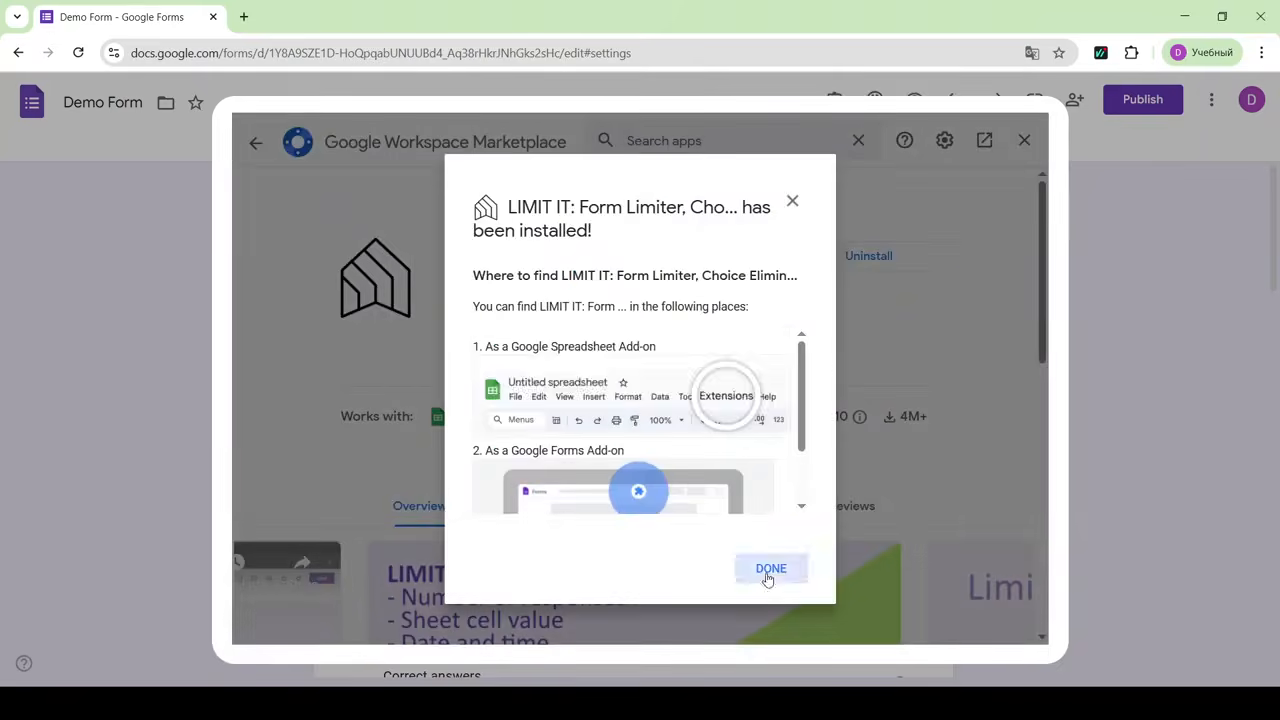
{"action": "left_click", "coordinate": [768, 566]}
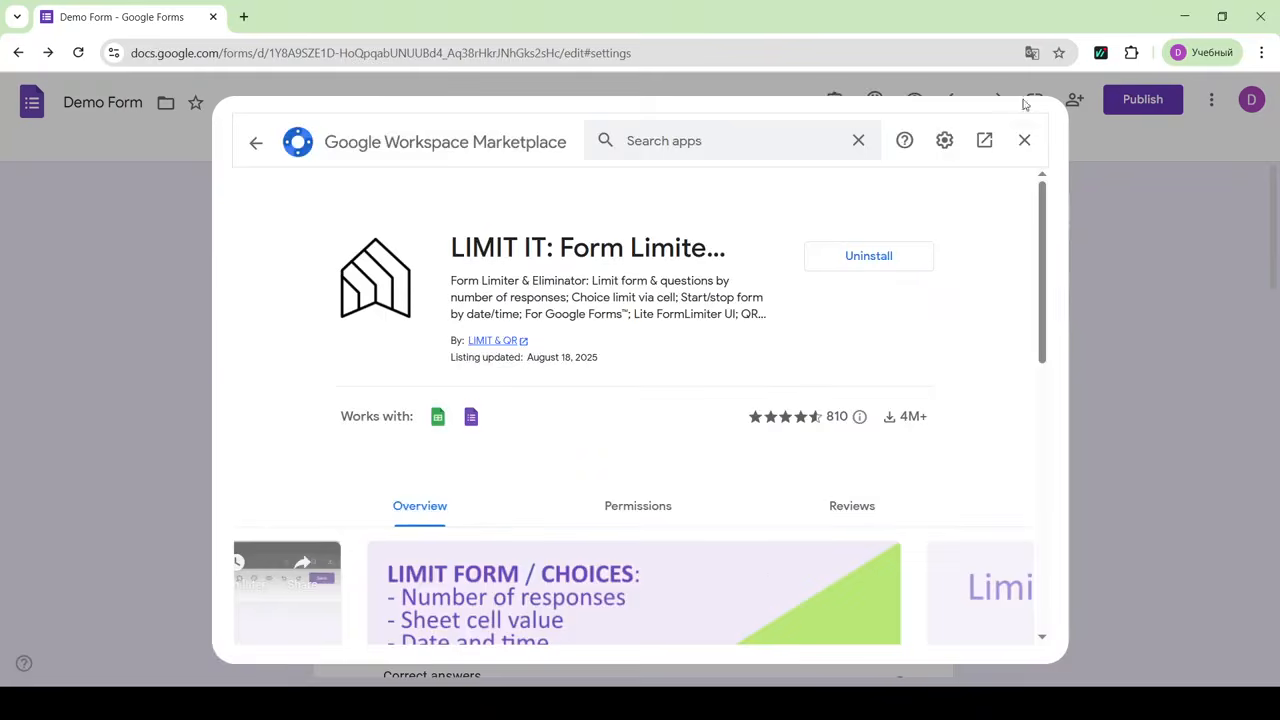
{"action": "left_click", "coordinate": [1025, 138]}
- Start the LIMIT IT add-on and open its form-level limit options
{"action": "left_click", "coordinate": [843, 102]}
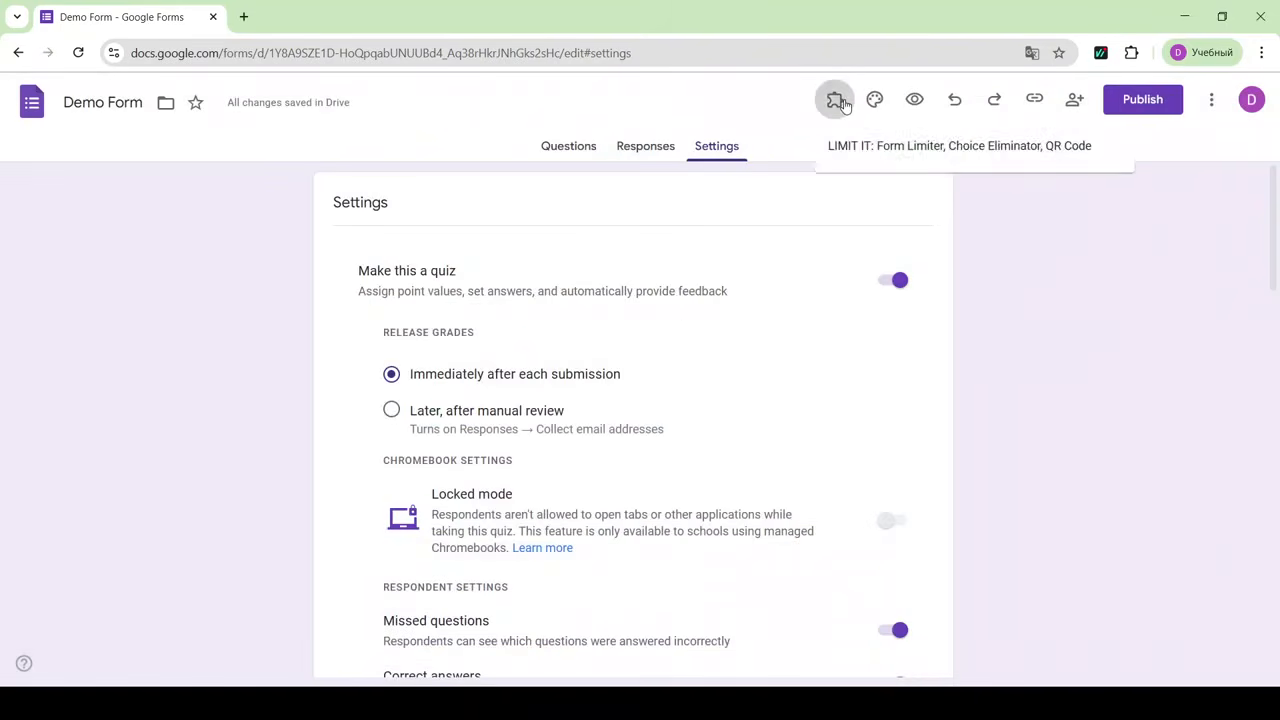
{"action": "left_click", "coordinate": [866, 152]}
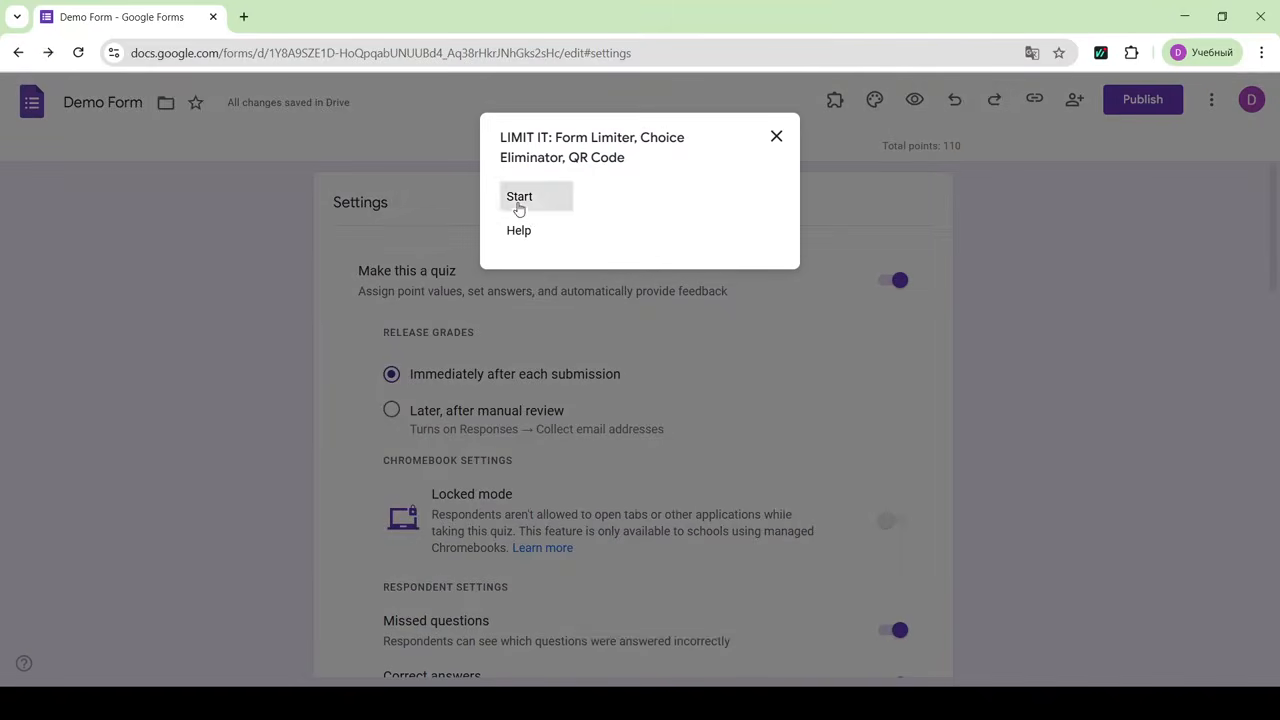
{"action": "left_click", "coordinate": [519, 198]}
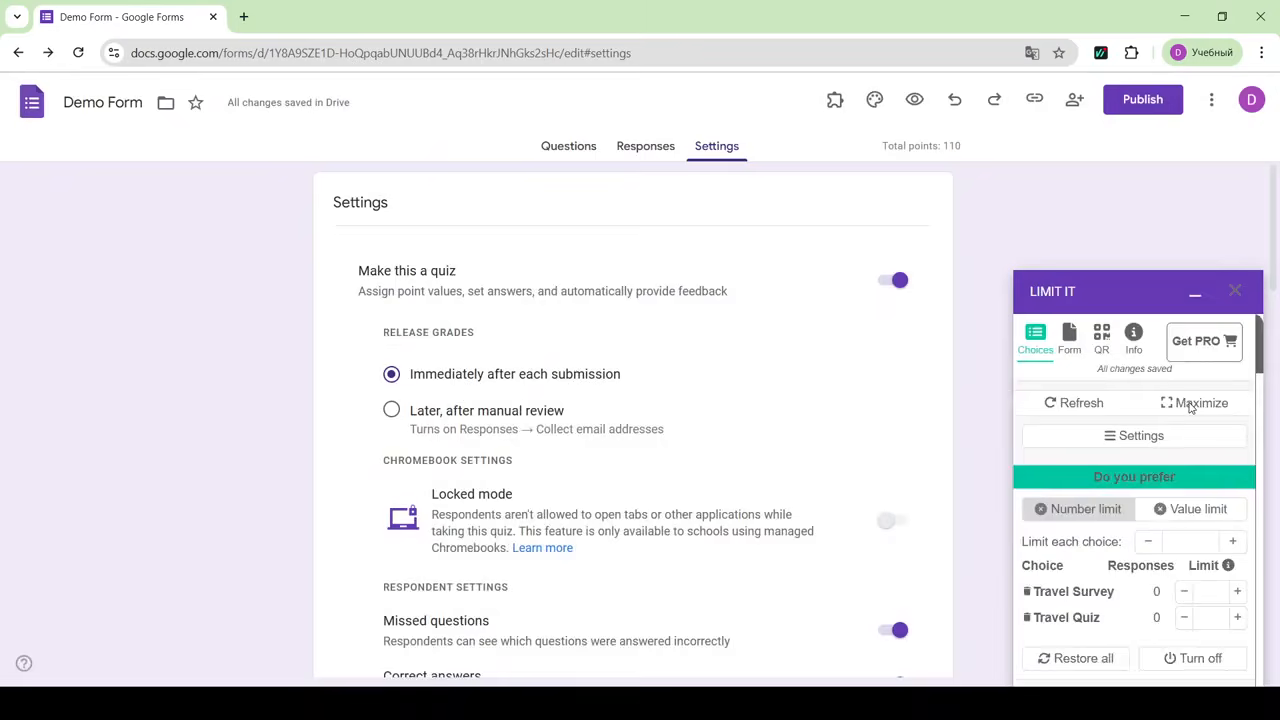
{"action": "left_click", "coordinate": [1072, 350]}
{"action": "left_click", "coordinate": [1066, 345]}
{"action": "scroll", "coordinate": [1112, 488], "scroll_direction": "down", "scroll_amount": 2}
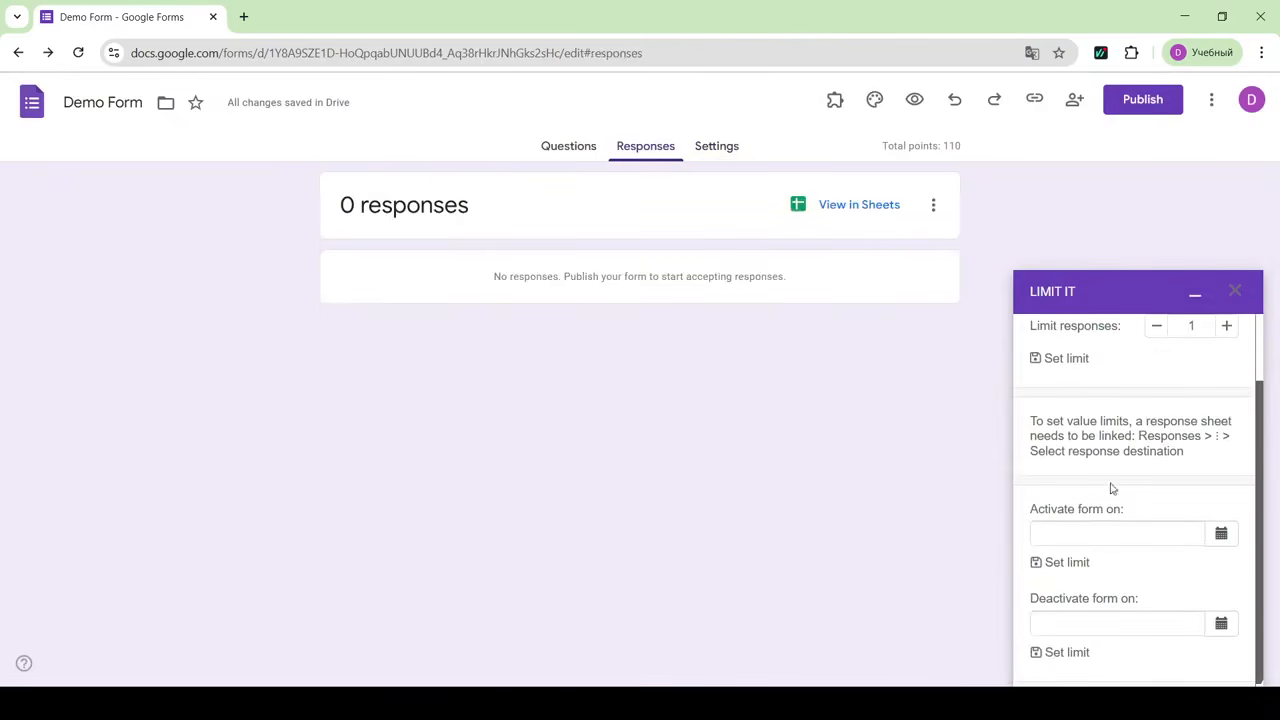
- Set the form's activation date and time in LIMIT IT to 4 September 2025, 10:00 PM
{"action": "left_click", "coordinate": [1090, 533]}
{"action": "left_click", "coordinate": [1129, 497]}
{"action": "left_click", "coordinate": [1049, 419]}
{"action": "left_click", "coordinate": [1154, 486]}
{"action": "left_click", "coordinate": [1137, 419]}
{"action": "left_click", "coordinate": [1049, 380]}
{"action": "left_click", "coordinate": [1222, 536]}
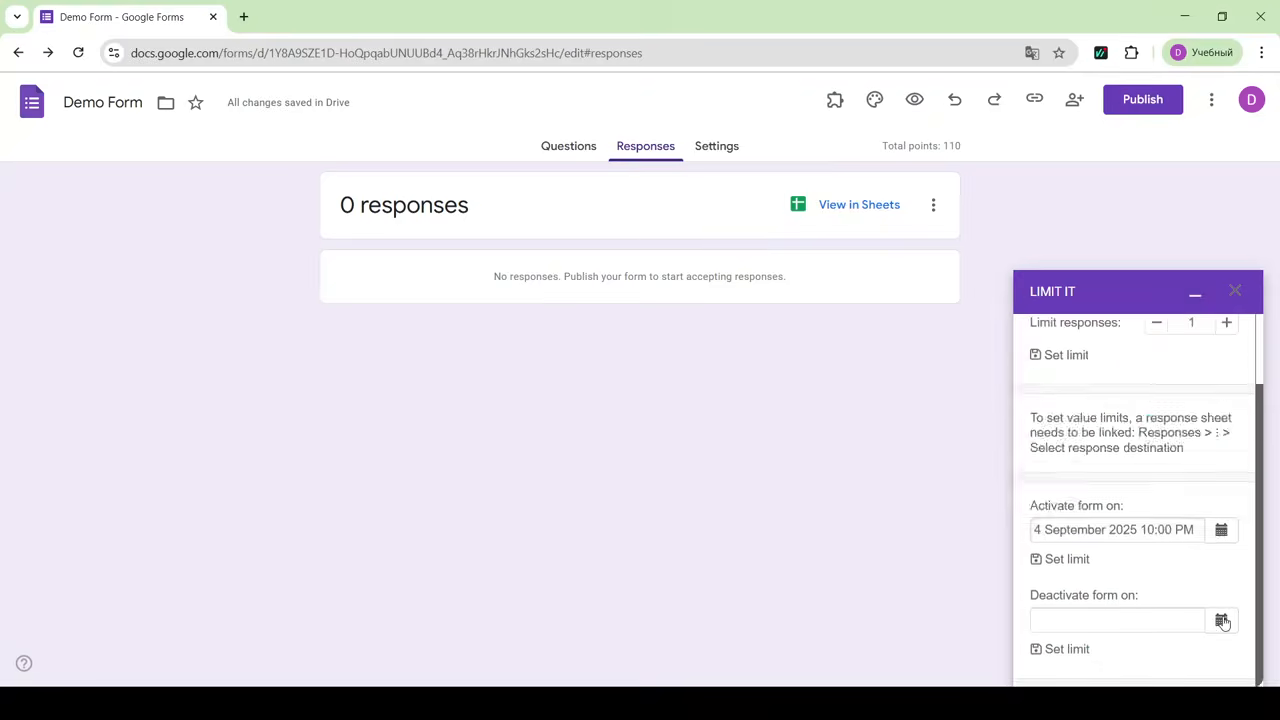
- Pick a deactivation date and time for the form in LIMIT IT and set that limit
{"action": "left_click", "coordinate": [1222, 622]}
{"action": "left_click", "coordinate": [1188, 426]}
{"action": "left_click", "coordinate": [1134, 577]}
{"action": "left_click", "coordinate": [1135, 510]}
{"action": "left_click", "coordinate": [1055, 651]}
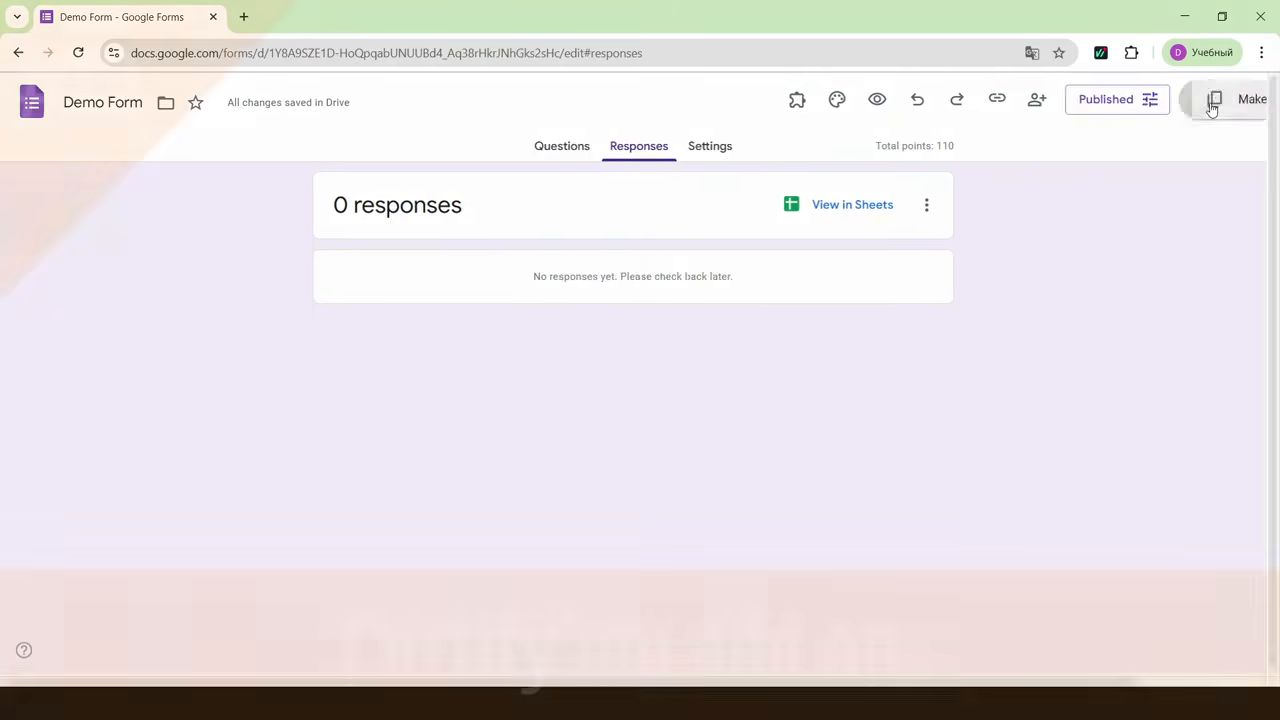
- Search the Google Workspace Marketplace for Certify'em and install that add-on with the required permission
{"action": "left_click", "coordinate": [1211, 99]}
{"action": "left_click", "coordinate": [1107, 400]}
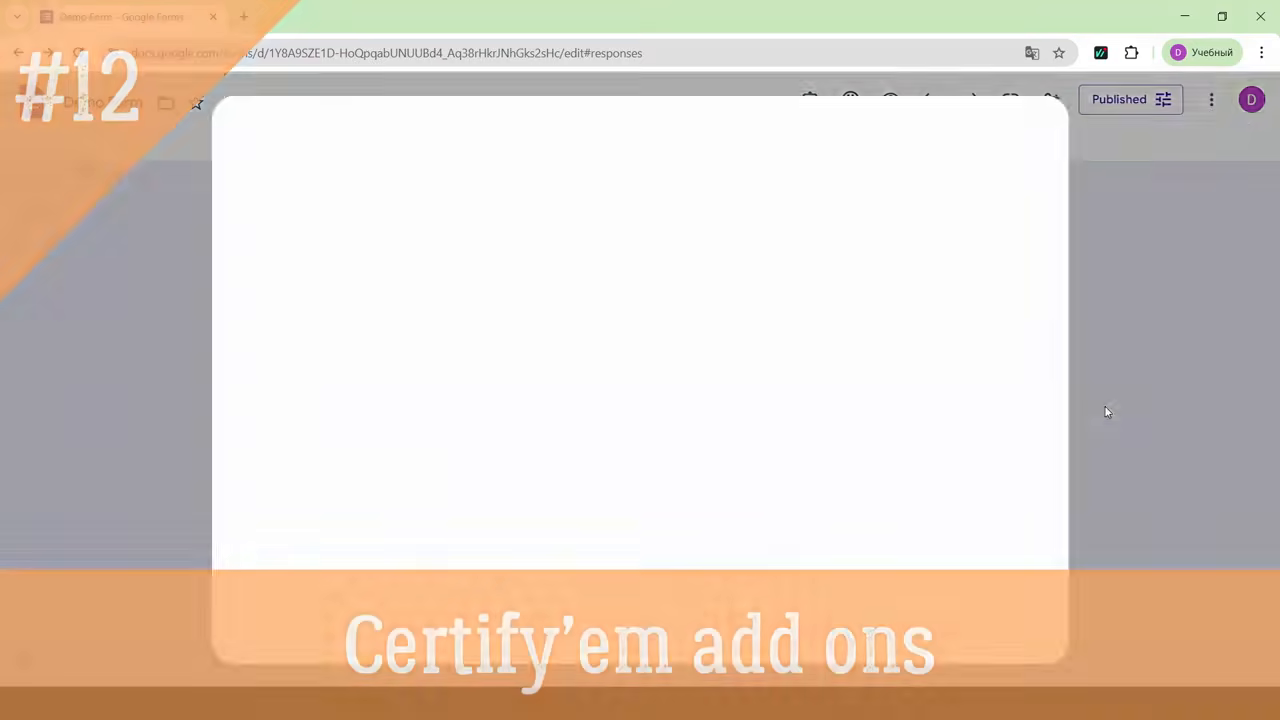
{"action": "left_click", "coordinate": [730, 139]}
{"action": "type", "text": "certi"}
{"action": "left_click", "coordinate": [690, 160]}
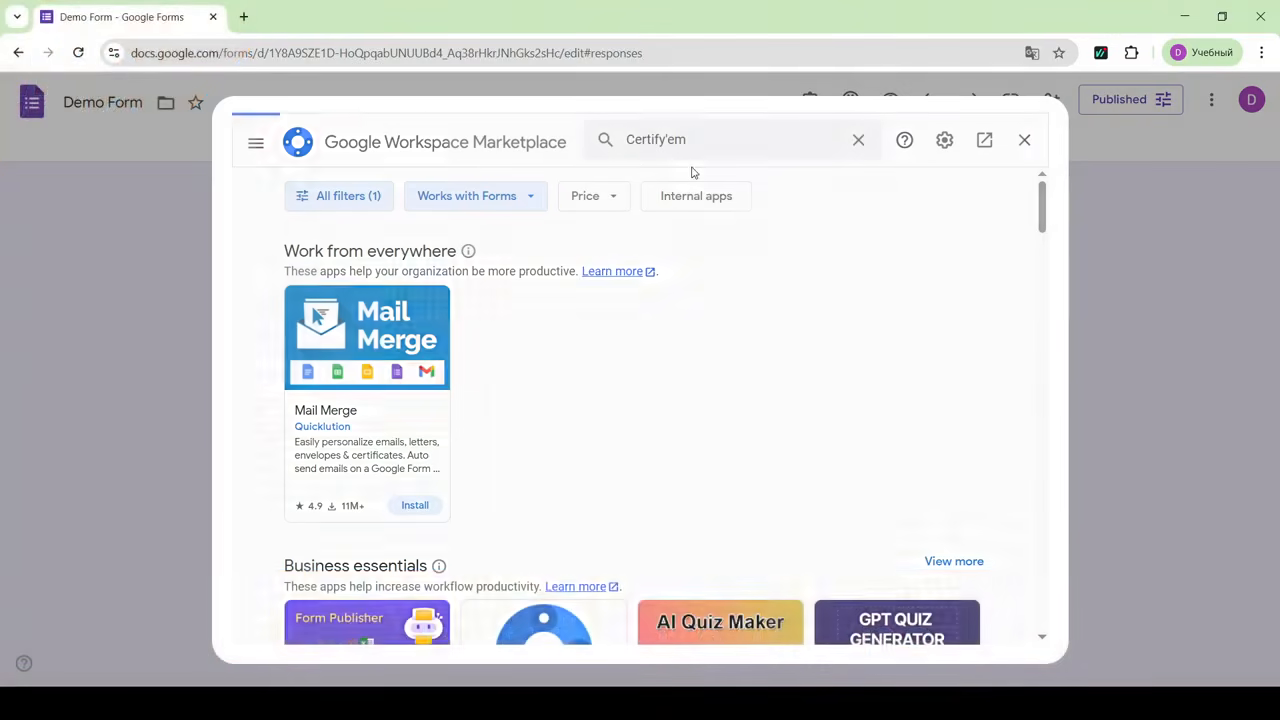
{"action": "left_click", "coordinate": [410, 522]}
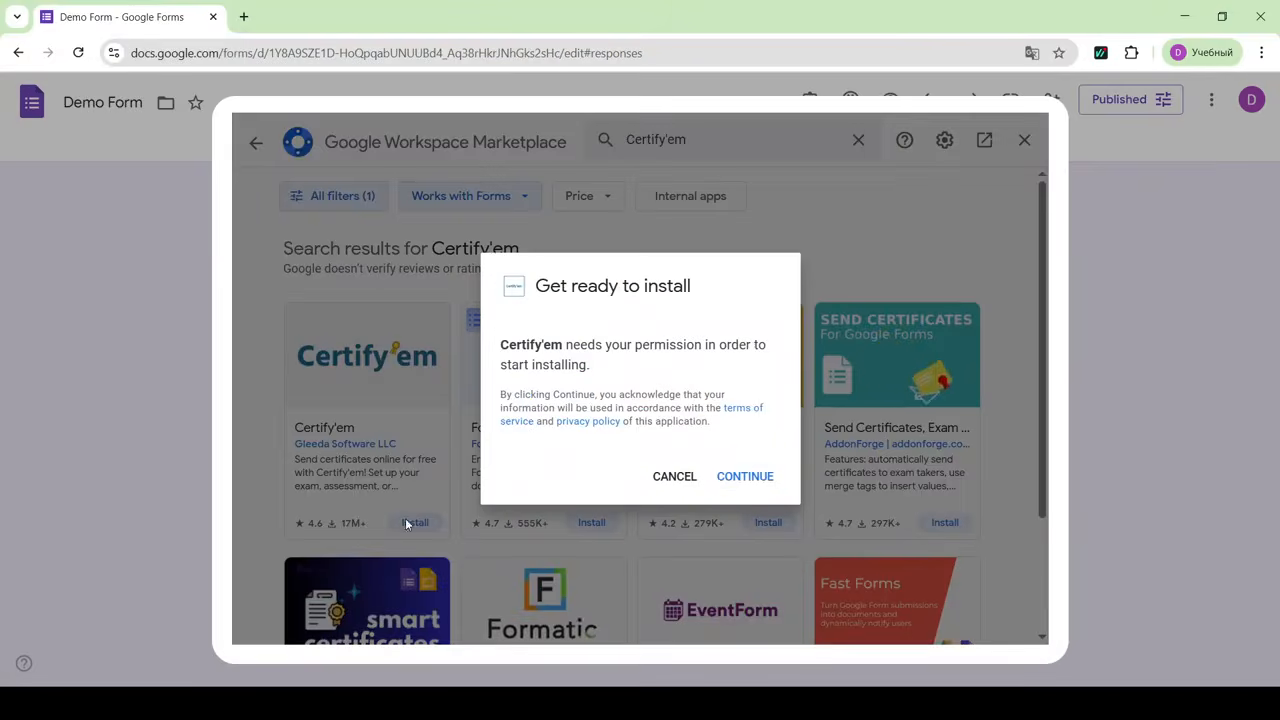
{"action": "left_click", "coordinate": [745, 477]}
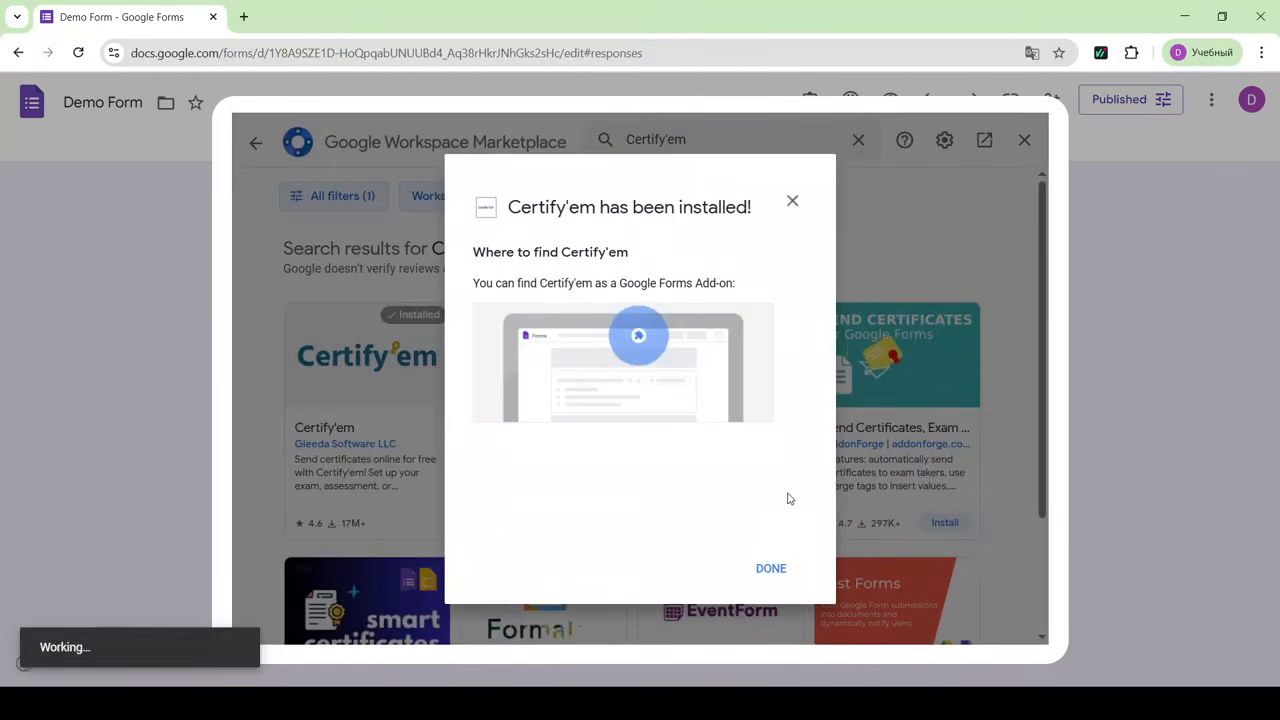
{"action": "left_click", "coordinate": [772, 584]}
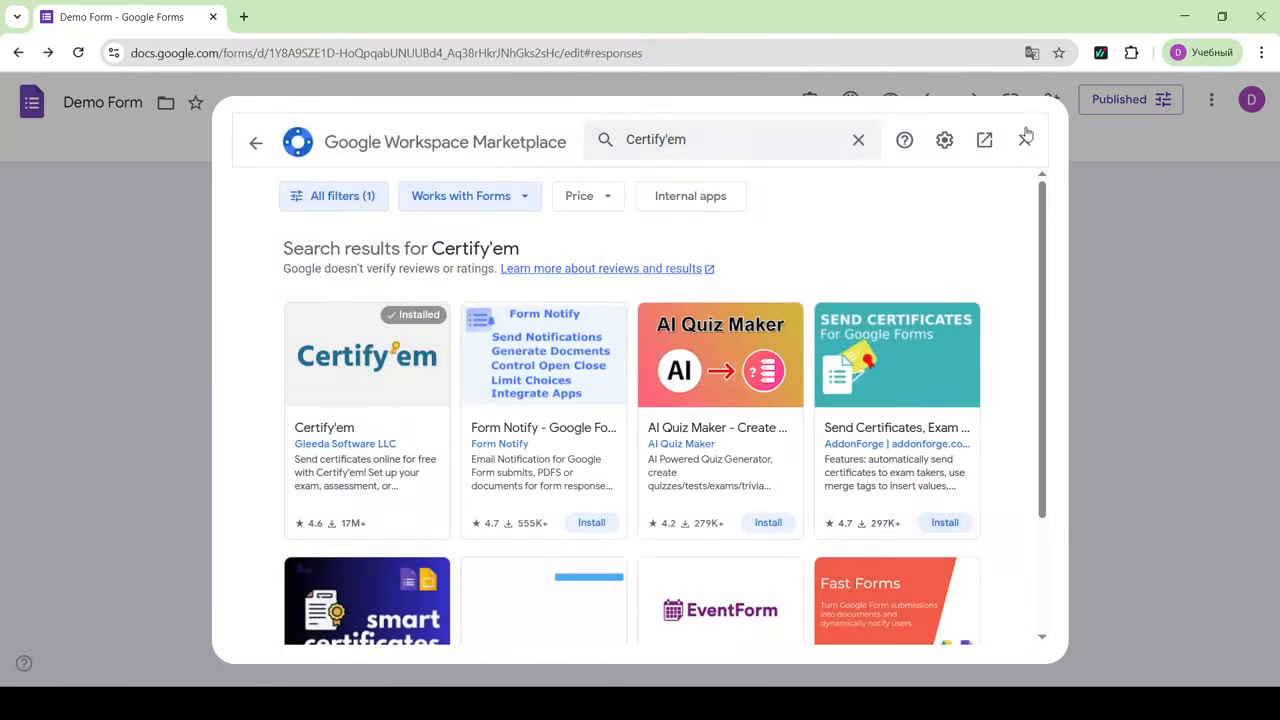
{"action": "left_click", "coordinate": [1024, 140]}
- Show the Certify'em controls, agree to its terms of service, and turn on automatic certification
{"action": "left_click", "coordinate": [811, 101]}
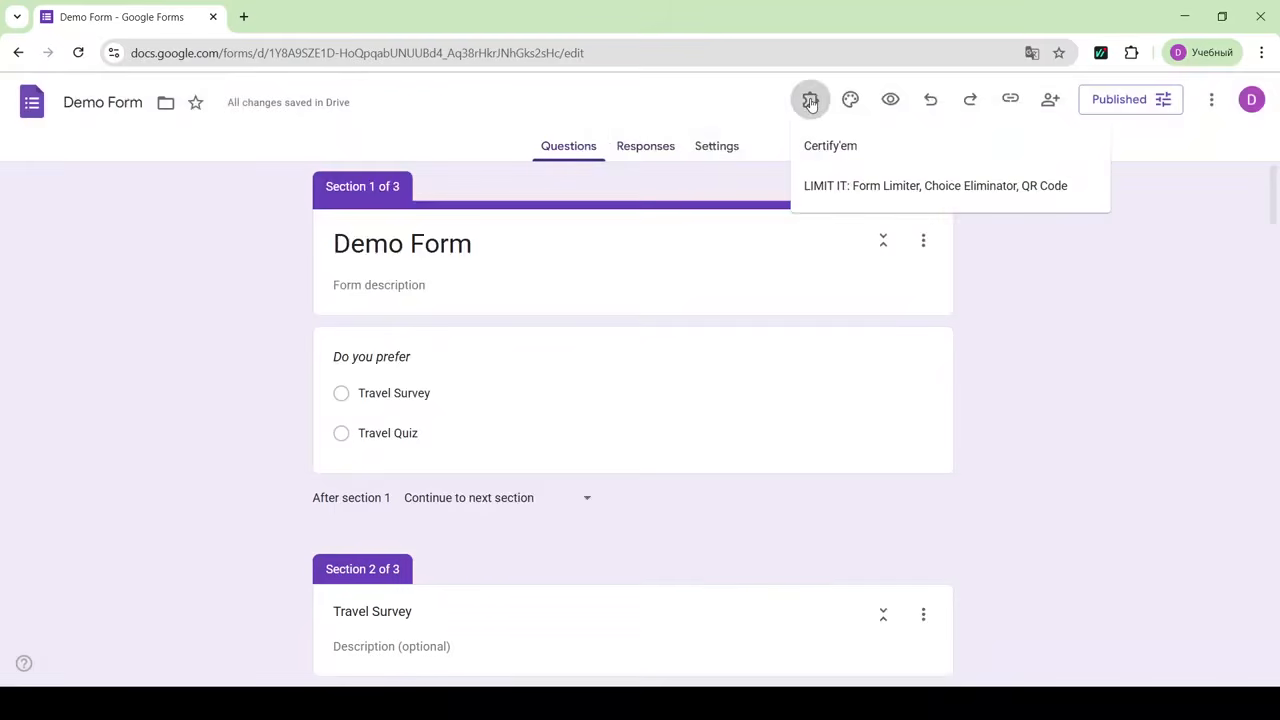
{"action": "left_click", "coordinate": [831, 148]}
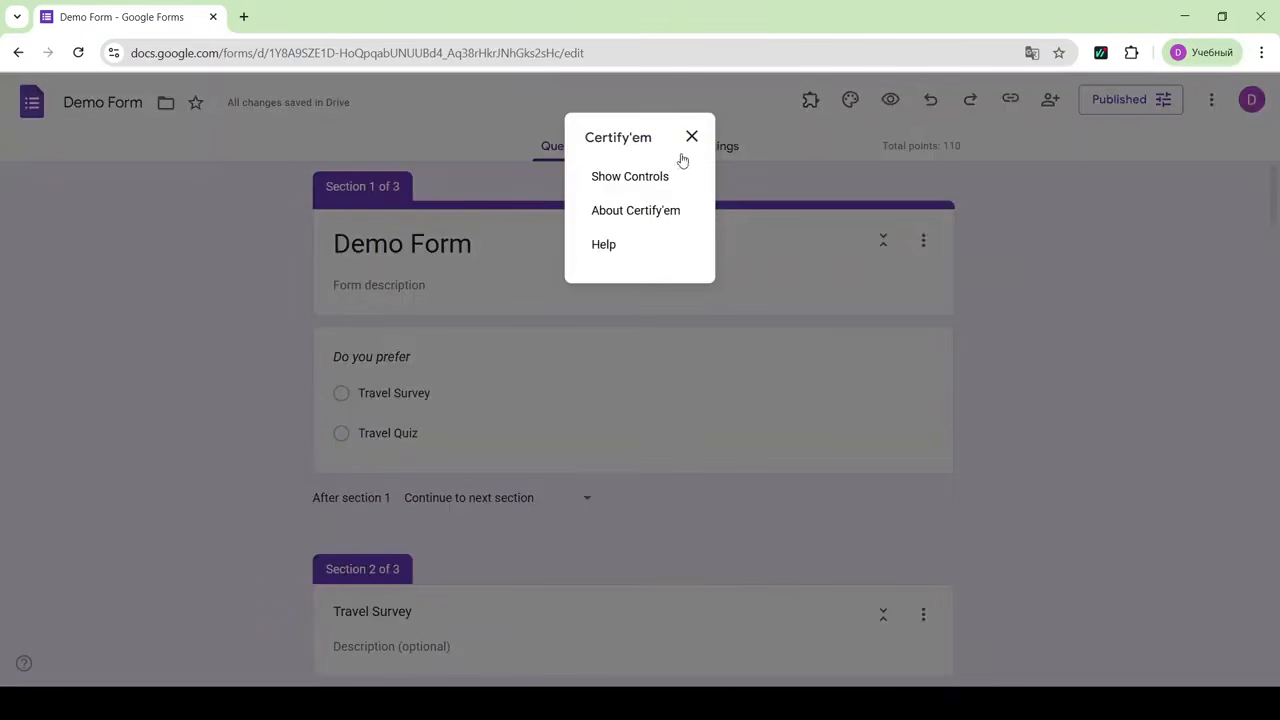
{"action": "left_click", "coordinate": [630, 176]}
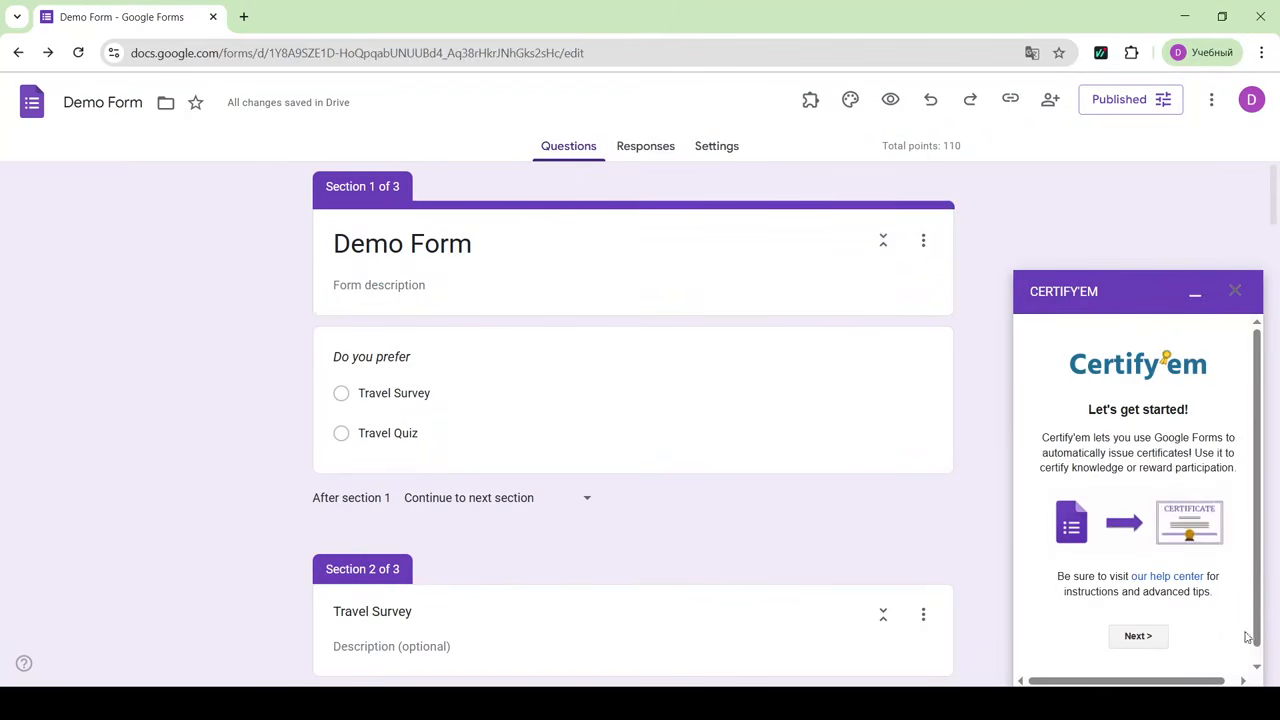
{"action": "left_click", "coordinate": [1137, 636]}
{"action": "left_click", "coordinate": [1184, 628]}
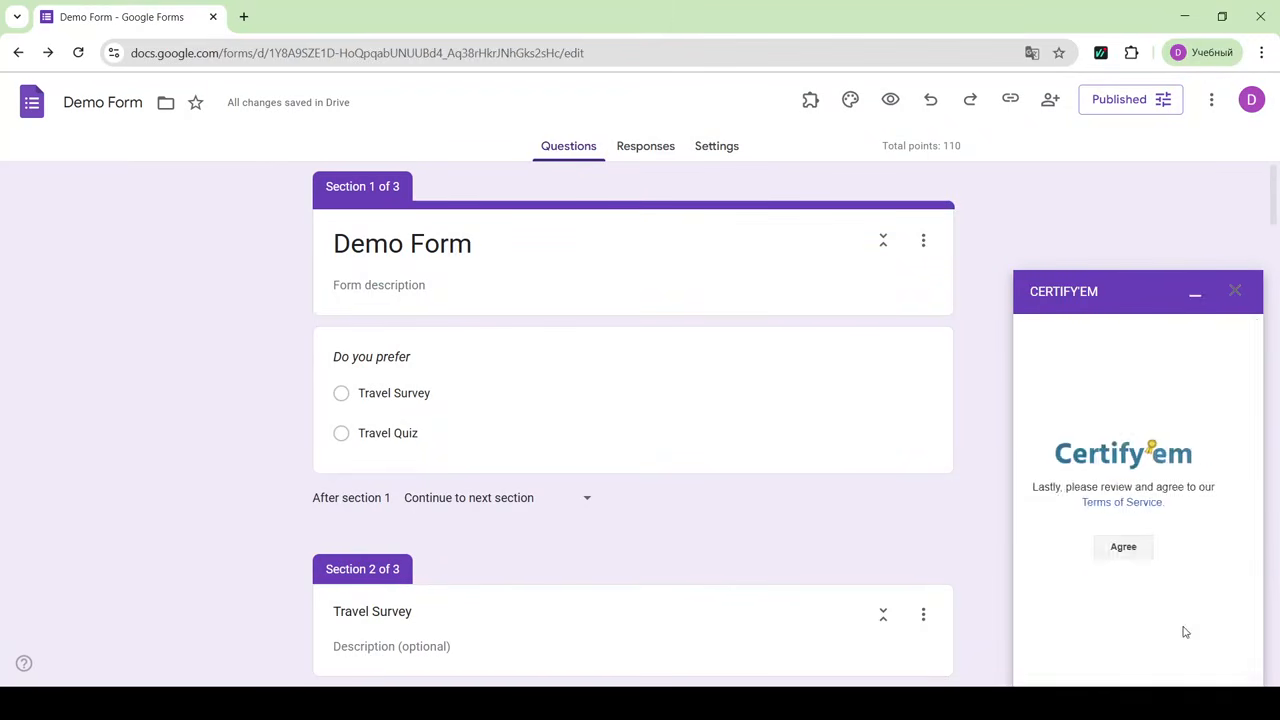
{"action": "left_click", "coordinate": [1146, 552]}
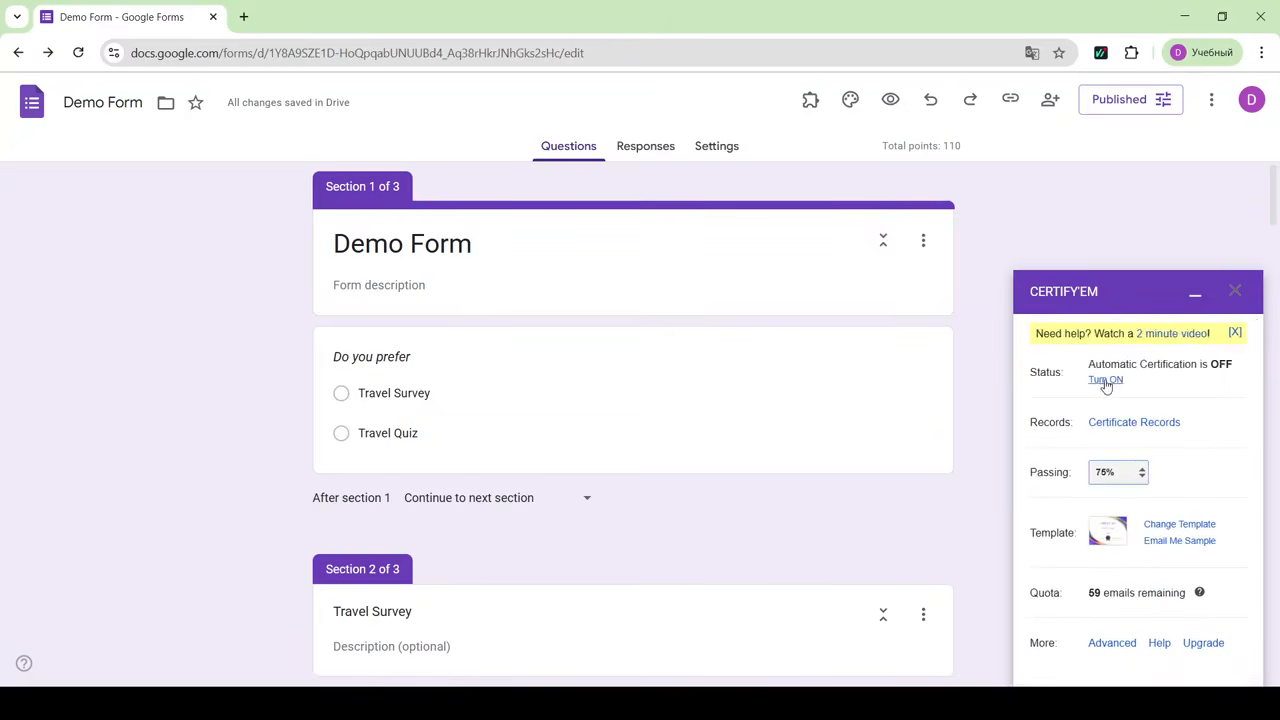
{"action": "left_click", "coordinate": [1165, 569]}
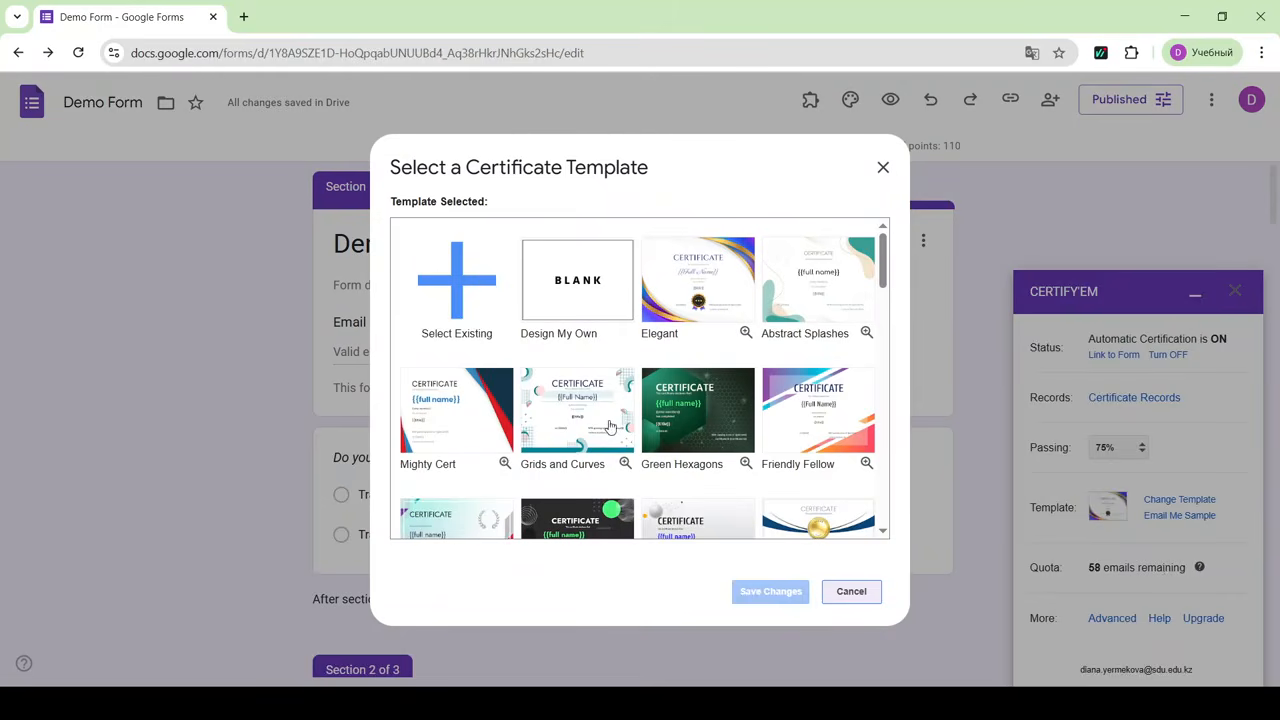
- Choose the Grids and Curves certificate template and change its title line to "{{ICT google forms}} lecture lesson"
{"action": "left_click", "coordinate": [610, 427]}
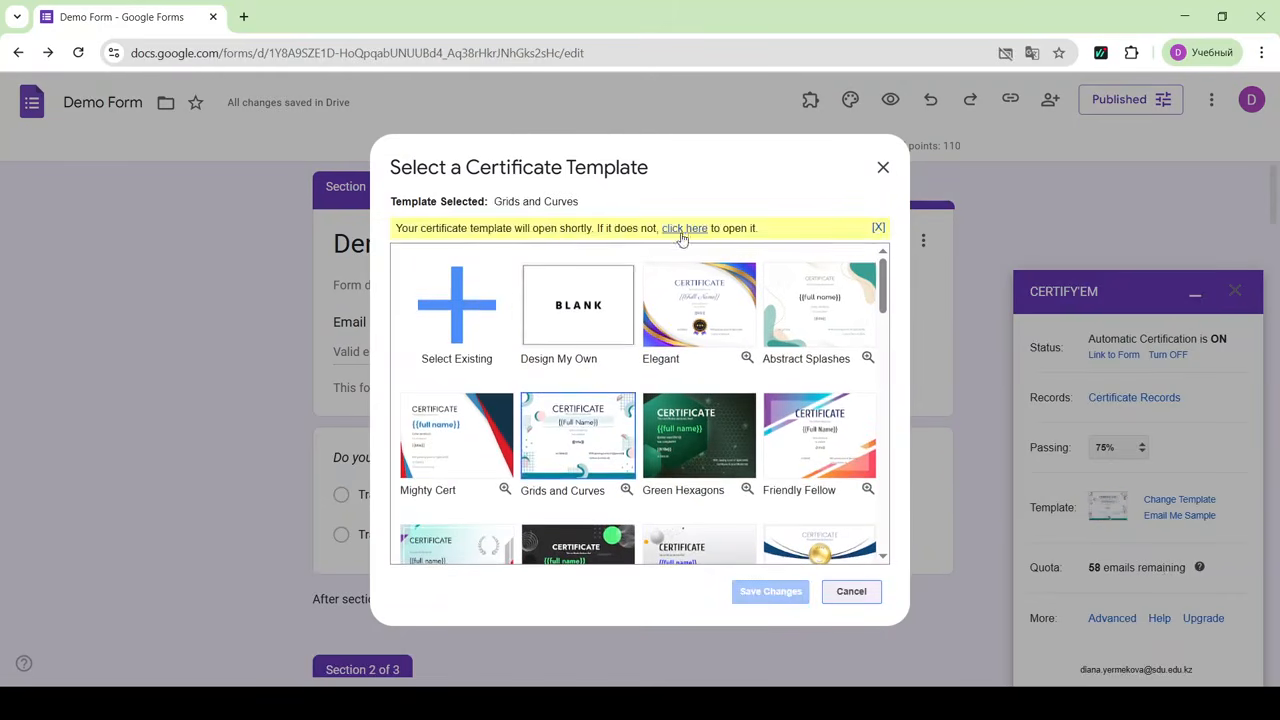
{"action": "left_click", "coordinate": [683, 229]}
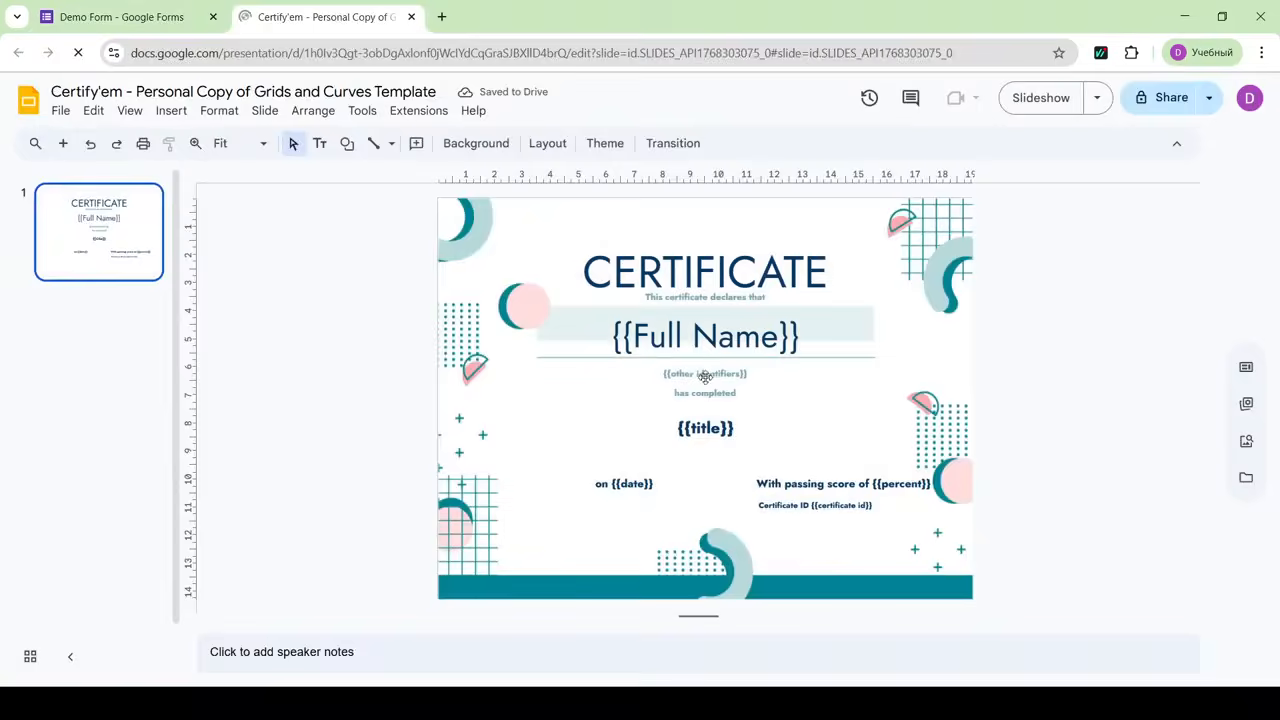
{"action": "left_click", "coordinate": [705, 428]}
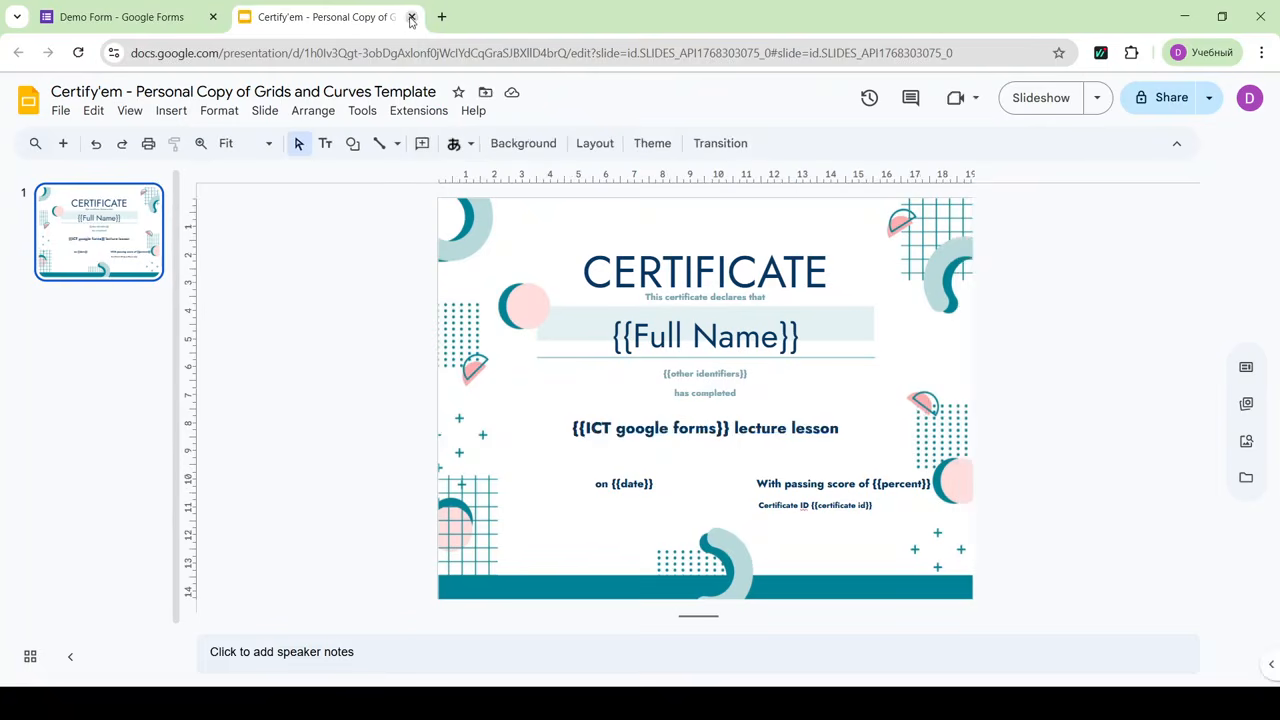
{"action": "left_click", "coordinate": [410, 17]}
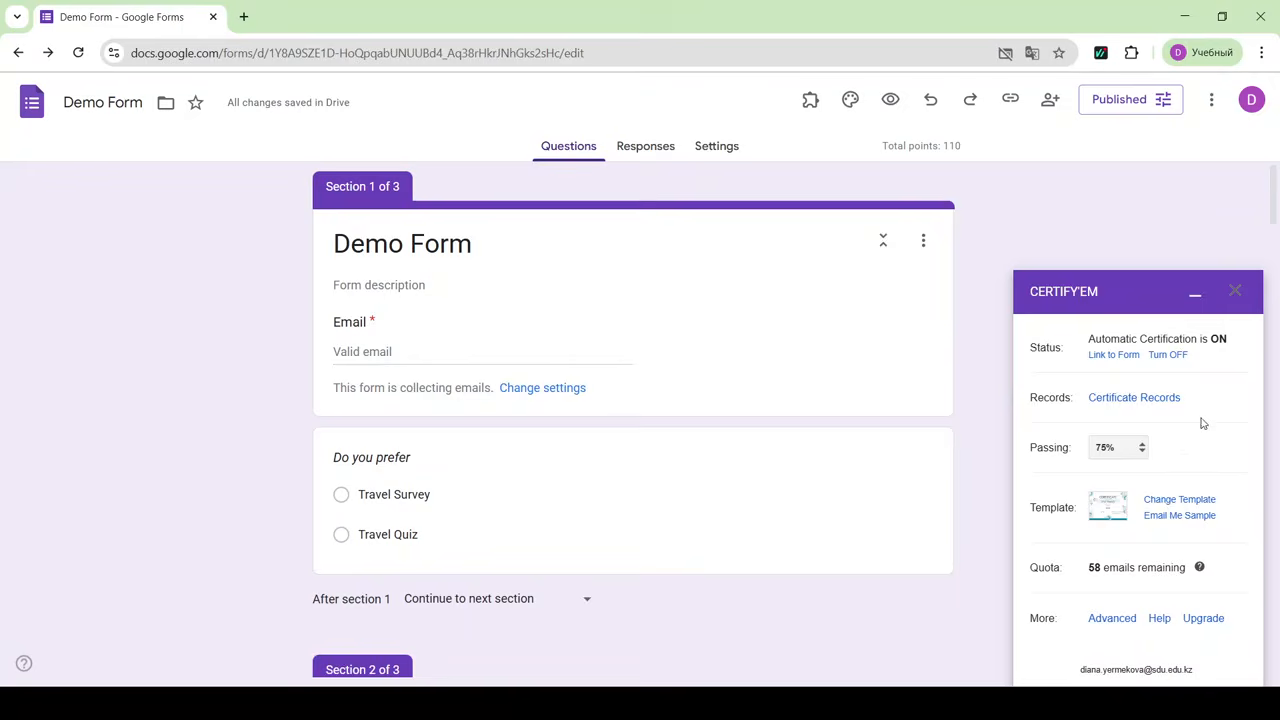
{"action": "left_click", "coordinate": [1238, 296]}
- Customize the form theme with the orange color and a Times New Roman header font
{"action": "left_click", "coordinate": [850, 99]}
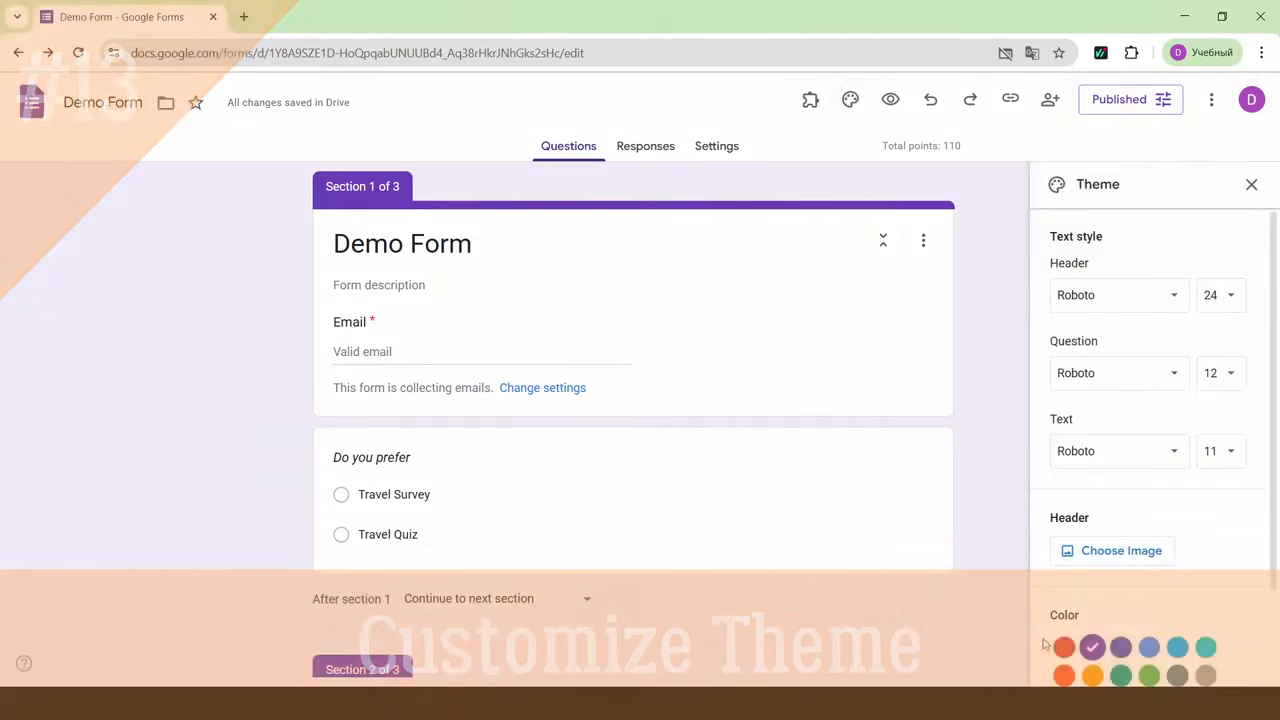
{"action": "left_click", "coordinate": [1093, 675]}
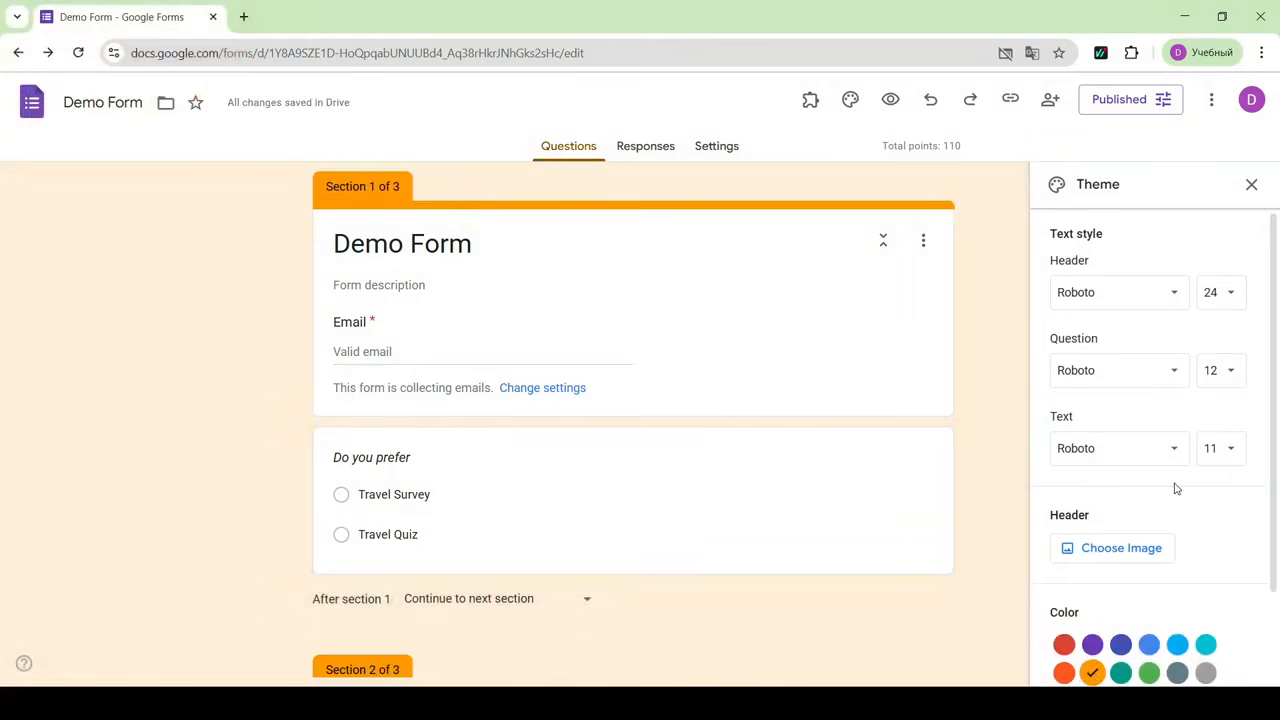
{"action": "left_click", "coordinate": [1163, 294]}
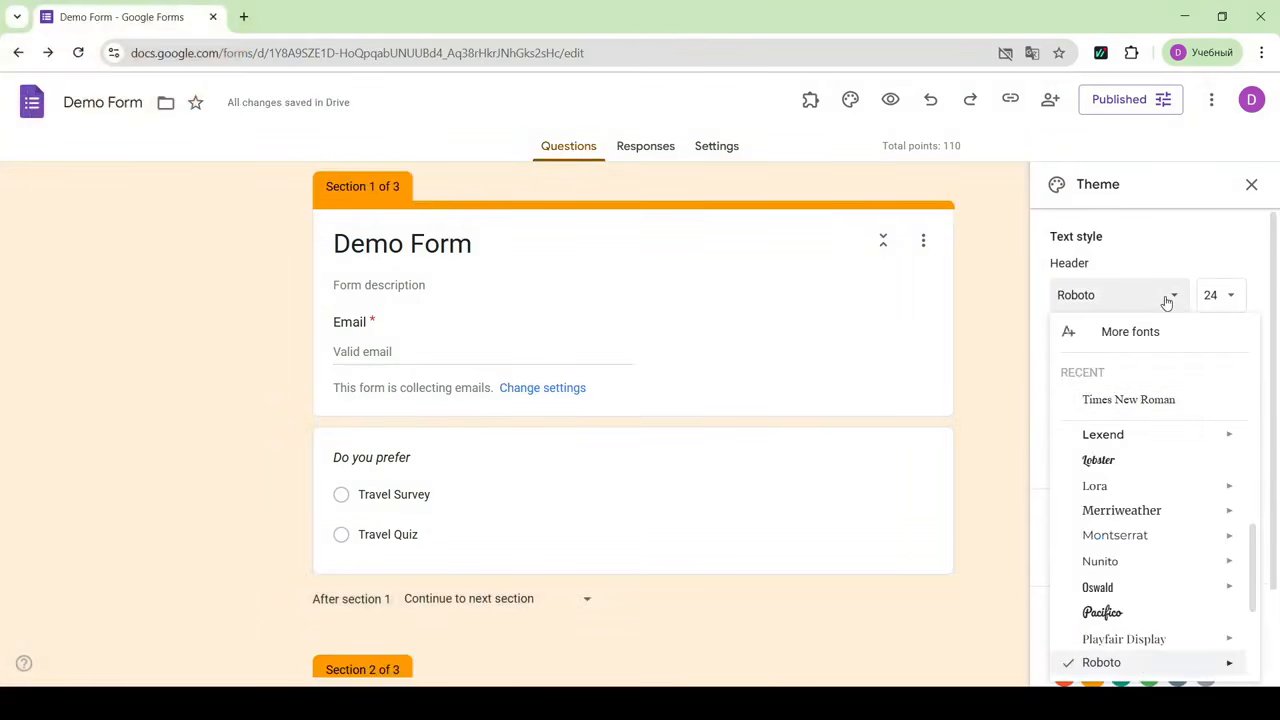
{"action": "left_click", "coordinate": [1144, 403]}
{"action": "left_click", "coordinate": [1233, 300]}
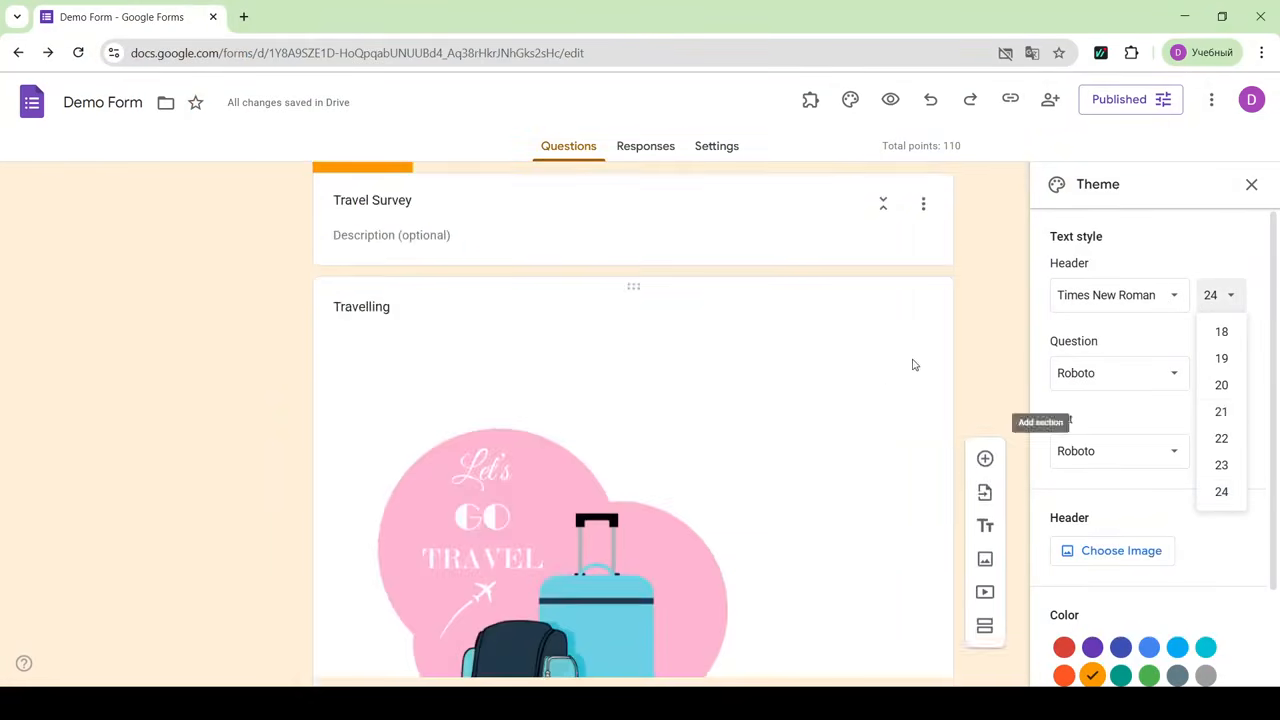
- Set the theme's question and text fonts to Times New Roman
{"action": "left_click", "coordinate": [1125, 385]}
{"action": "left_click", "coordinate": [1115, 478]}
{"action": "left_click", "coordinate": [1115, 451]}
{"action": "left_click", "coordinate": [1091, 553]}
- Insert the colored pencils image from the Work and School themes as the form's header and switch the theme color to yellow
{"action": "scroll", "coordinate": [1143, 430], "scroll_direction": "down", "scroll_amount": 1}
{"action": "left_click", "coordinate": [1140, 433]}
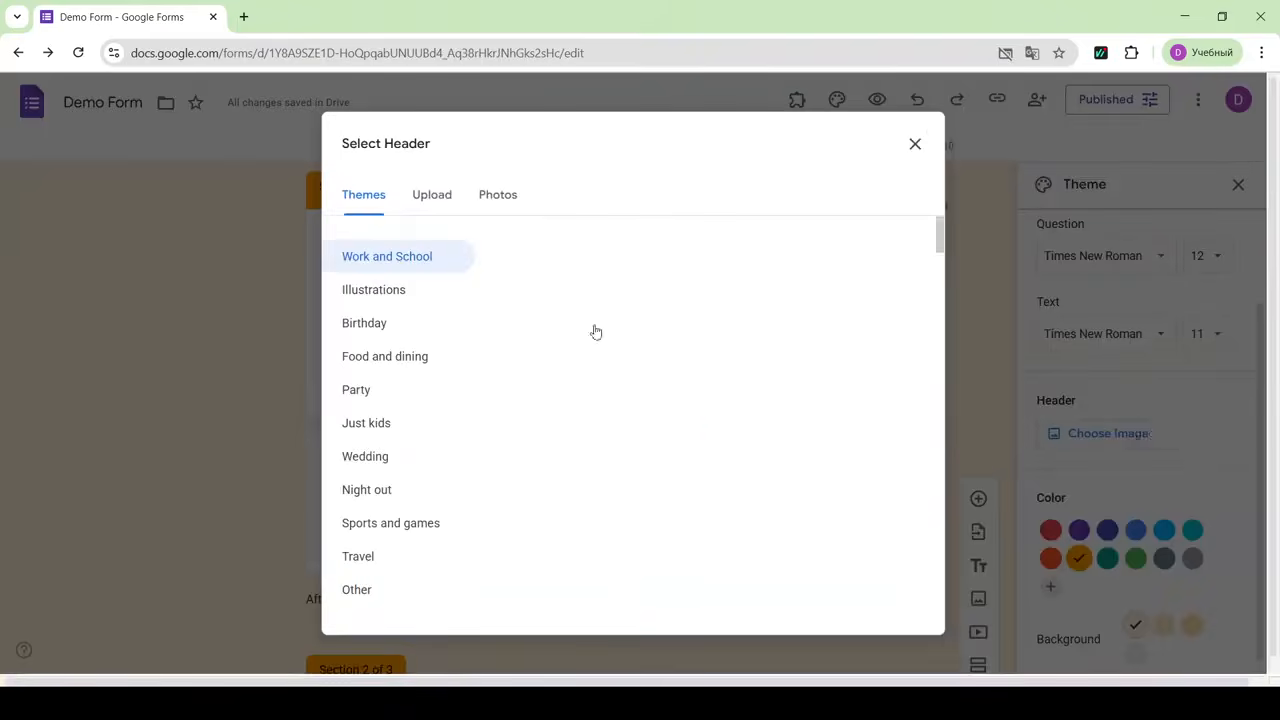
{"action": "scroll", "coordinate": [714, 420], "scroll_direction": "down", "scroll_amount": 8}
{"action": "scroll", "coordinate": [714, 418], "scroll_direction": "down", "scroll_amount": 6}
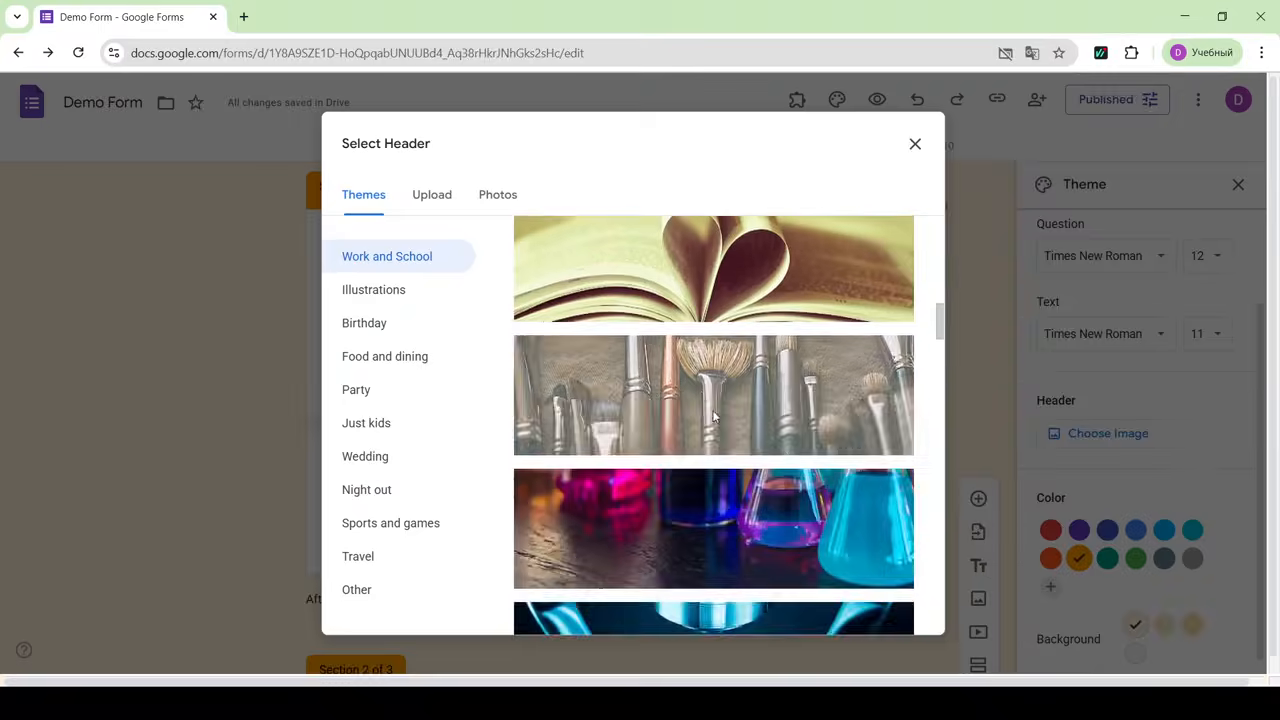
{"action": "left_click", "coordinate": [714, 418]}
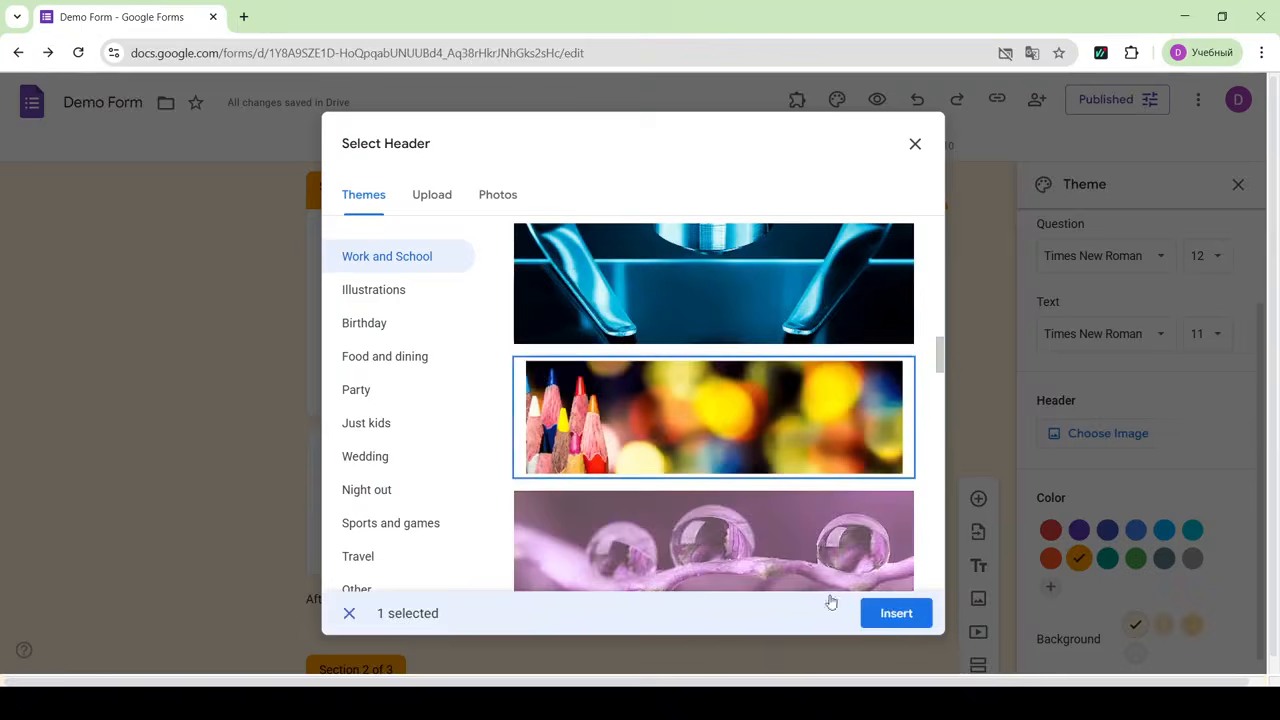
{"action": "left_click", "coordinate": [899, 614]}
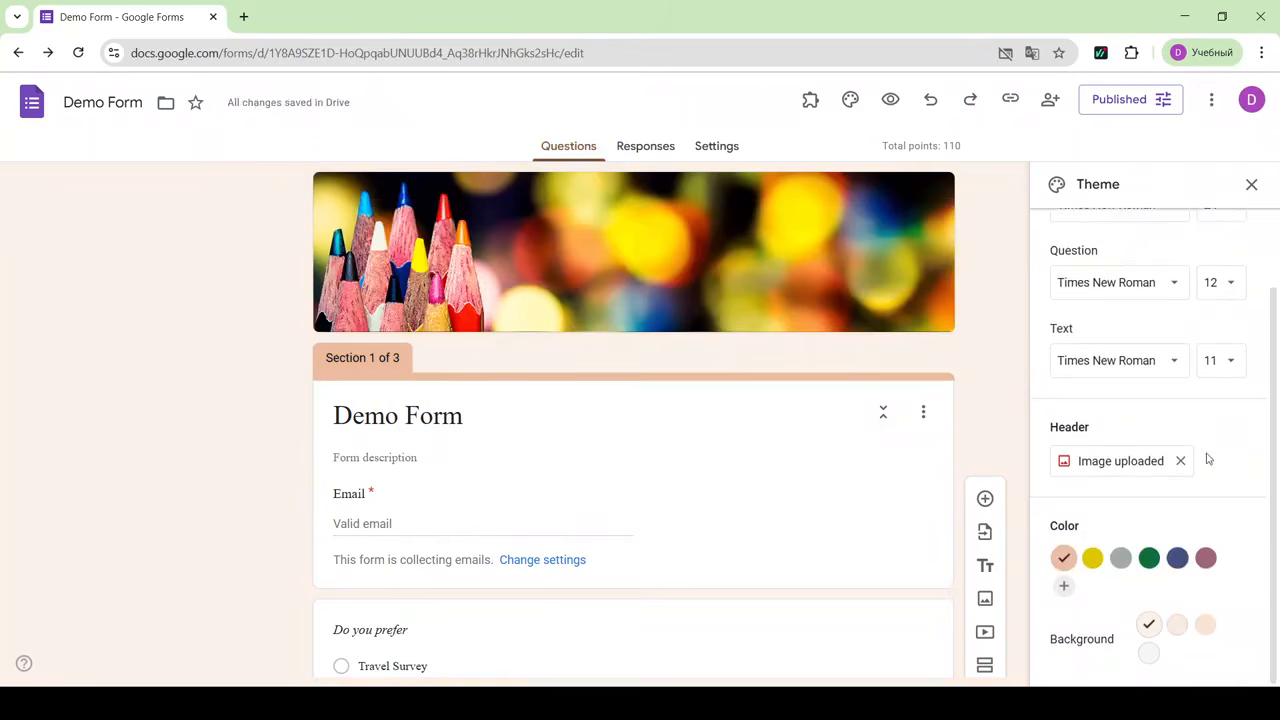
{"action": "scroll", "coordinate": [1207, 459], "scroll_direction": "up", "scroll_amount": 1}
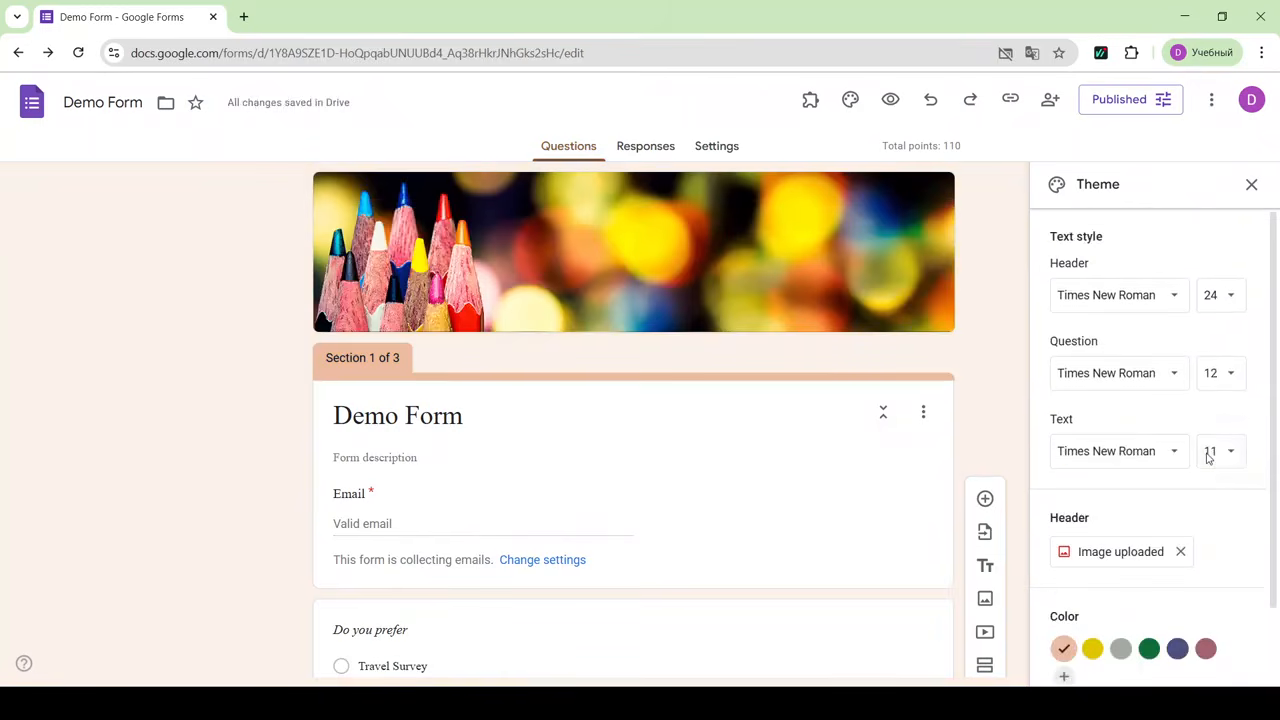
{"action": "left_click", "coordinate": [1251, 188]}
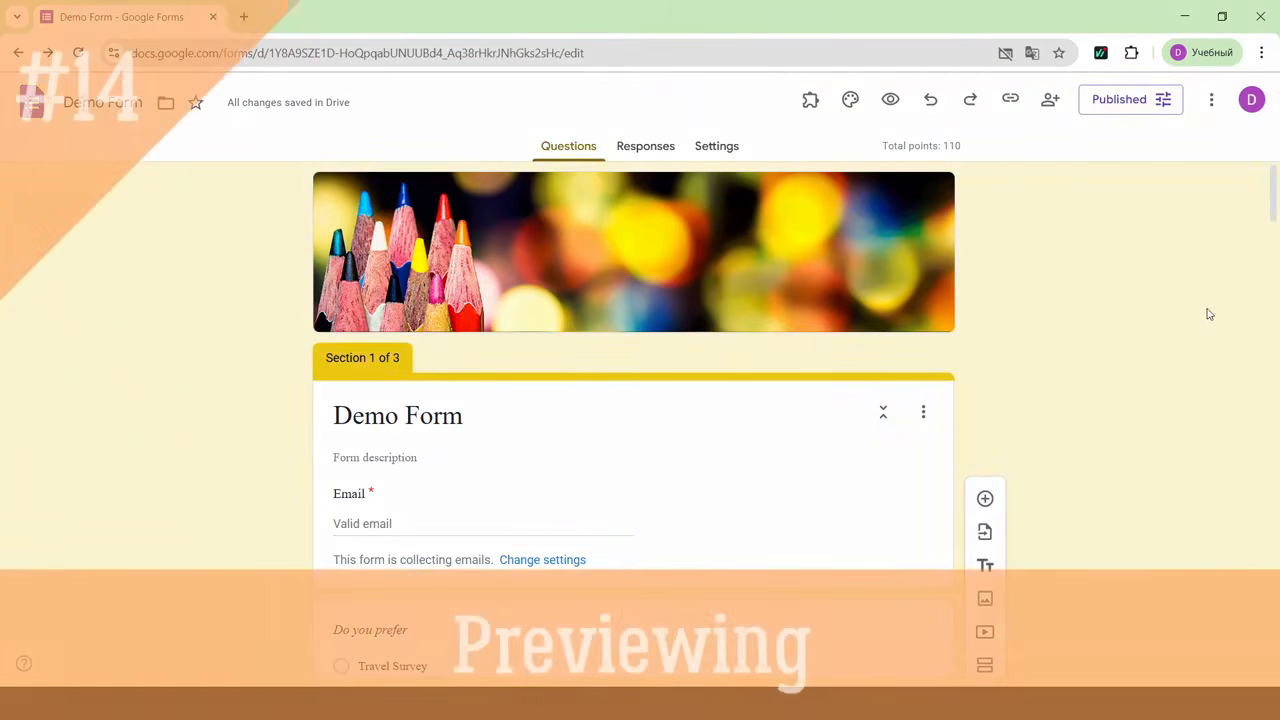
- Preview the form and fill in its first section with the respondent's email address and the Travel Survey choice
{"action": "left_click", "coordinate": [890, 100]}
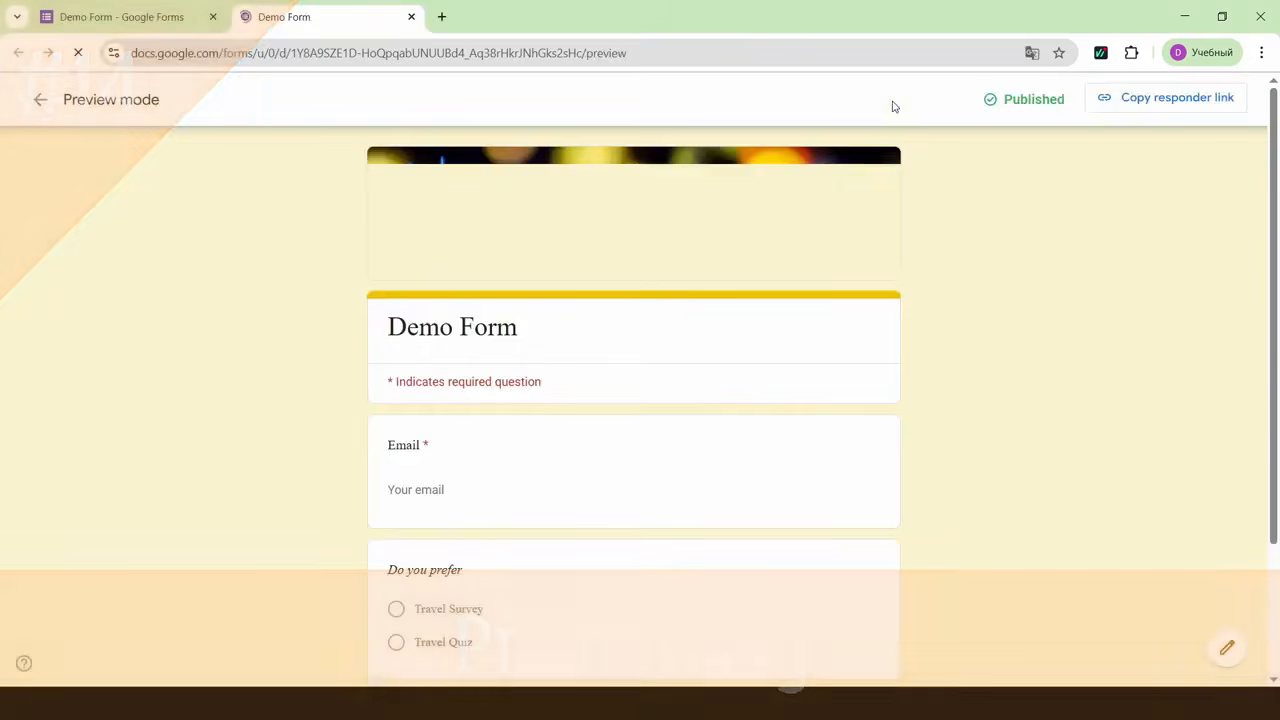
{"action": "scroll", "coordinate": [746, 411], "scroll_direction": "down", "scroll_amount": 3}
{"action": "scroll", "coordinate": [746, 411], "scroll_direction": "up", "scroll_amount": 2}
{"action": "scroll", "coordinate": [746, 411], "scroll_direction": "down", "scroll_amount": 2}
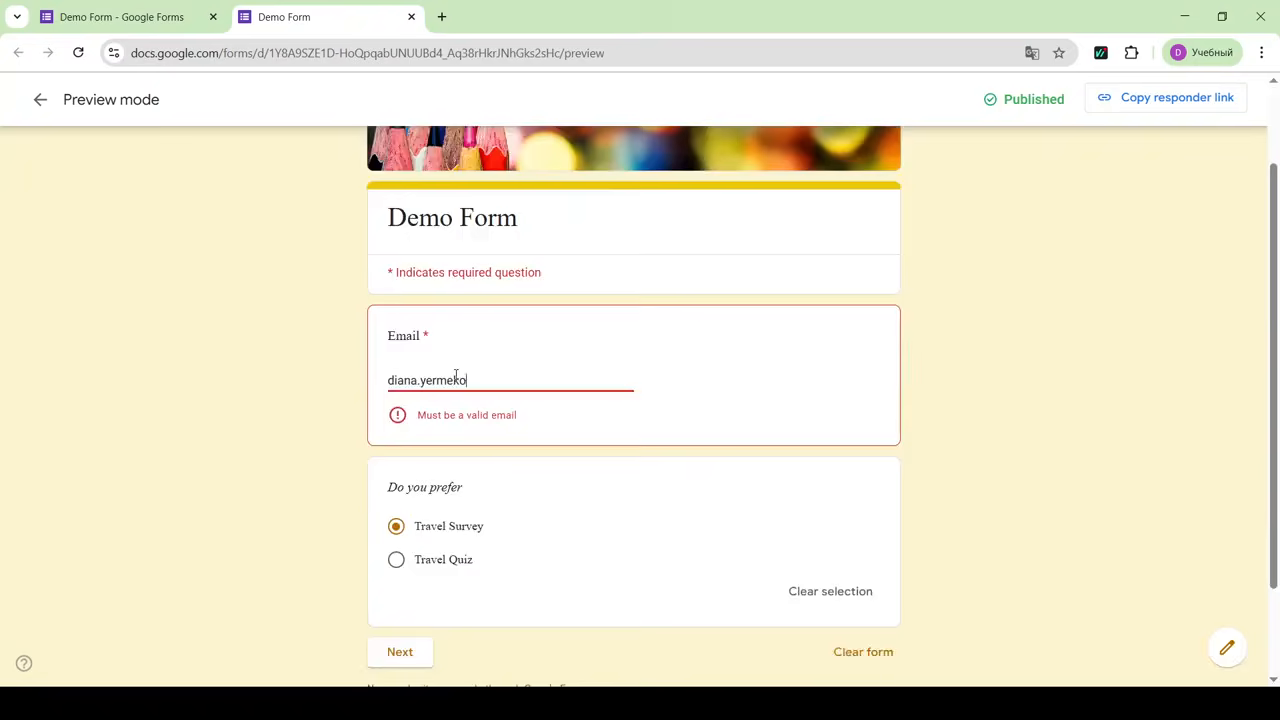
{"action": "type", "text": ".edu.kz"}
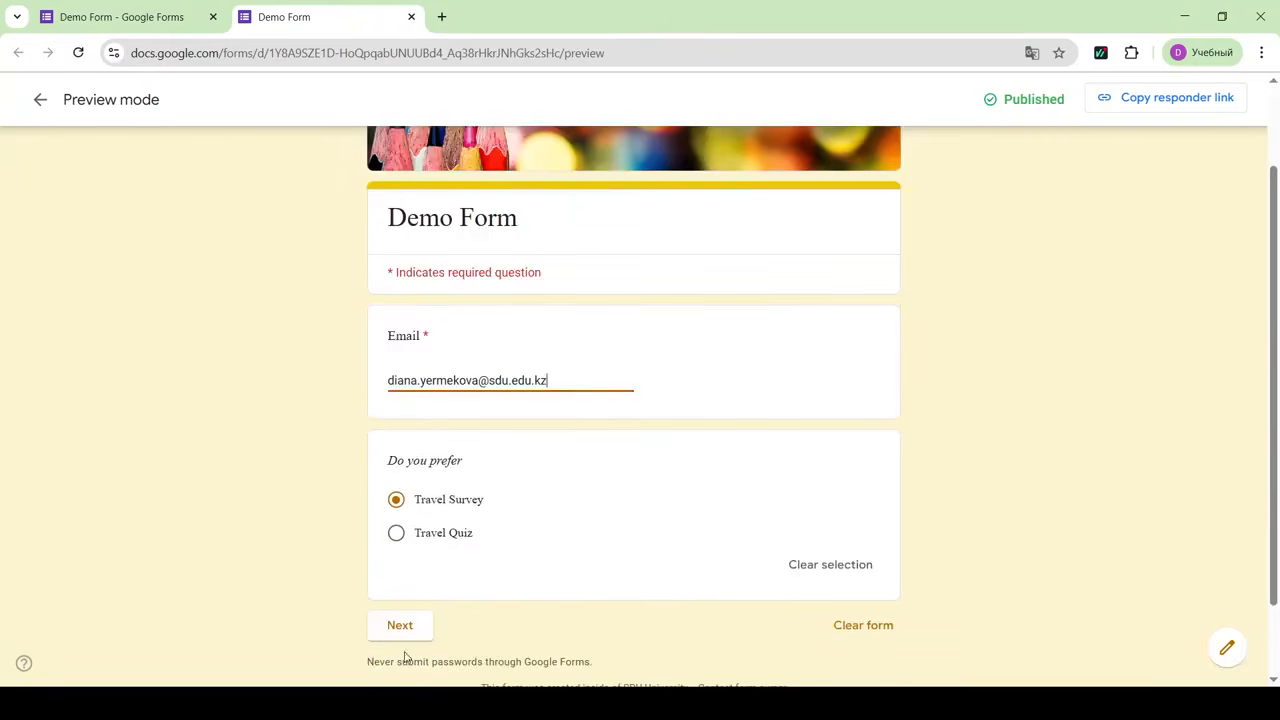
- Answer the previewed travel survey with five stars, a favorite destination, Poor for Hotels, and 5 for interest in cultural experience
{"action": "left_click", "coordinate": [786, 533]}
{"action": "scroll", "coordinate": [700, 528], "scroll_direction": "down", "scroll_amount": 10}
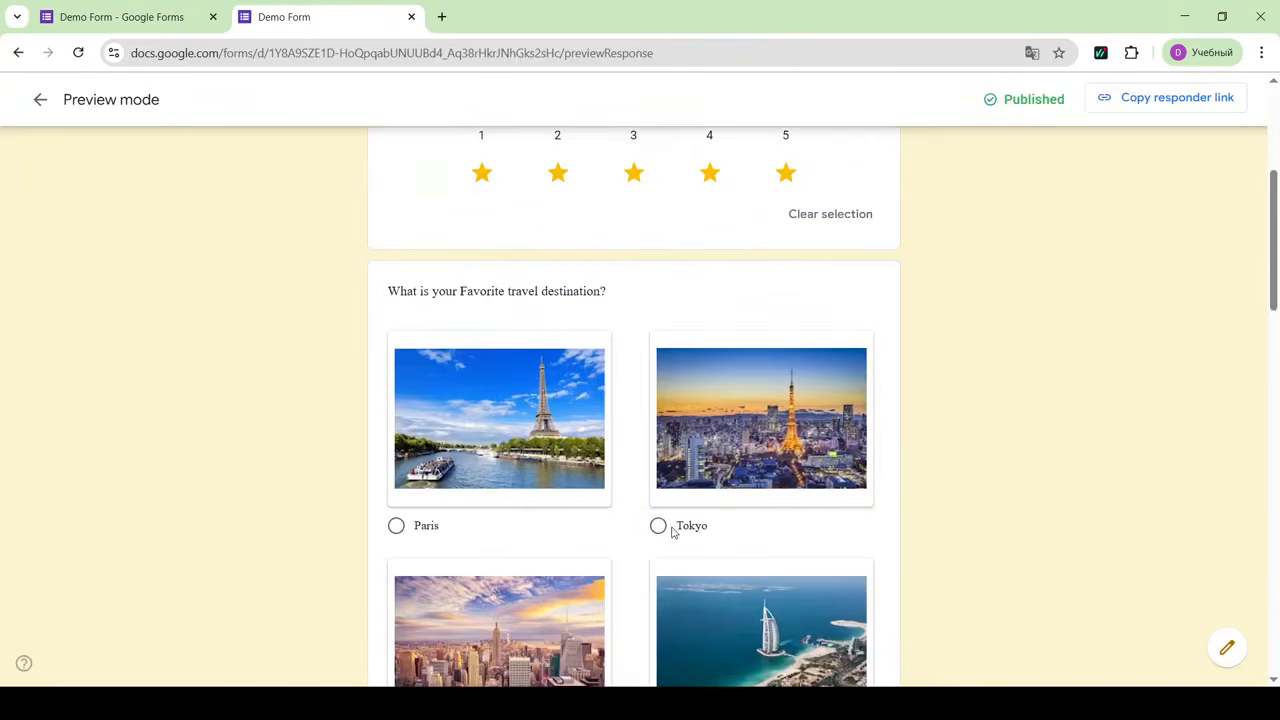
{"action": "left_click", "coordinate": [394, 386]}
{"action": "scroll", "coordinate": [613, 459], "scroll_direction": "down", "scroll_amount": 8}
{"action": "scroll", "coordinate": [613, 459], "scroll_direction": "down", "scroll_amount": 3}
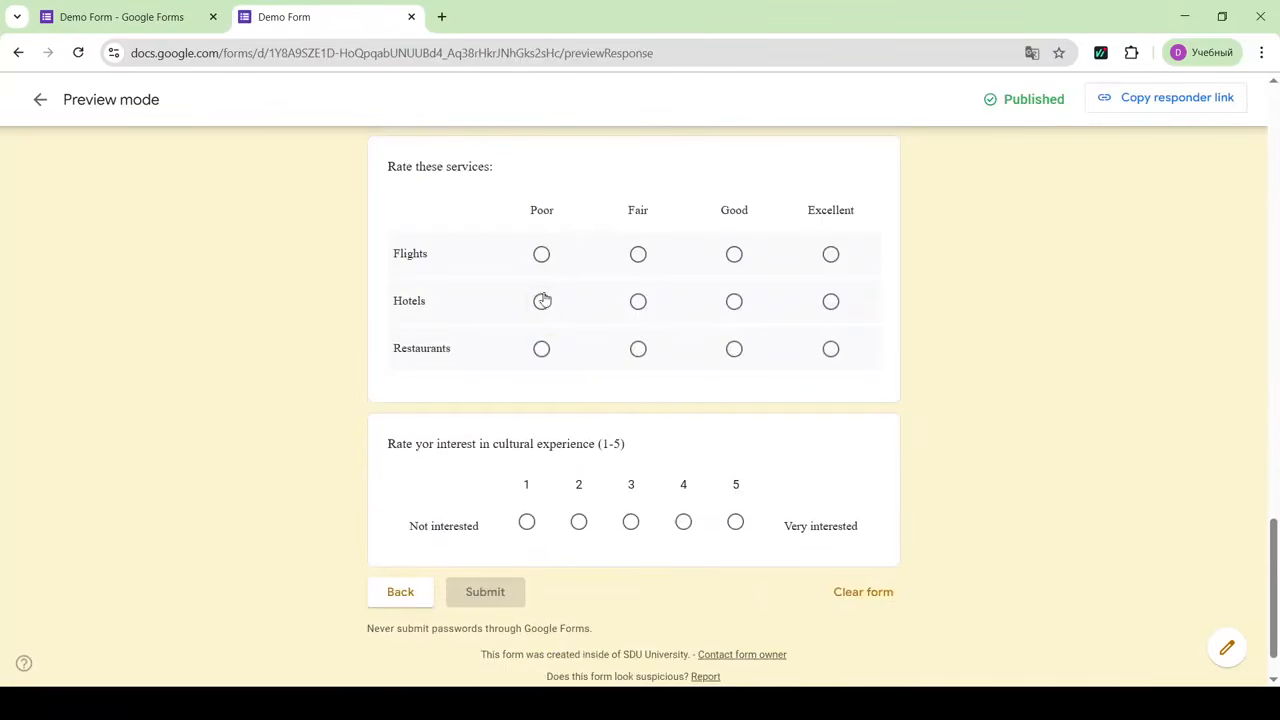
{"action": "left_click", "coordinate": [541, 301]}
{"action": "left_click", "coordinate": [735, 552]}
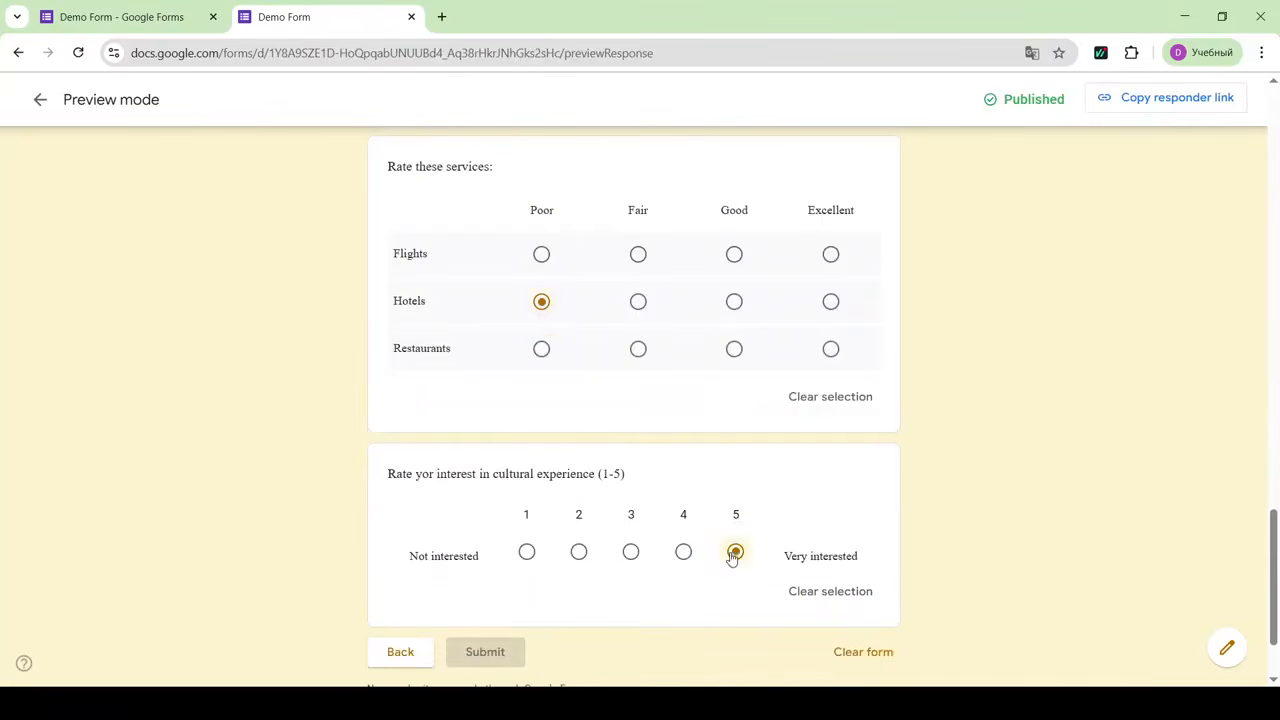
- Go back to switch the preview to Travel Quiz, and answer Australia for the continent and New York for the Big Apple
{"action": "left_click", "coordinate": [400, 652]}
{"action": "scroll", "coordinate": [502, 527], "scroll_direction": "down", "scroll_amount": 2}
{"action": "left_click", "coordinate": [399, 532]}
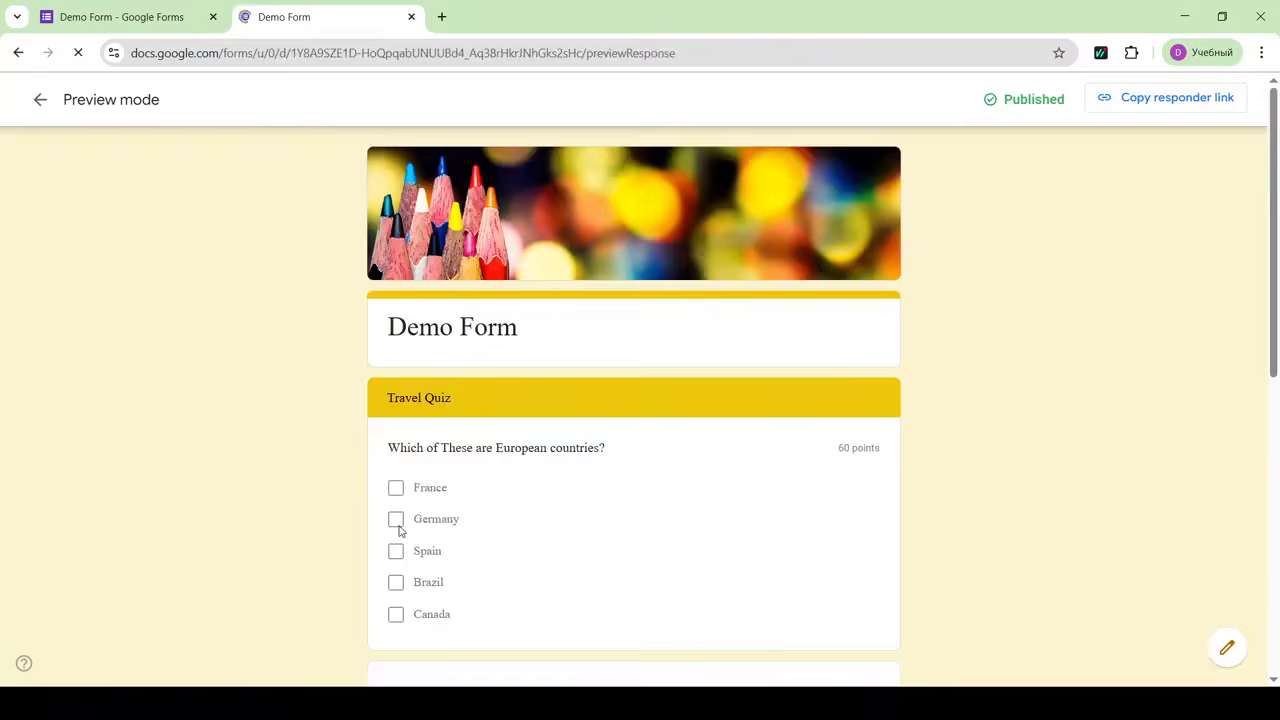
{"action": "scroll", "coordinate": [432, 368], "scroll_direction": "down", "scroll_amount": 4}
{"action": "left_click", "coordinate": [432, 368]}
{"action": "left_click", "coordinate": [408, 550]}
{"action": "left_click", "coordinate": [396, 520]}
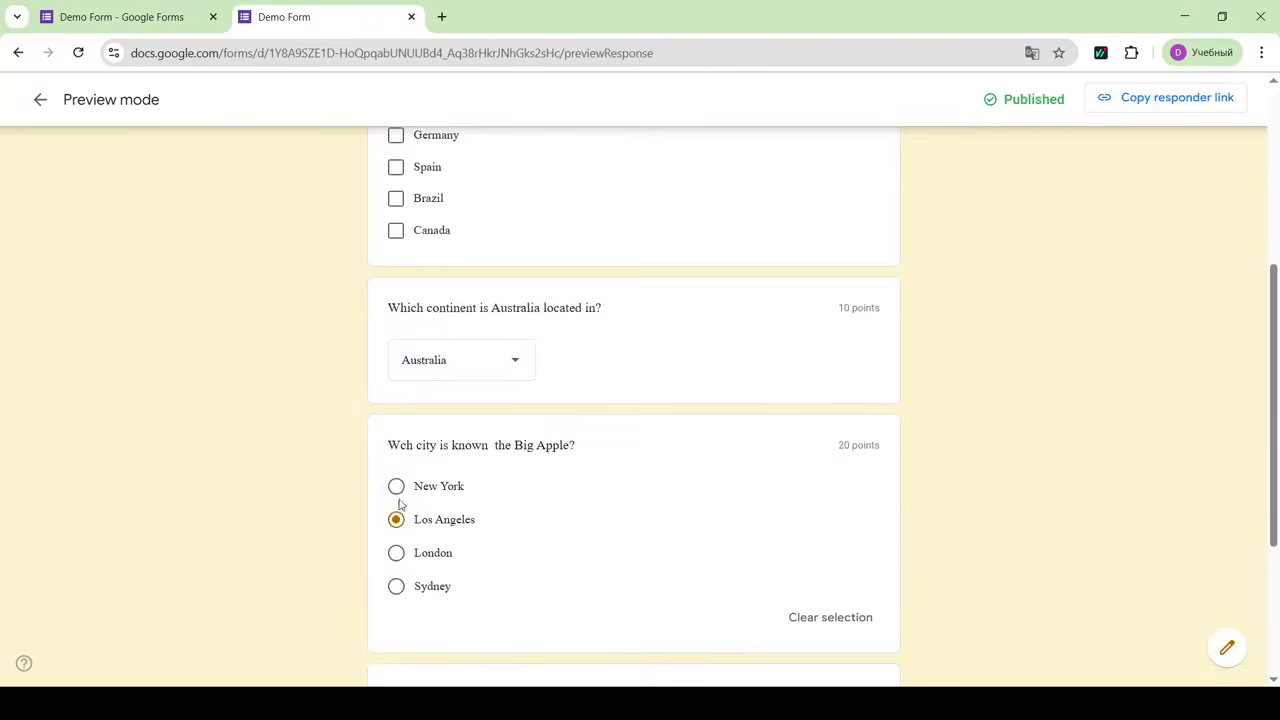
{"action": "left_click", "coordinate": [396, 487]}
{"action": "scroll", "coordinate": [397, 491], "scroll_direction": "down", "scroll_amount": 3}
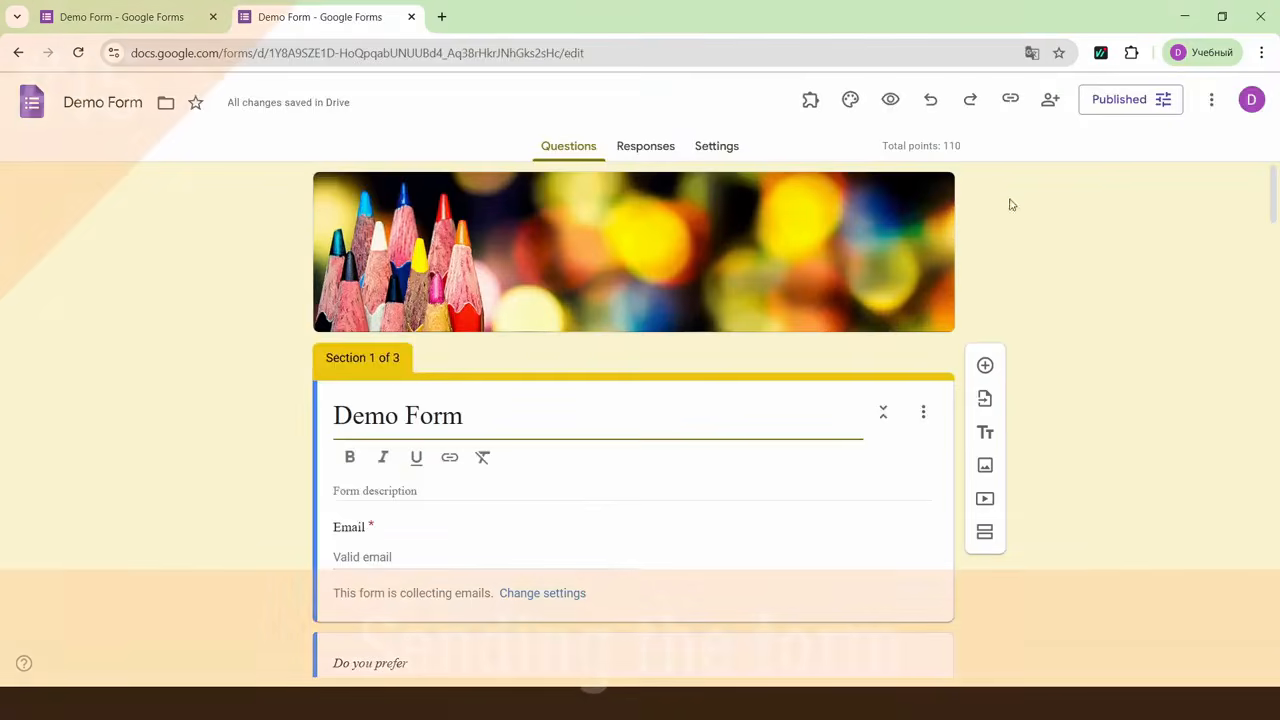
- Share the form with a colleague as Responder, without notifying people
{"action": "left_click", "coordinate": [1049, 99]}
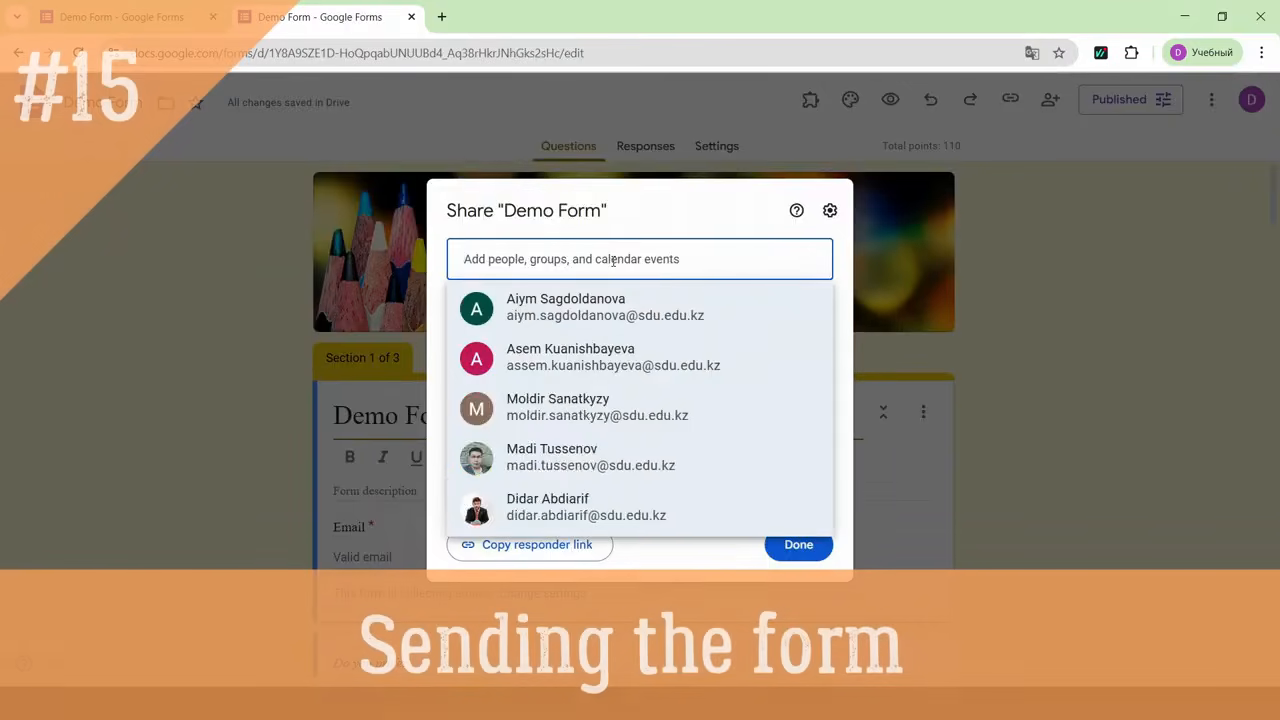
{"action": "type", "text": "akma"}
{"action": "left_click", "coordinate": [609, 312]}
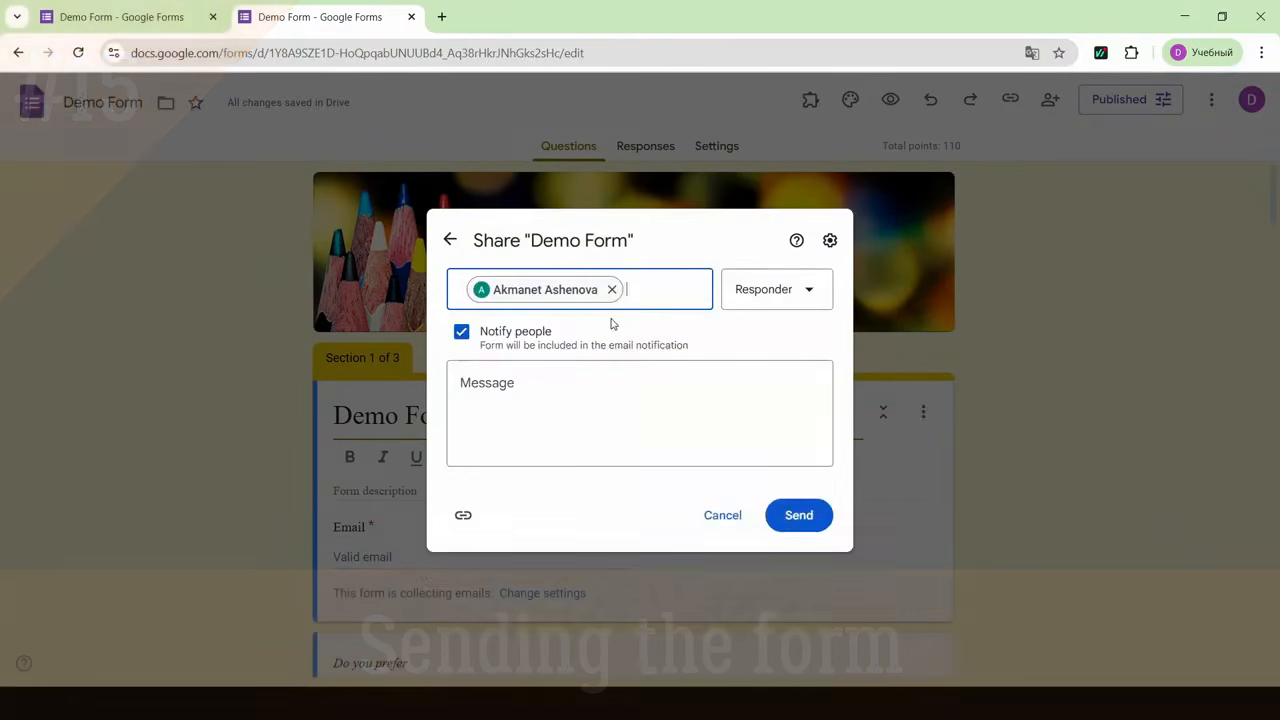
{"action": "left_click", "coordinate": [461, 336]}
{"action": "left_click", "coordinate": [806, 450]}
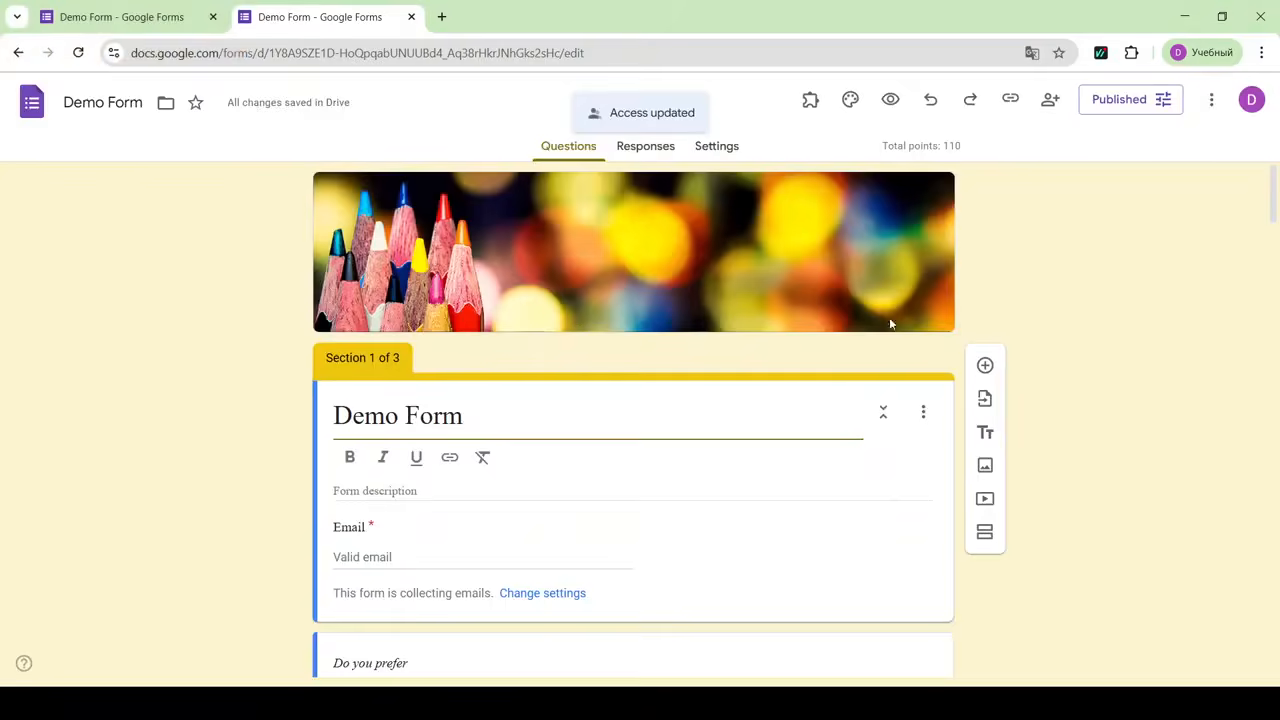
- Set the responder view access to Anyone with the link and copy the responder link
{"action": "left_click", "coordinate": [1050, 101]}
{"action": "left_click", "coordinate": [620, 496]}
{"action": "left_click", "coordinate": [672, 420]}
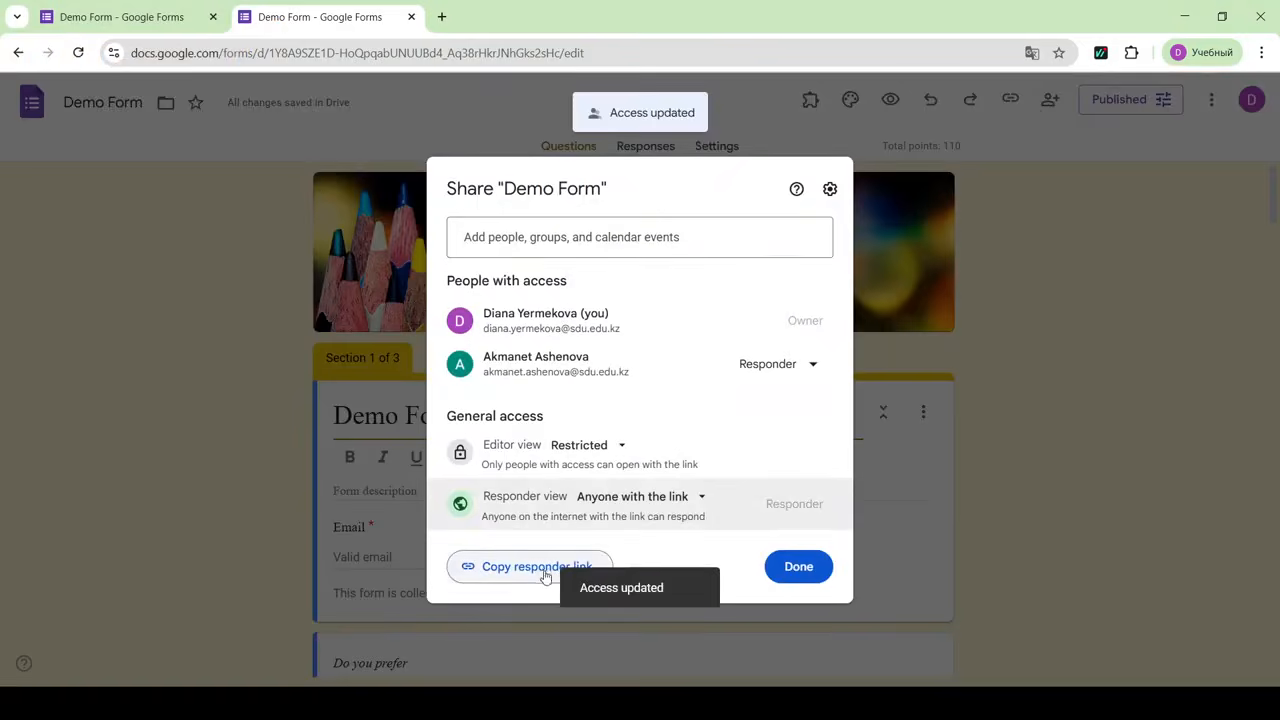
{"action": "left_click", "coordinate": [500, 566]}
{"action": "left_click", "coordinate": [809, 571]}
{"action": "left_click", "coordinate": [1010, 99]}
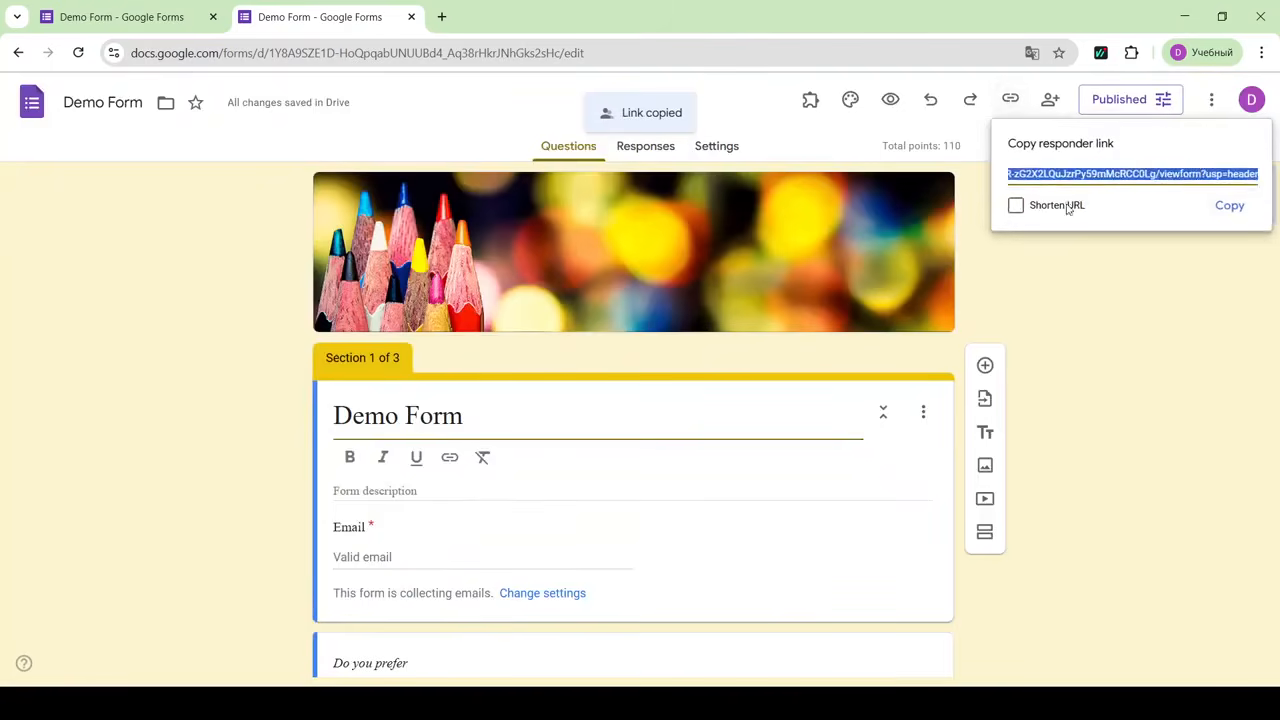
{"action": "left_click", "coordinate": [1250, 206]}
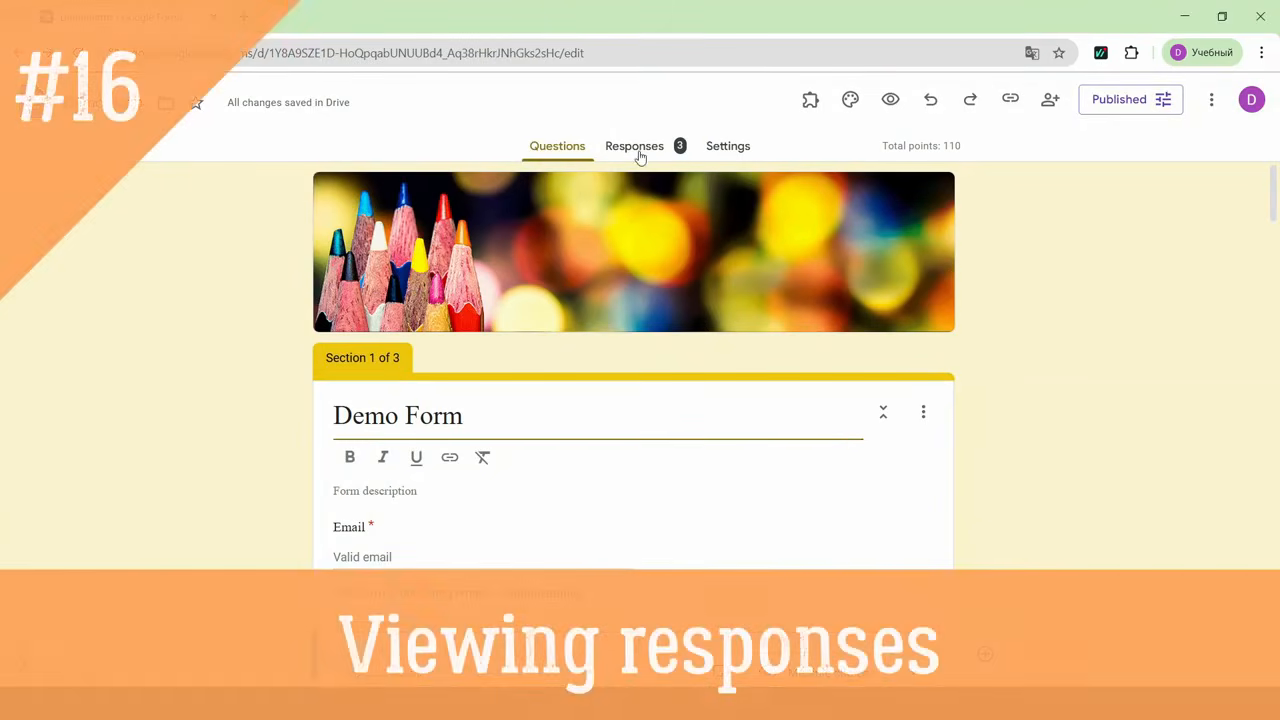
- Review the form's response summary with its score insights and charts, and the responses grouped by question
{"action": "left_click", "coordinate": [639, 153]}
{"action": "scroll", "coordinate": [966, 403], "scroll_direction": "down", "scroll_amount": 2}
{"action": "scroll", "coordinate": [966, 403], "scroll_direction": "down", "scroll_amount": 15}
{"action": "scroll", "coordinate": [966, 403], "scroll_direction": "up", "scroll_amount": 20}
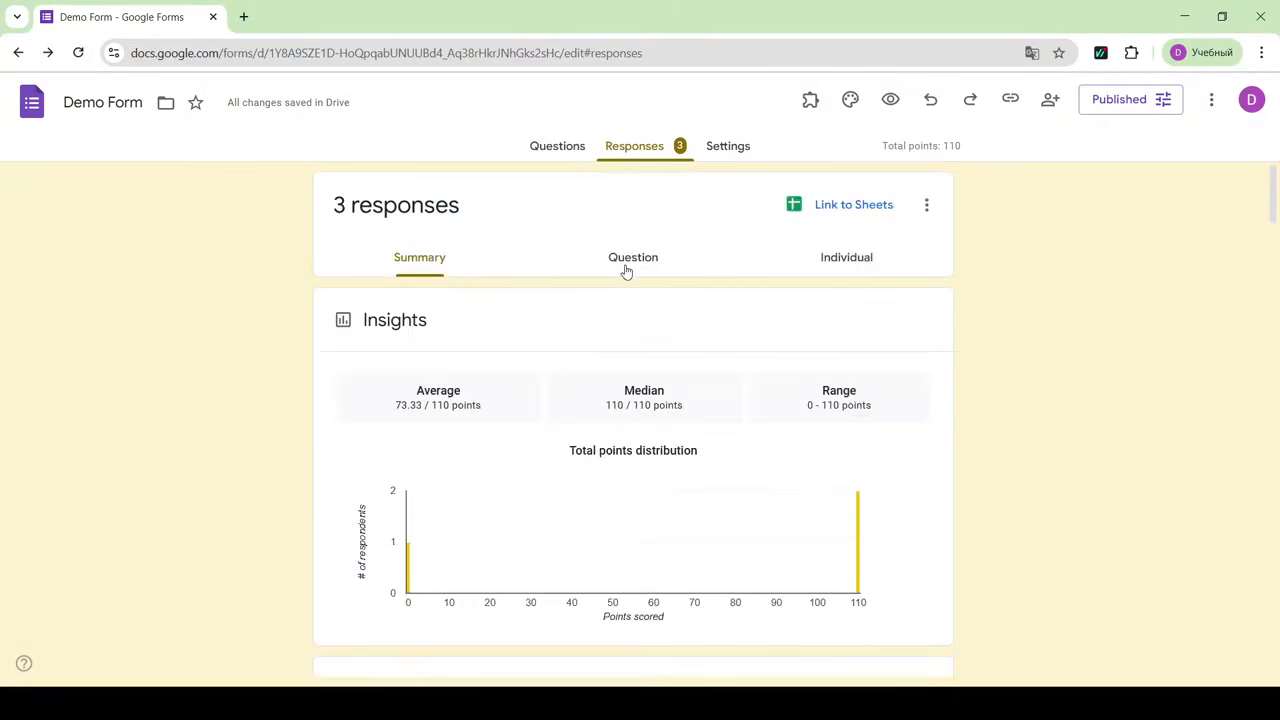
{"action": "left_click", "coordinate": [626, 268]}
{"action": "scroll", "coordinate": [798, 555], "scroll_direction": "down", "scroll_amount": 2}
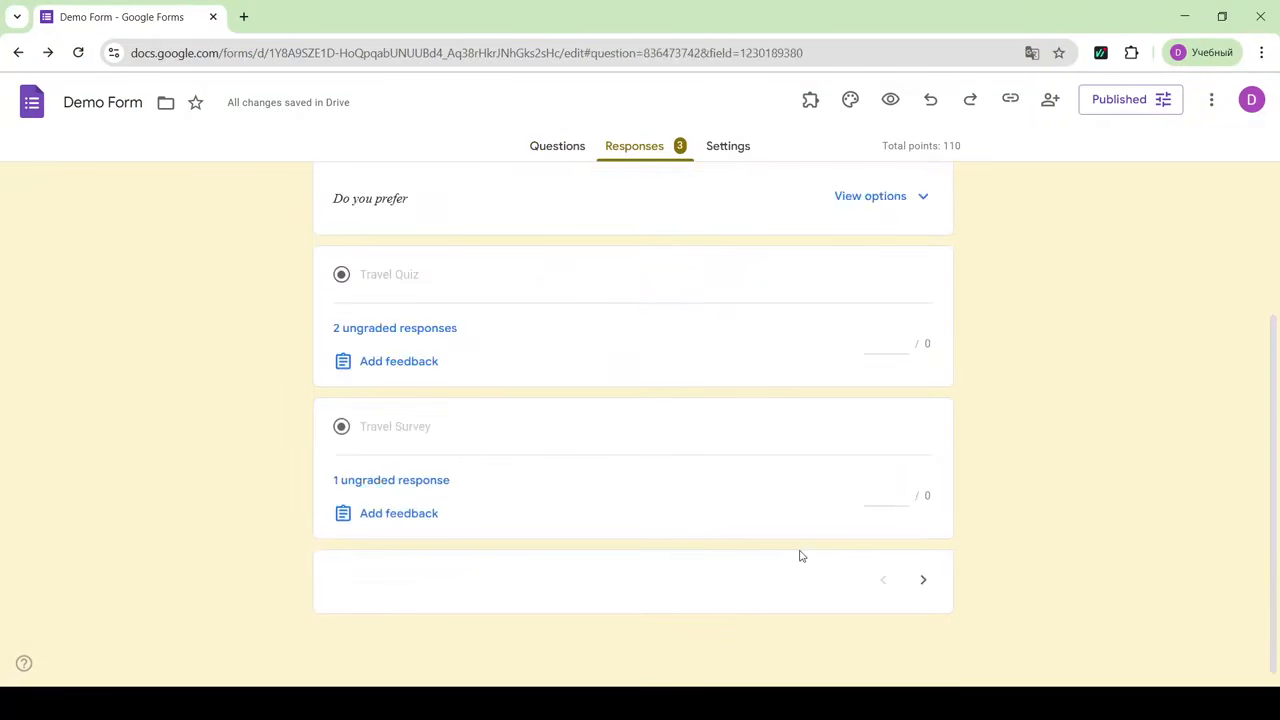
{"action": "scroll", "coordinate": [875, 257], "scroll_direction": "up", "scroll_amount": 2}
- Examine the individual responses, starting with the first respondent and switching to the third one's answers
{"action": "left_click", "coordinate": [846, 259]}
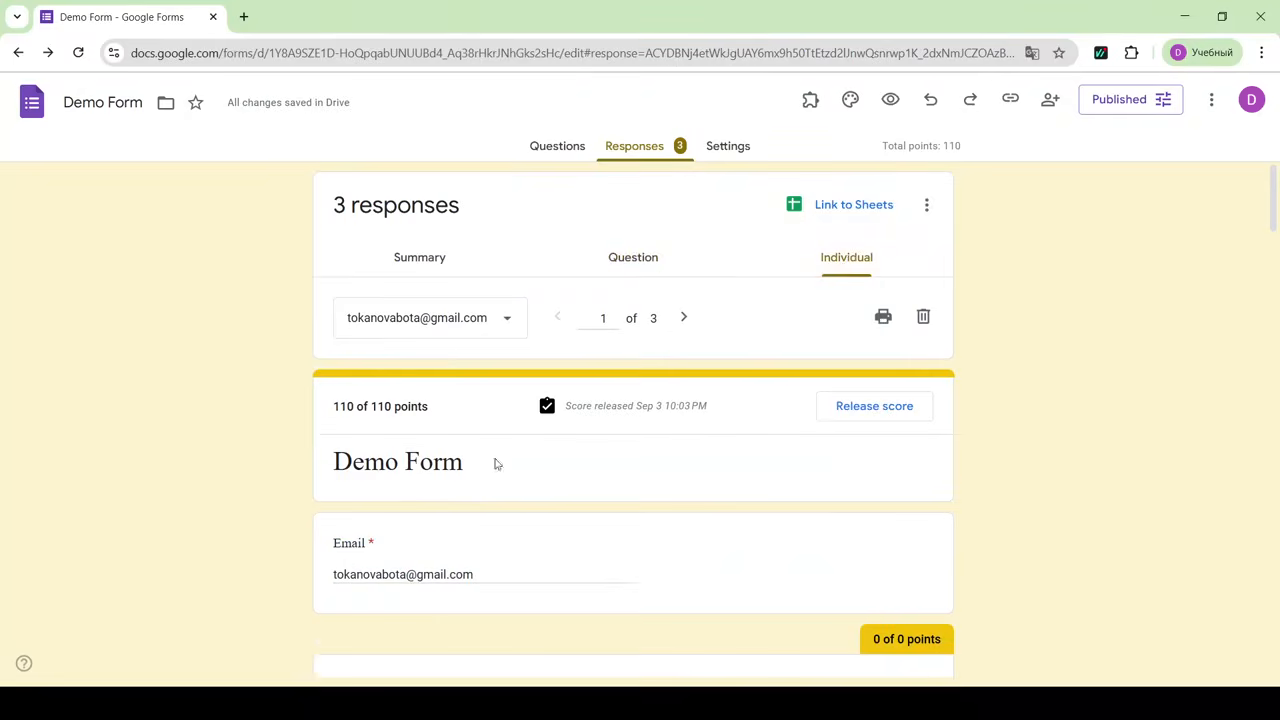
{"action": "scroll", "coordinate": [457, 358], "scroll_direction": "down", "scroll_amount": 10}
{"action": "scroll", "coordinate": [457, 358], "scroll_direction": "up", "scroll_amount": 10}
{"action": "left_click", "coordinate": [450, 318]}
{"action": "left_click", "coordinate": [414, 399]}
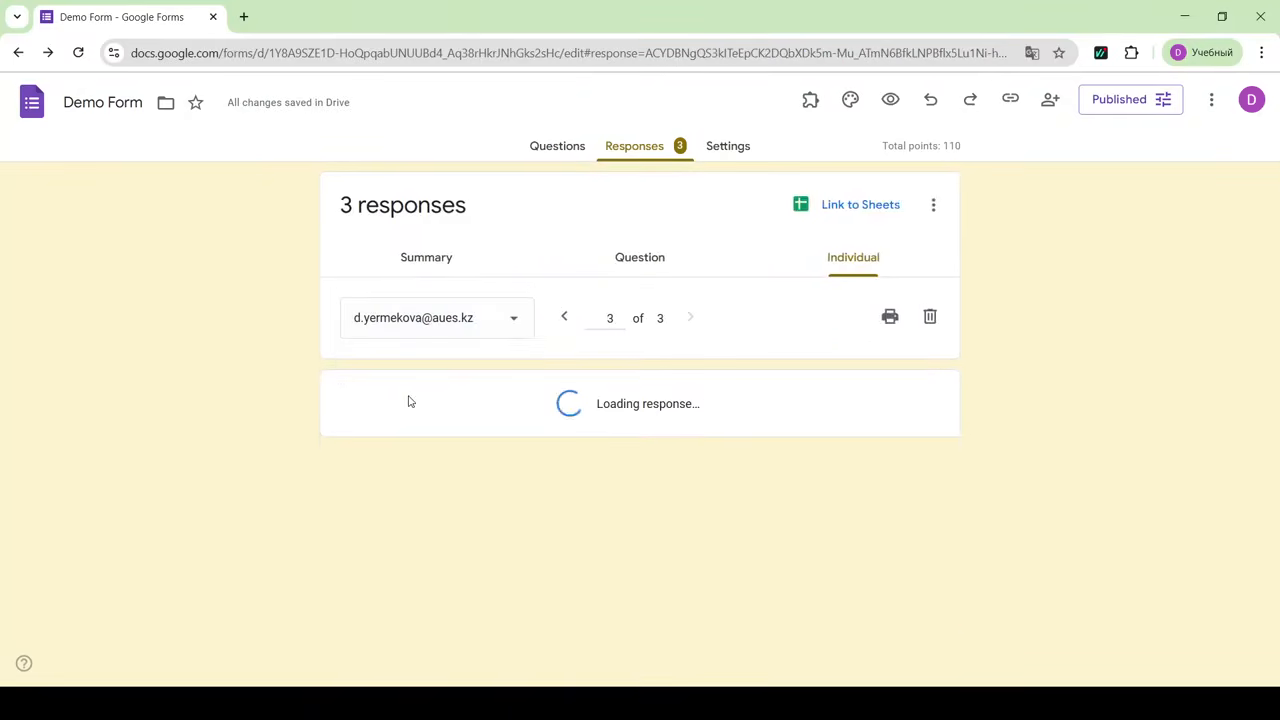
{"action": "scroll", "coordinate": [409, 400], "scroll_direction": "down", "scroll_amount": 10}
{"action": "scroll", "coordinate": [409, 400], "scroll_direction": "up", "scroll_amount": 10}
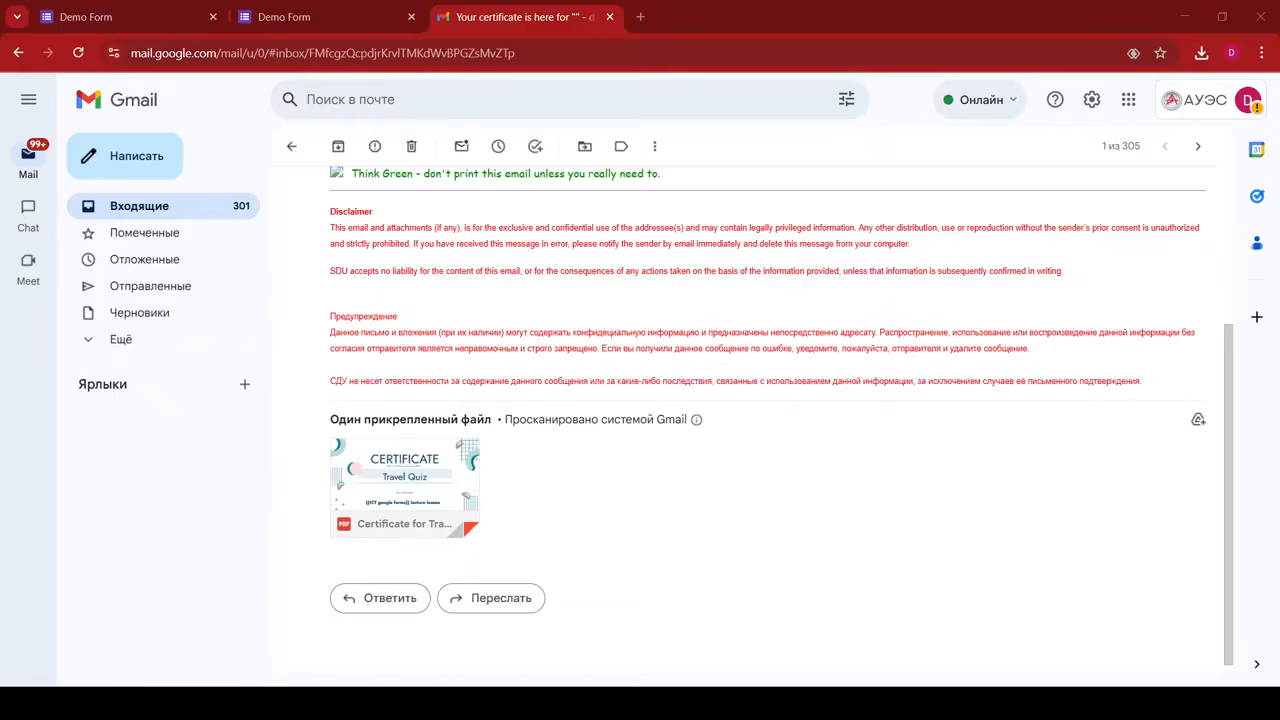
- In Gmail, open the PDF certificate attached to the certificate email, examine it, and close it
{"action": "left_click", "coordinate": [367, 516]}
{"action": "scroll", "coordinate": [737, 374], "scroll_direction": "up", "scroll_amount": 3}
{"action": "scroll", "coordinate": [737, 374], "scroll_direction": "down", "scroll_amount": 3}
{"action": "left_click", "coordinate": [1091, 103]}
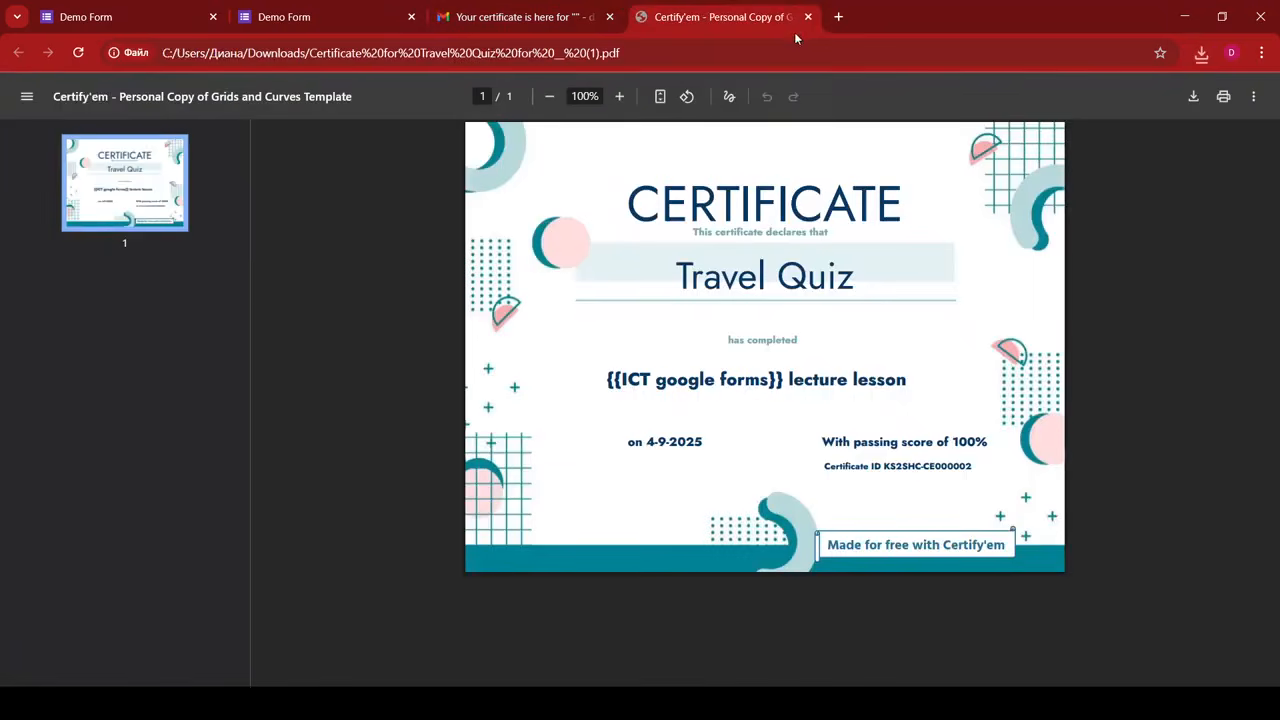
{"action": "left_click", "coordinate": [808, 17]}
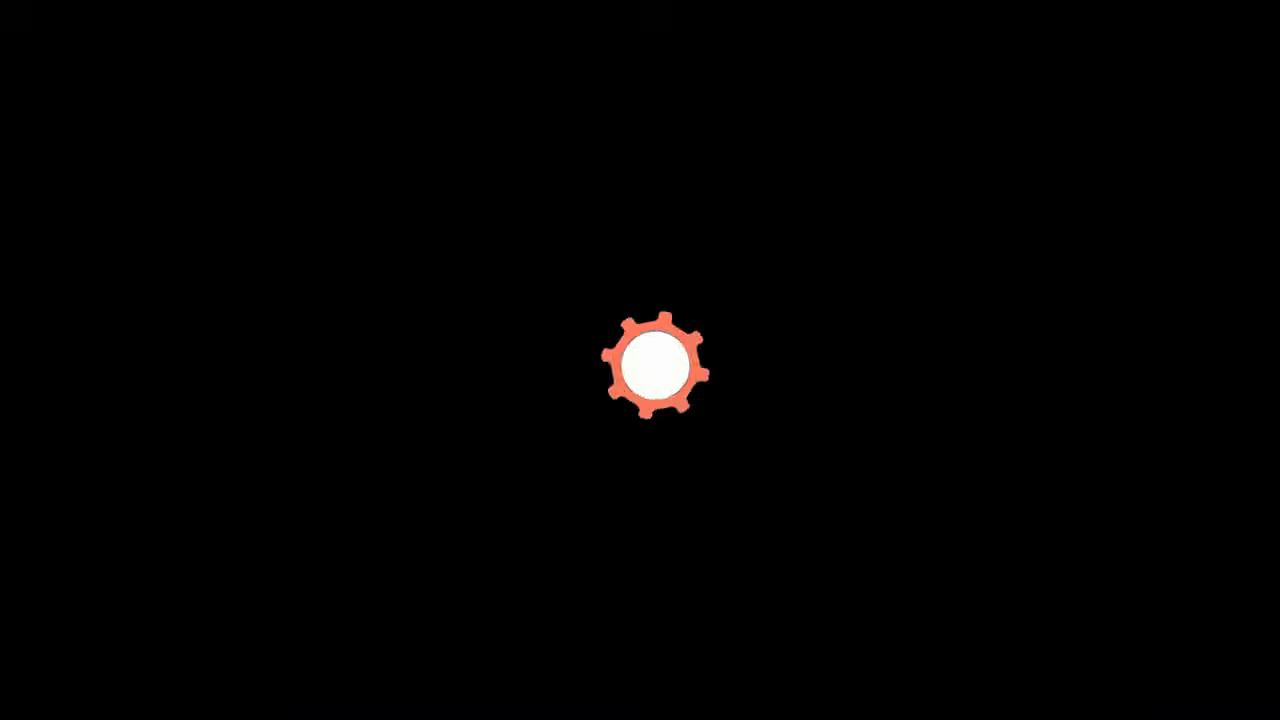